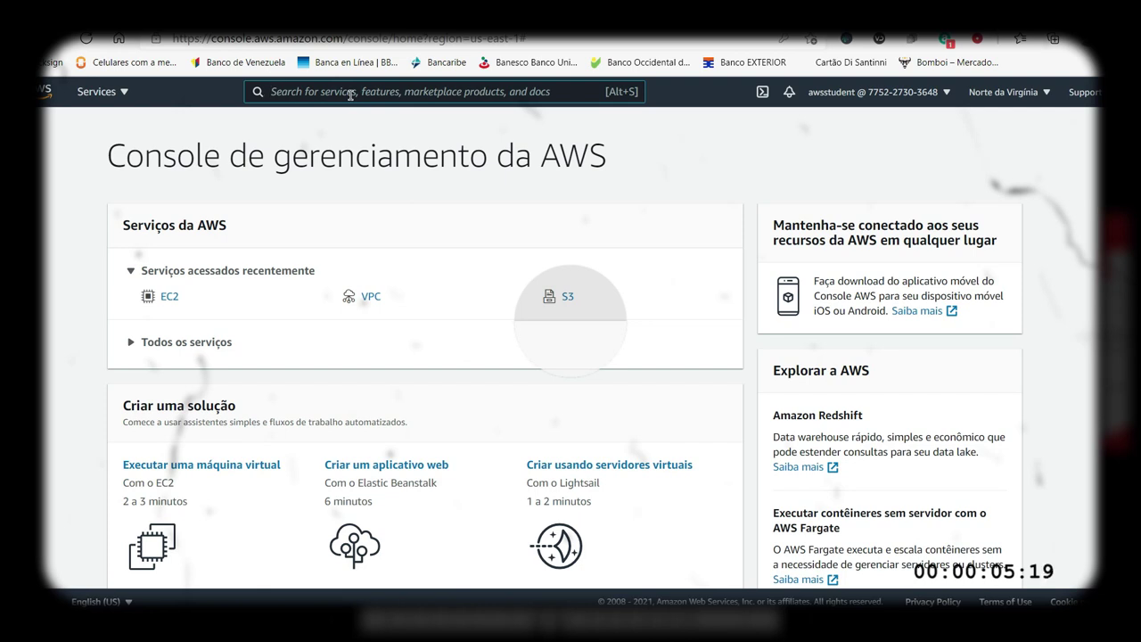
Step: Search the AWS services for s3, open the S3 console and expand the account snapshot
{"action": "type", "text": "s3"}
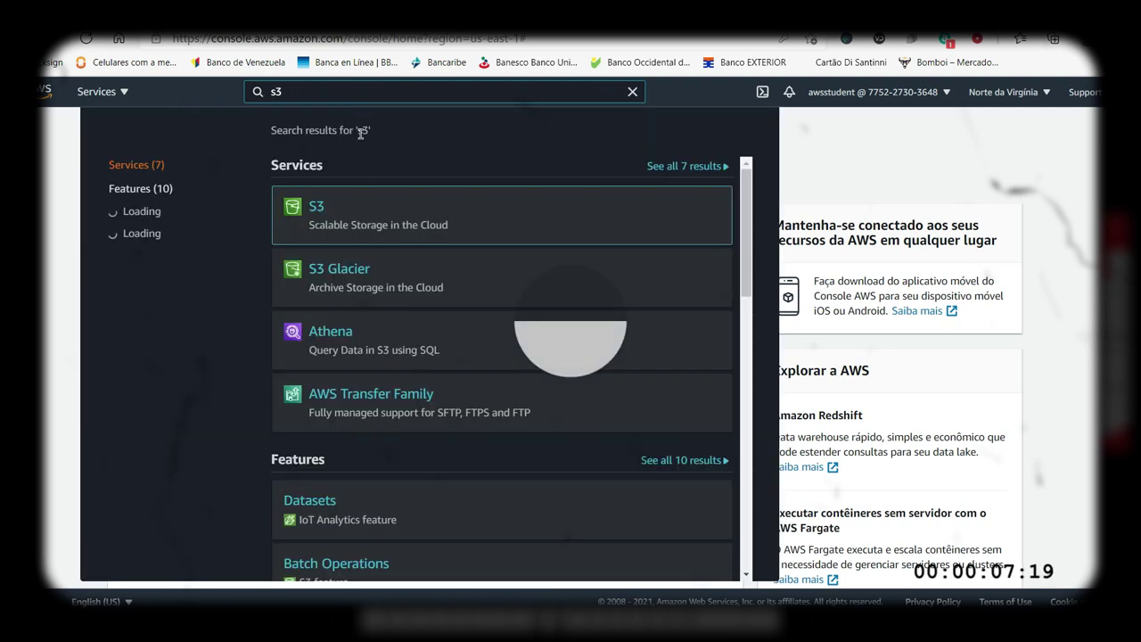
{"action": "left_click", "coordinate": [319, 210]}
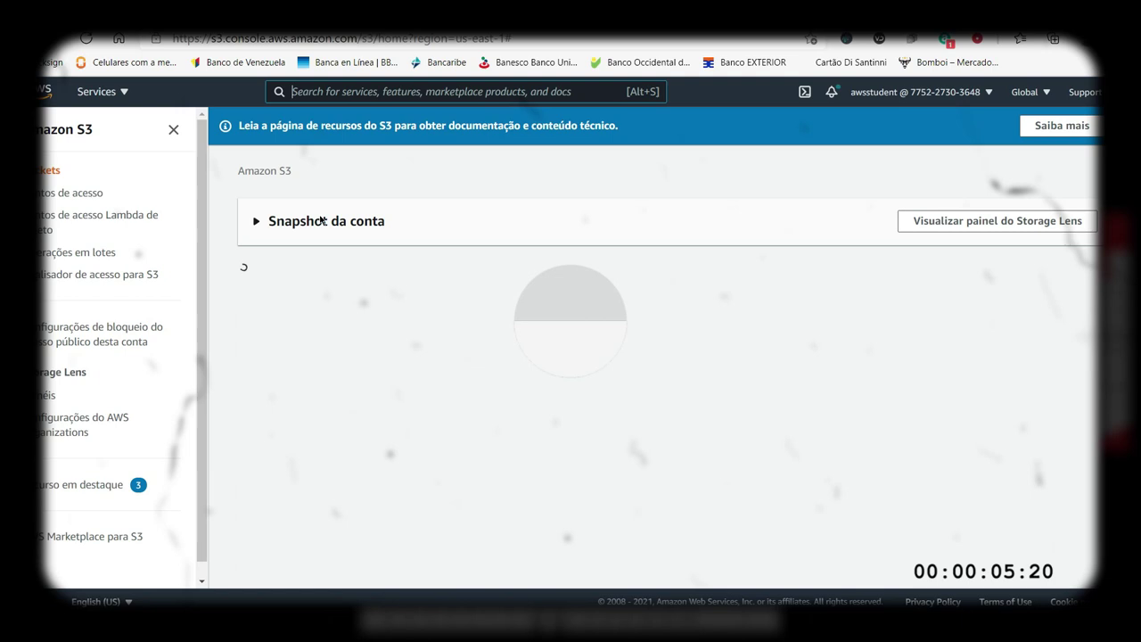
{"action": "left_click", "coordinate": [322, 220]}
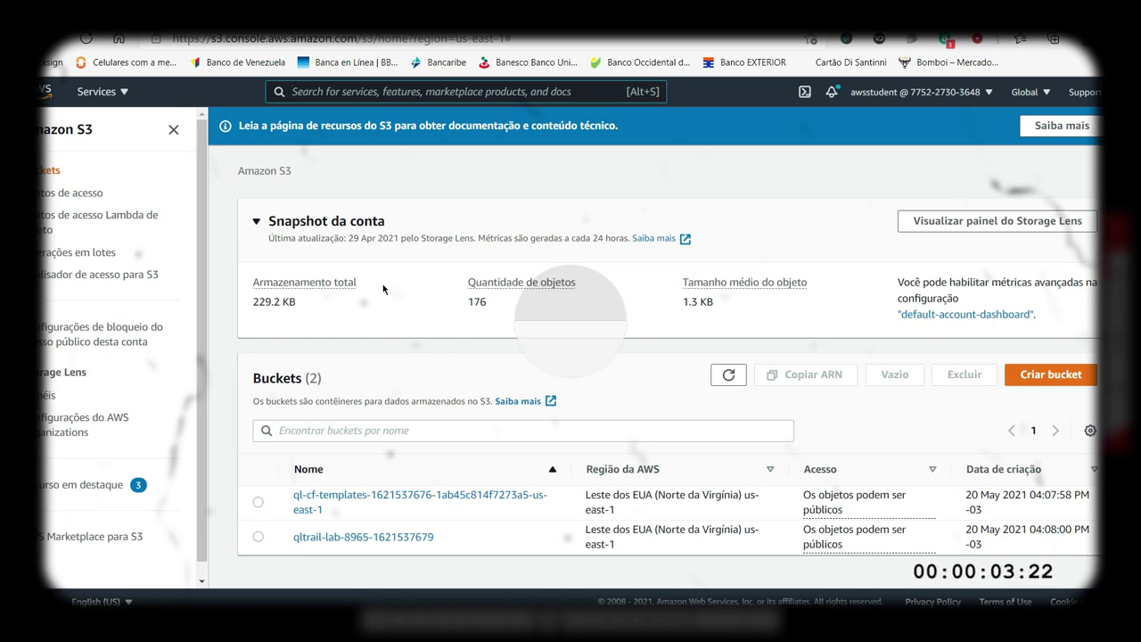
Step: Create a bucket named mybucket-ab-050314, keeping the default region, encryption and public access settings
{"action": "left_click", "coordinate": [1041, 379]}
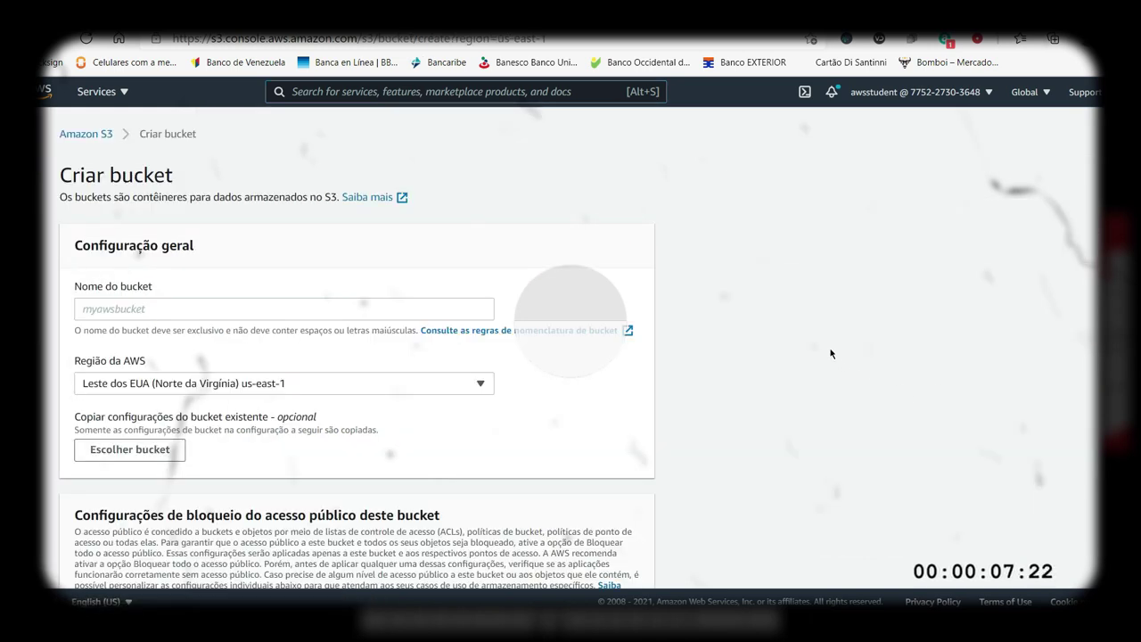
{"action": "left_click", "coordinate": [167, 307]}
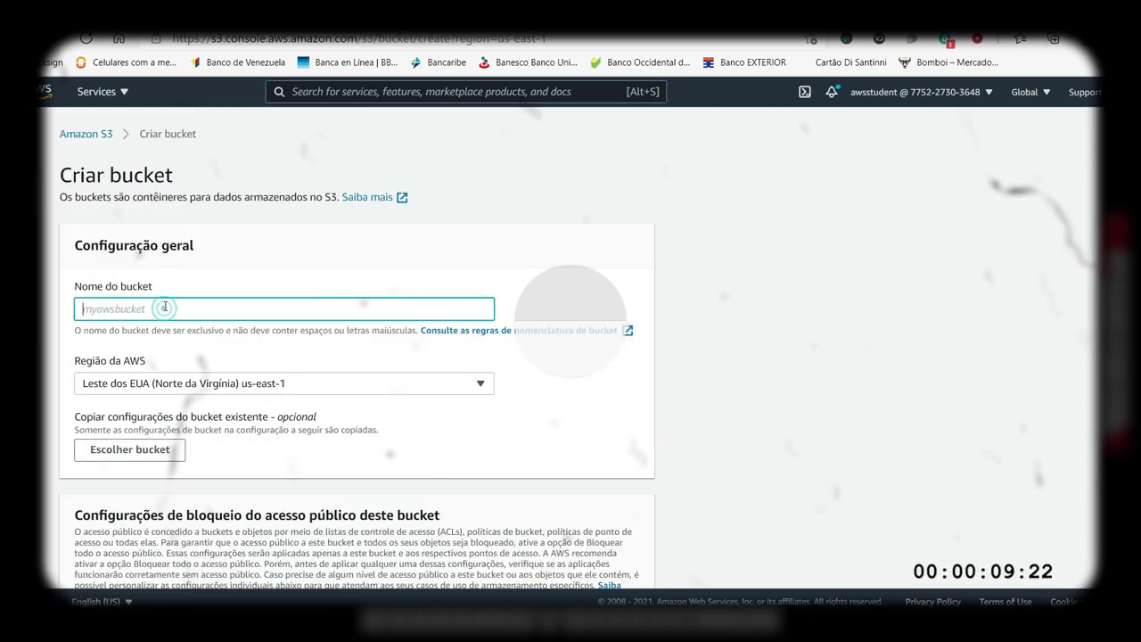
{"action": "type", "text": "my"}
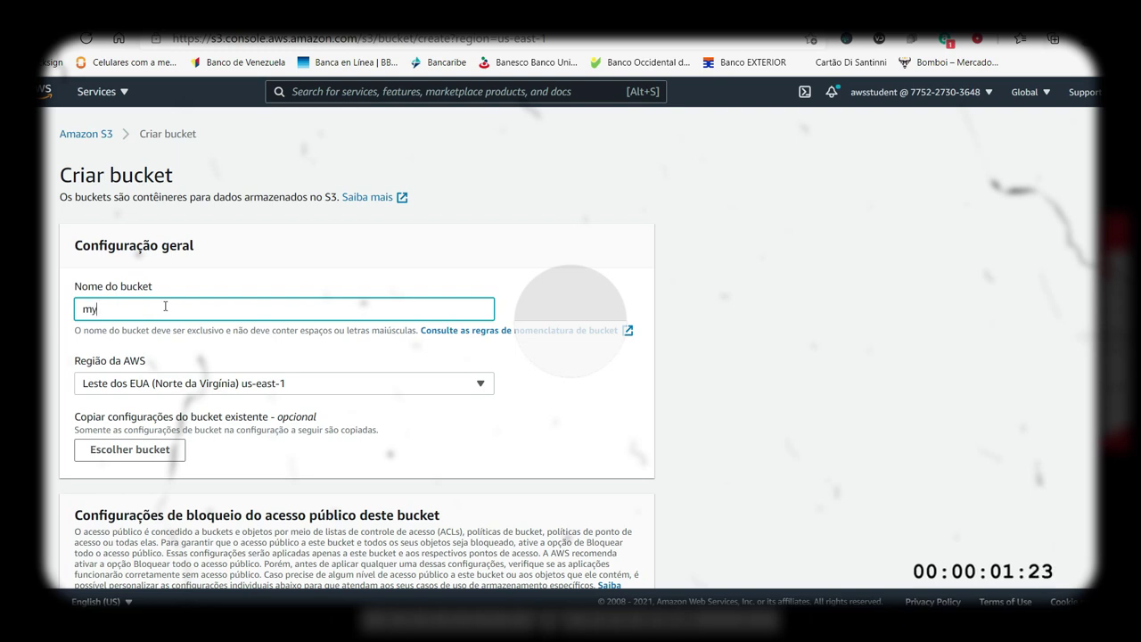
{"action": "type", "text": "bucket-ab-050314"}
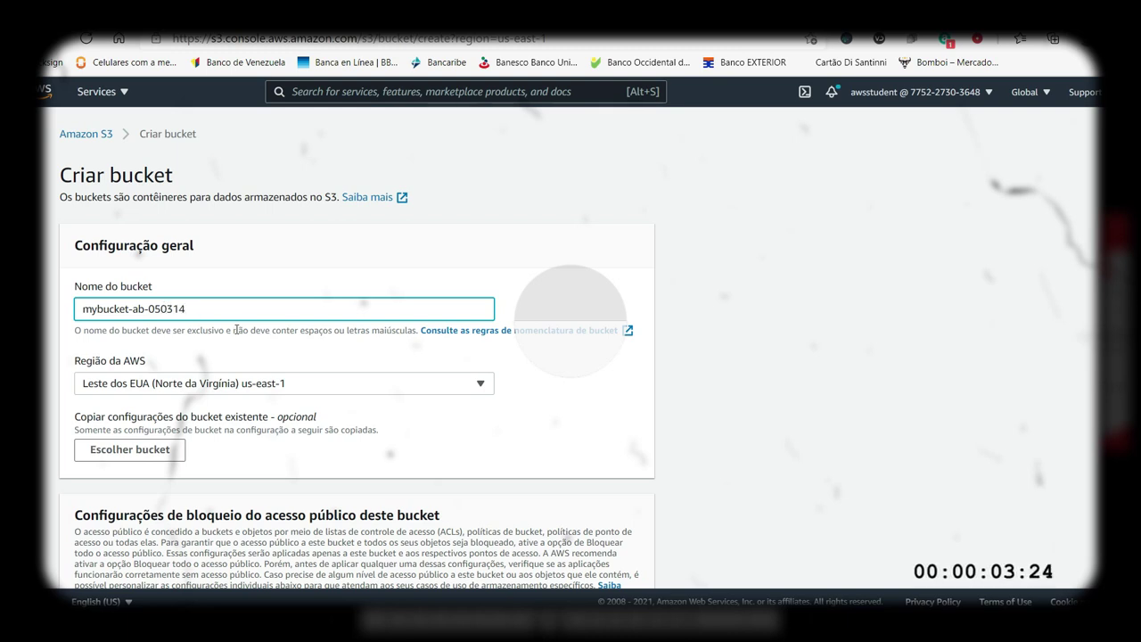
{"action": "scroll", "coordinate": [249, 362], "scroll_direction": "down", "scroll_amount": 1}
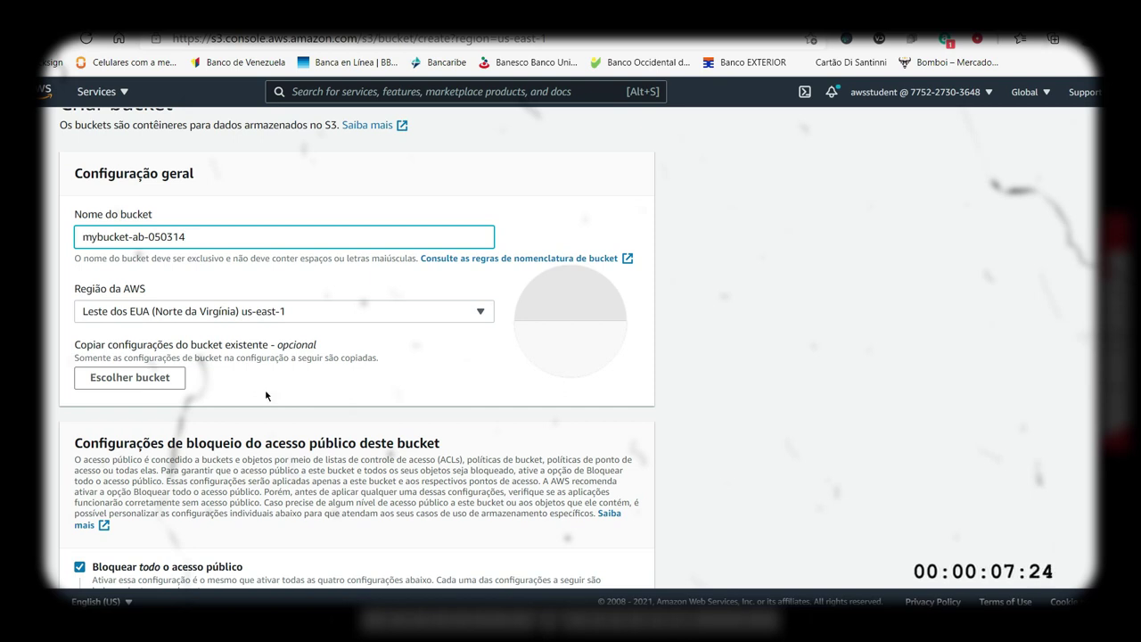
{"action": "scroll", "coordinate": [265, 395], "scroll_direction": "down", "scroll_amount": 10}
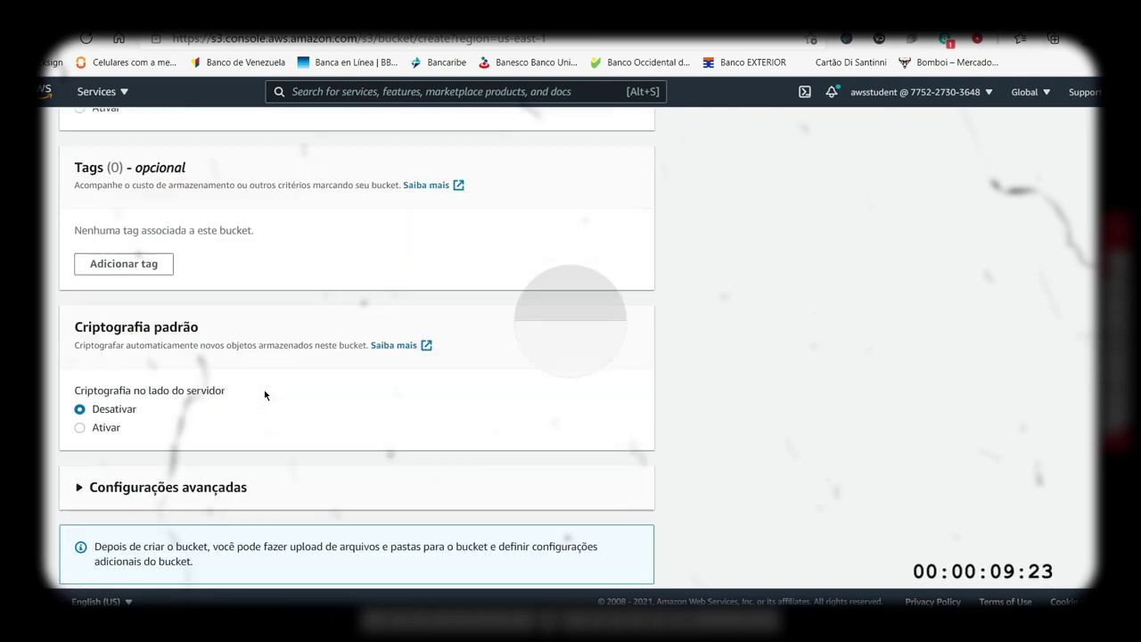
{"action": "scroll", "coordinate": [283, 361], "scroll_direction": "down", "scroll_amount": 1}
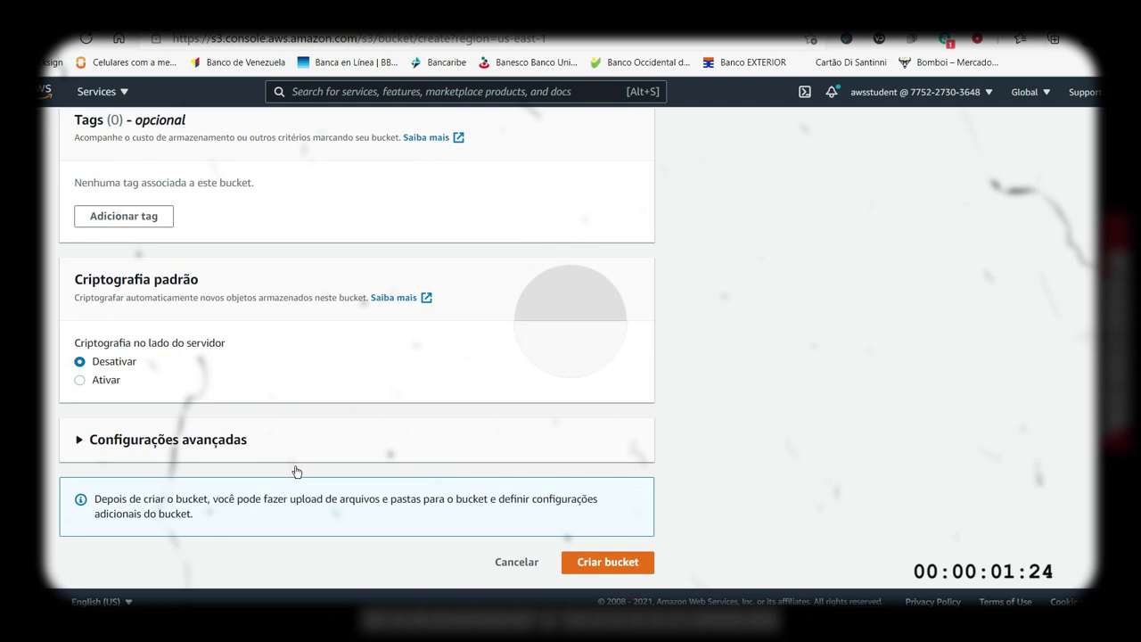
{"action": "left_click", "coordinate": [610, 567]}
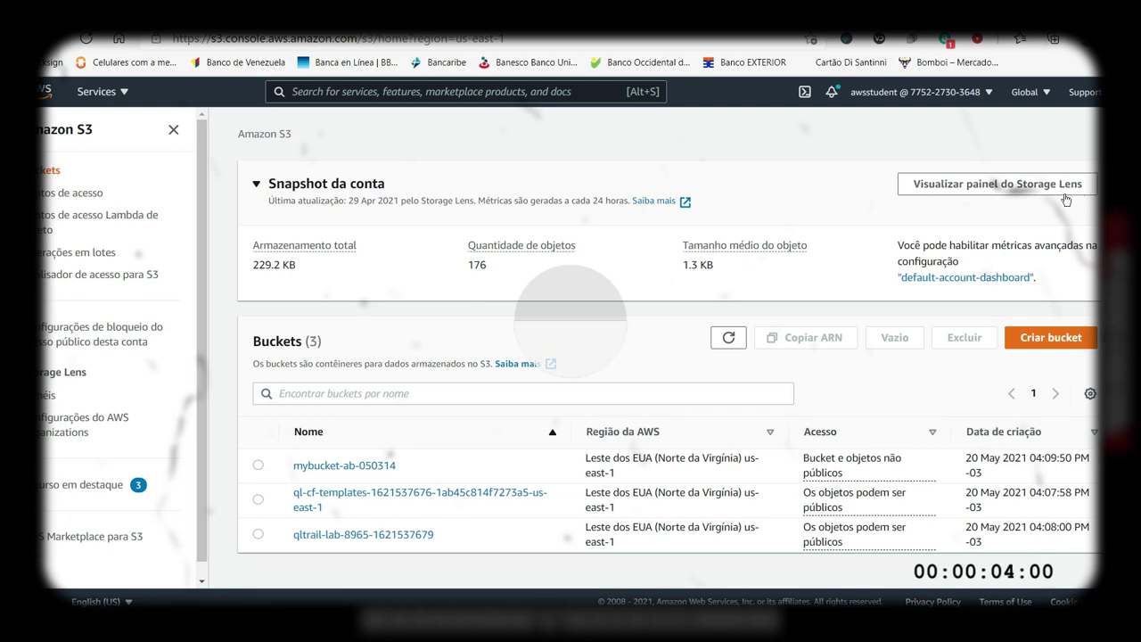
Step: Enable versioning in the properties of mybucket-ab-050314 and save the change
{"action": "left_click", "coordinate": [339, 470]}
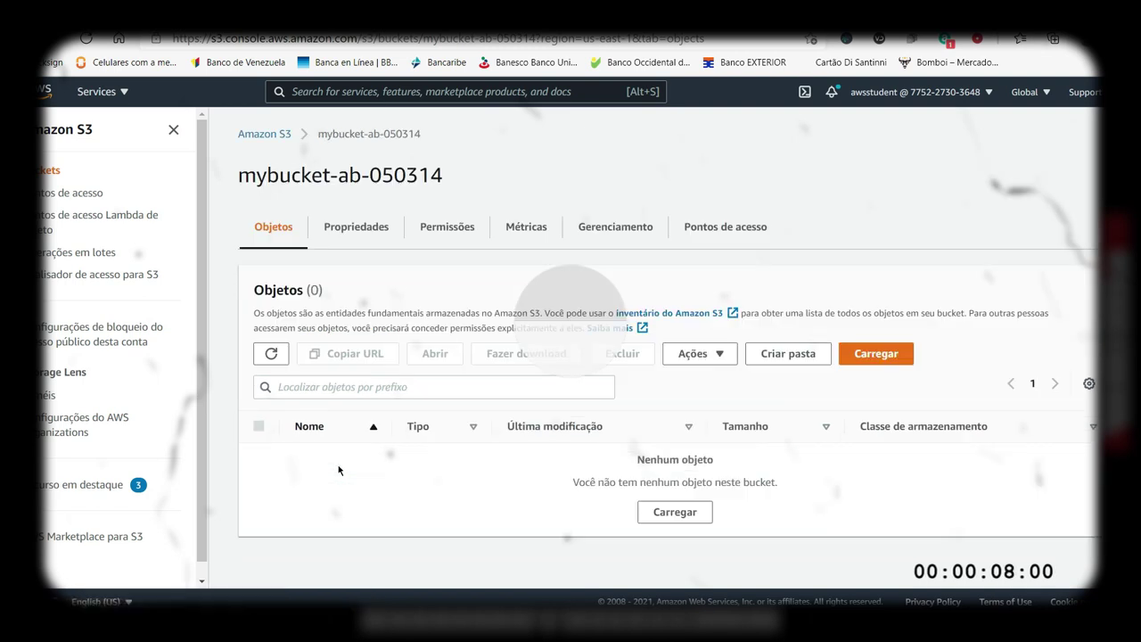
{"action": "left_click", "coordinate": [360, 228]}
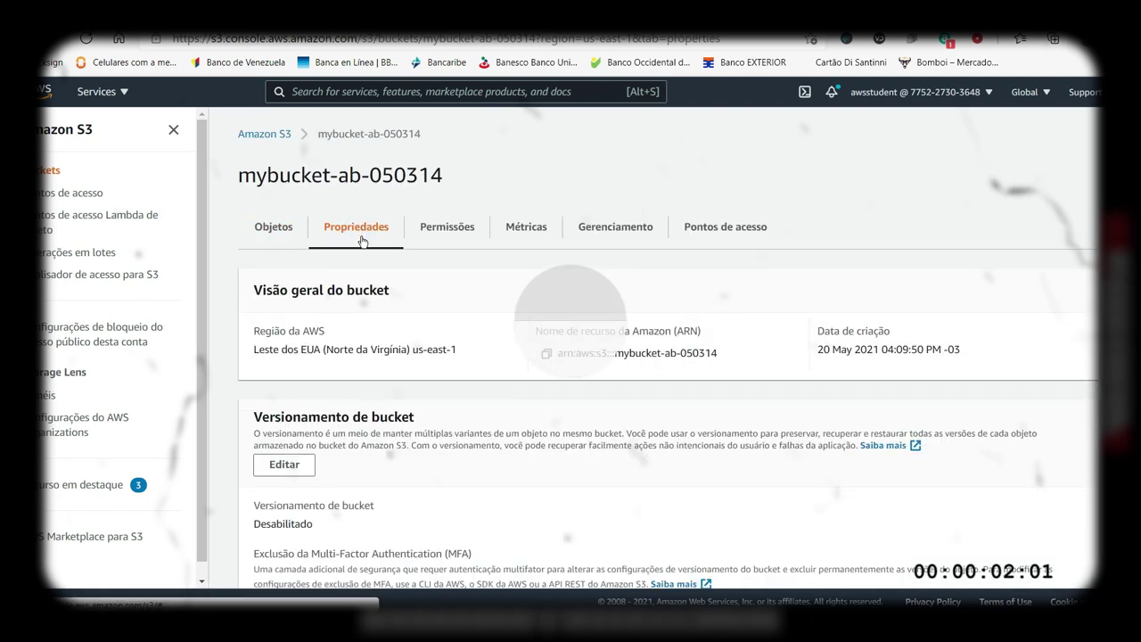
{"action": "left_click", "coordinate": [284, 465]}
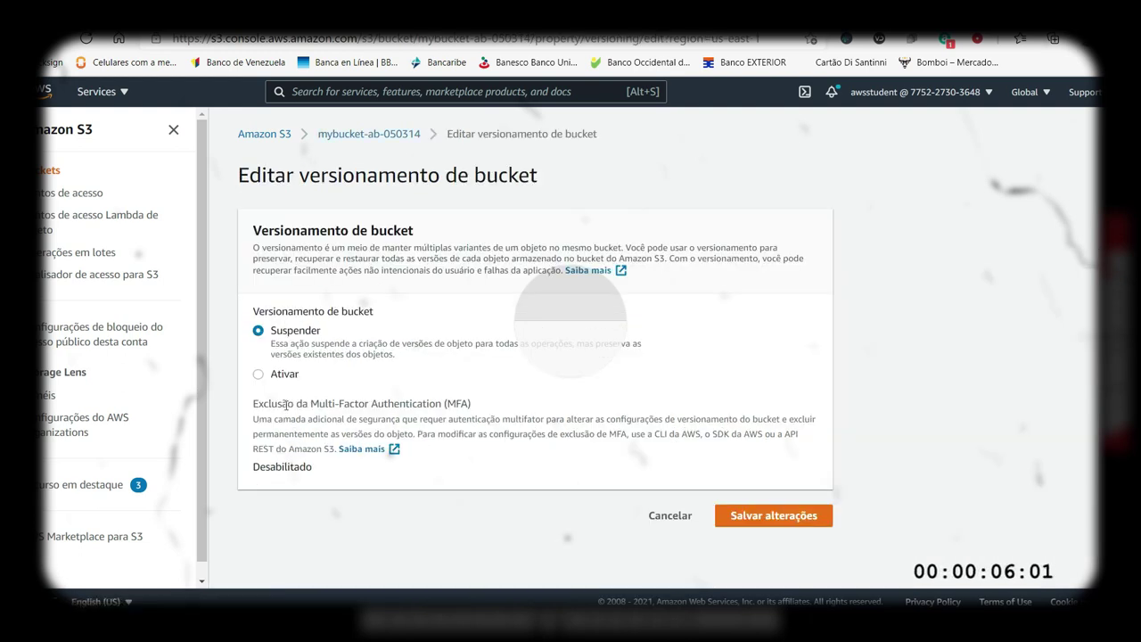
{"action": "left_click", "coordinate": [259, 375]}
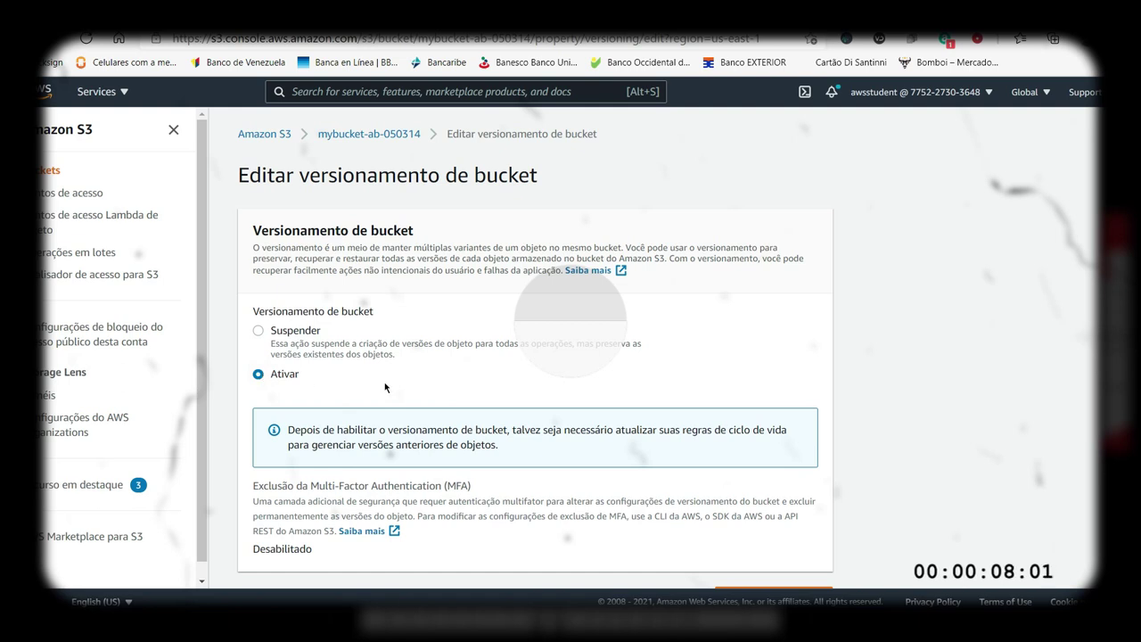
{"action": "scroll", "coordinate": [523, 448], "scroll_direction": "down", "scroll_amount": 1}
{"action": "left_click", "coordinate": [743, 563]}
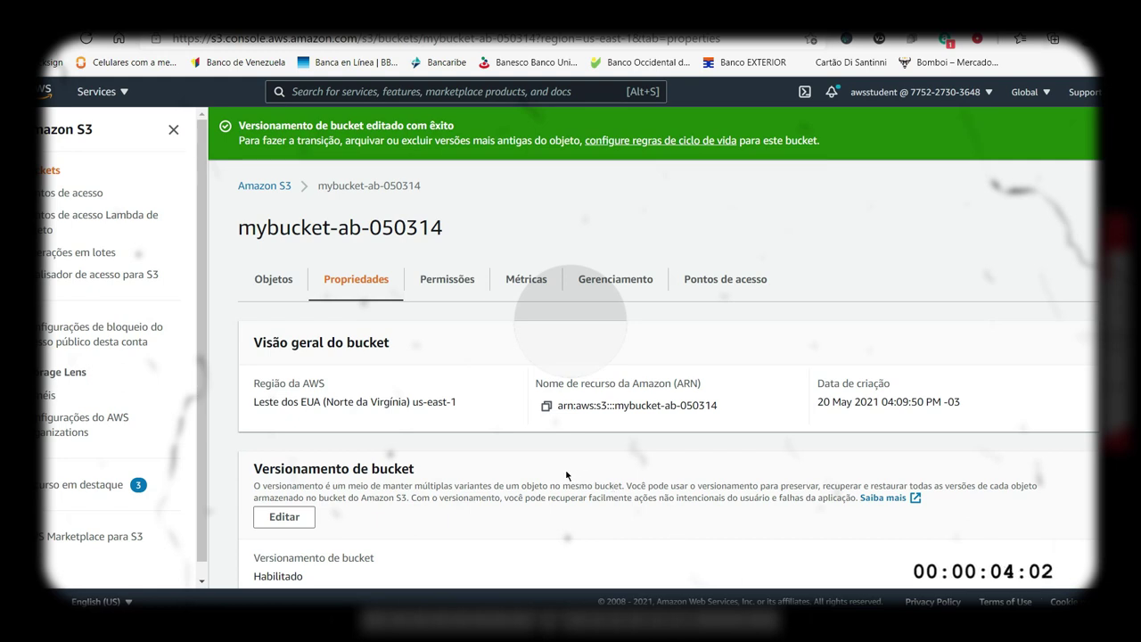
{"action": "scroll", "coordinate": [561, 464], "scroll_direction": "down", "scroll_amount": 4}
{"action": "scroll", "coordinate": [553, 446], "scroll_direction": "up", "scroll_amount": 3}
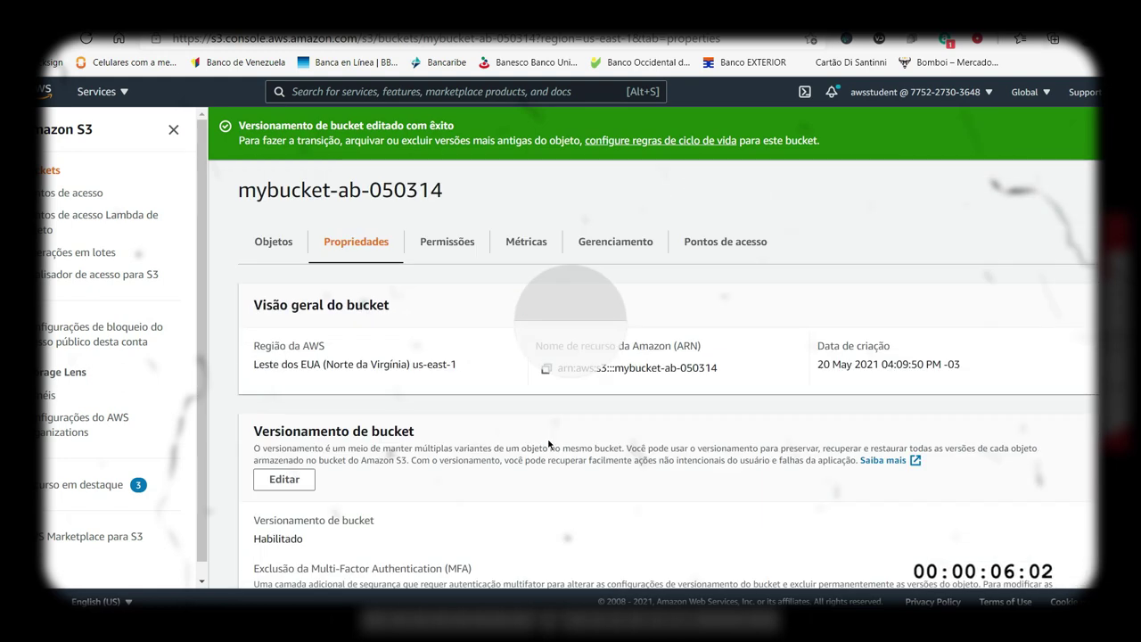
{"action": "scroll", "coordinate": [549, 444], "scroll_direction": "up", "scroll_amount": 1}
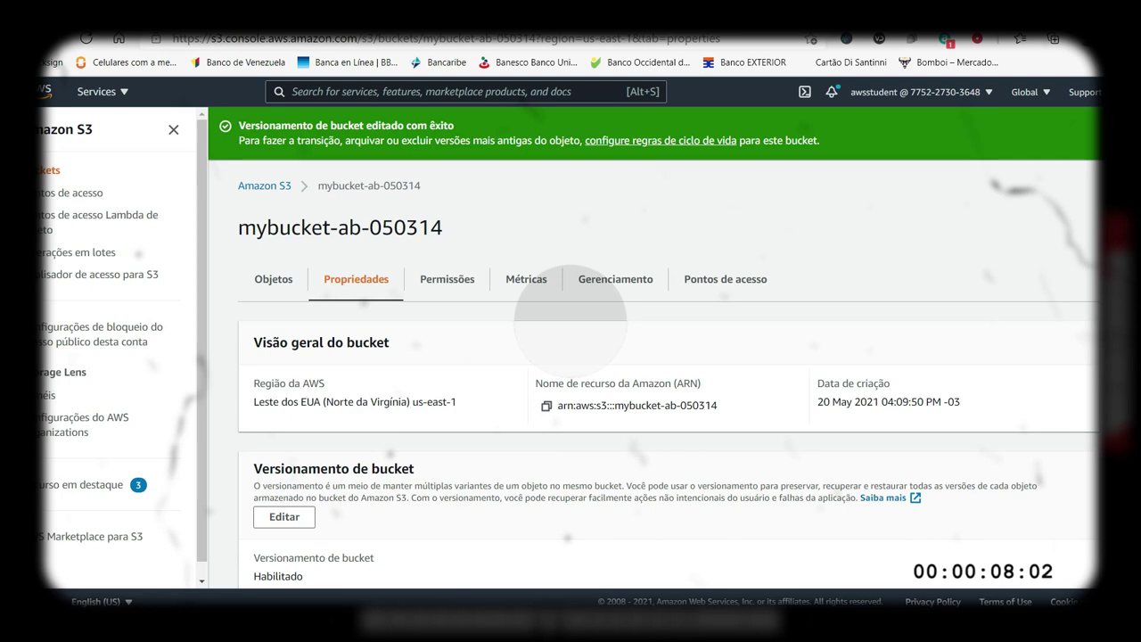
Step: Upload the file hi.gif to mybucket-ab-050314 and close the upload status page
{"action": "left_click", "coordinate": [268, 134]}
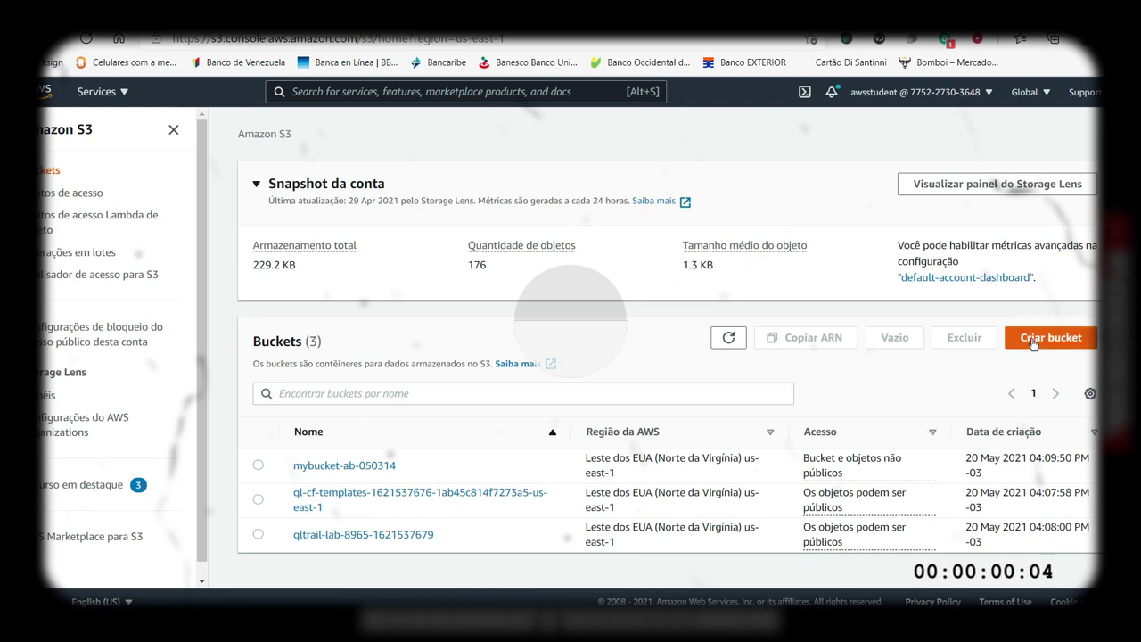
{"action": "left_click", "coordinate": [387, 464]}
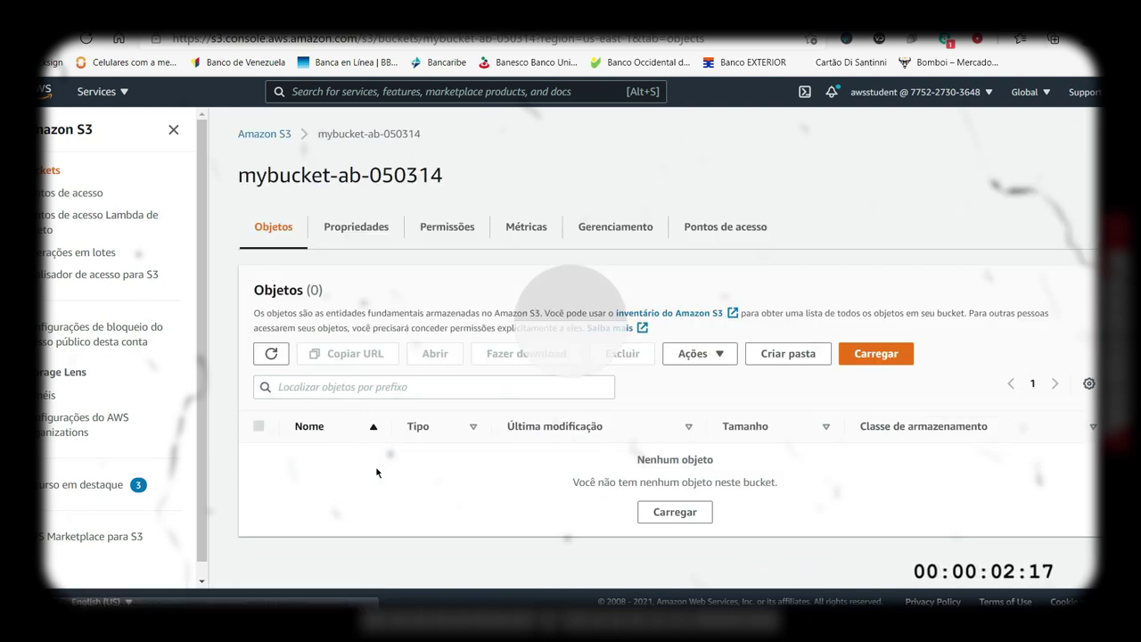
{"action": "left_click", "coordinate": [872, 355]}
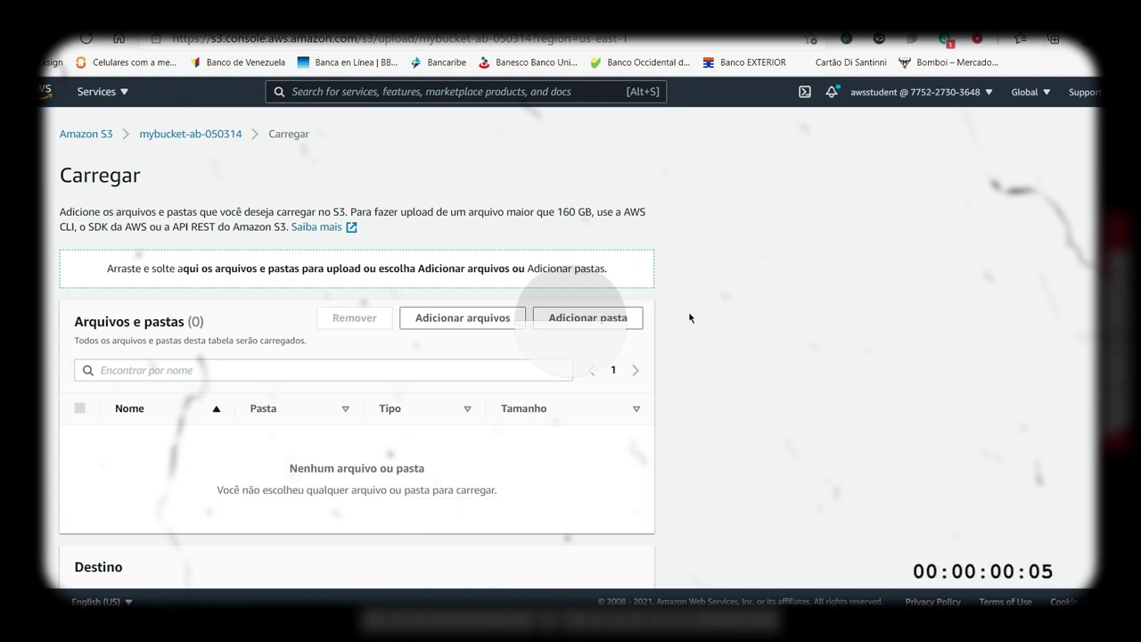
{"action": "left_click_drag", "start_coordinate": [548, 397], "coordinate": [415, 402]}
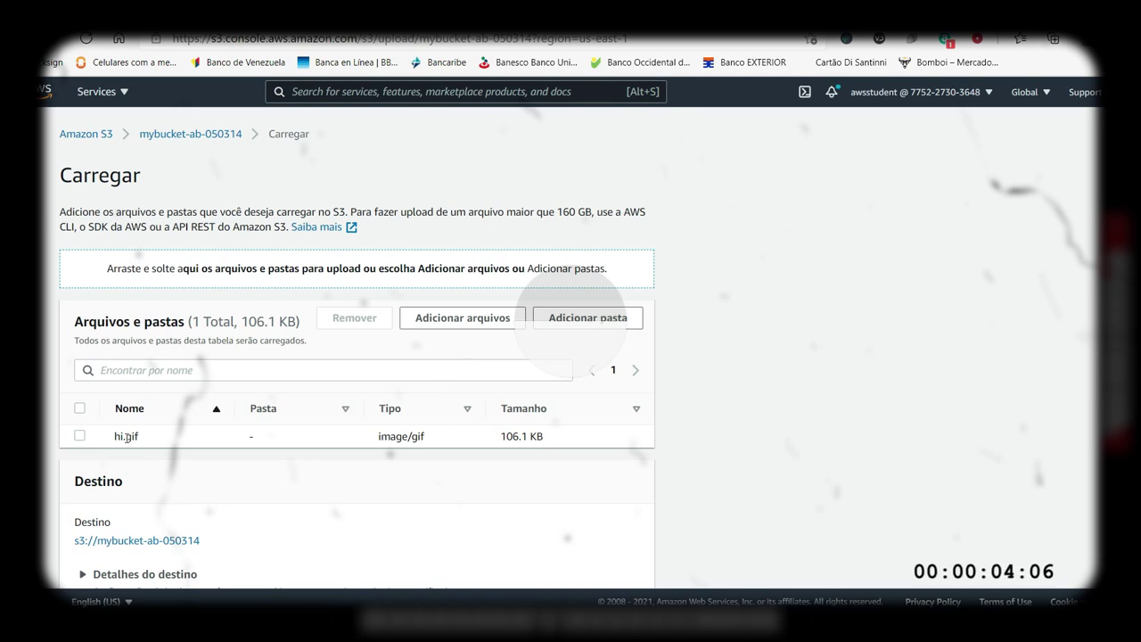
{"action": "scroll", "coordinate": [332, 399], "scroll_direction": "down", "scroll_amount": 3}
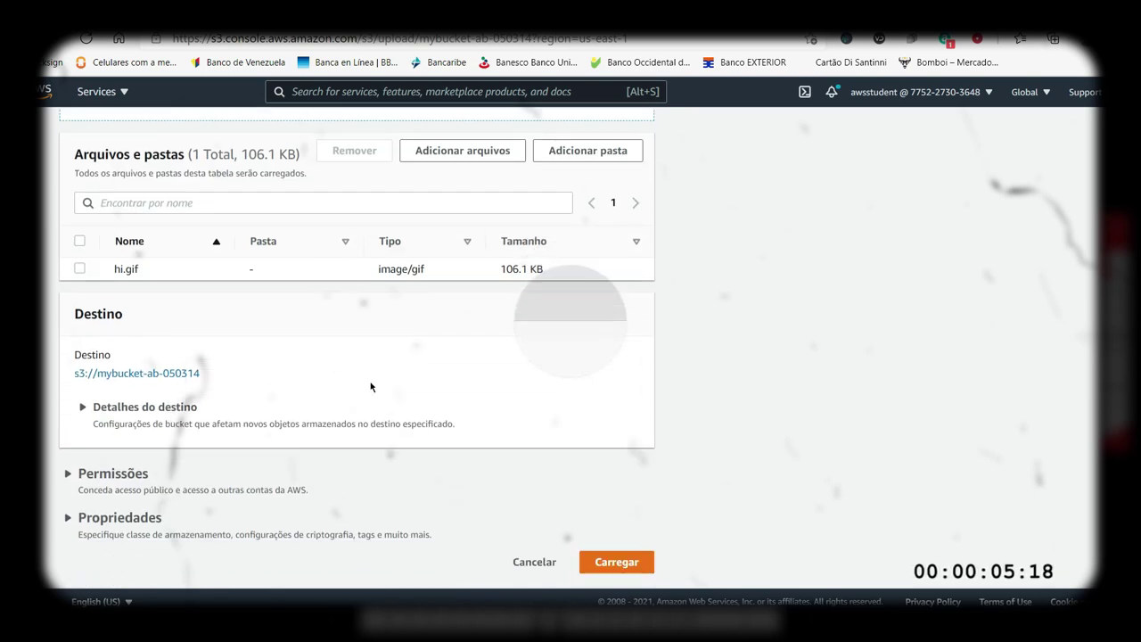
{"action": "left_click", "coordinate": [634, 564]}
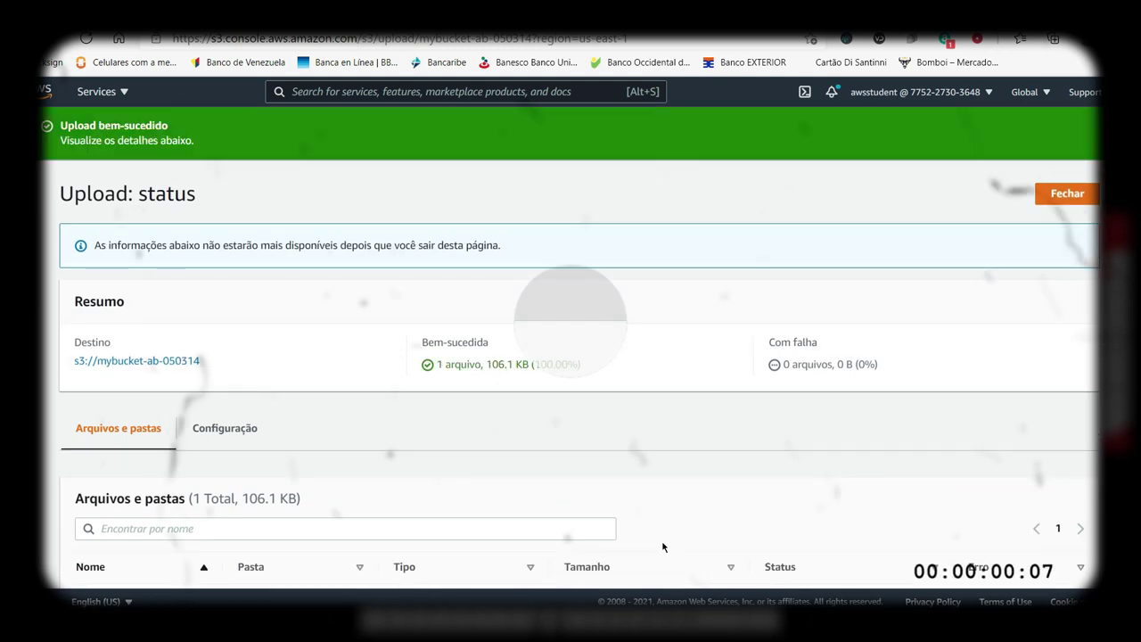
{"action": "scroll", "coordinate": [631, 471], "scroll_direction": "down", "scroll_amount": 1}
{"action": "scroll", "coordinate": [627, 429], "scroll_direction": "up", "scroll_amount": 1}
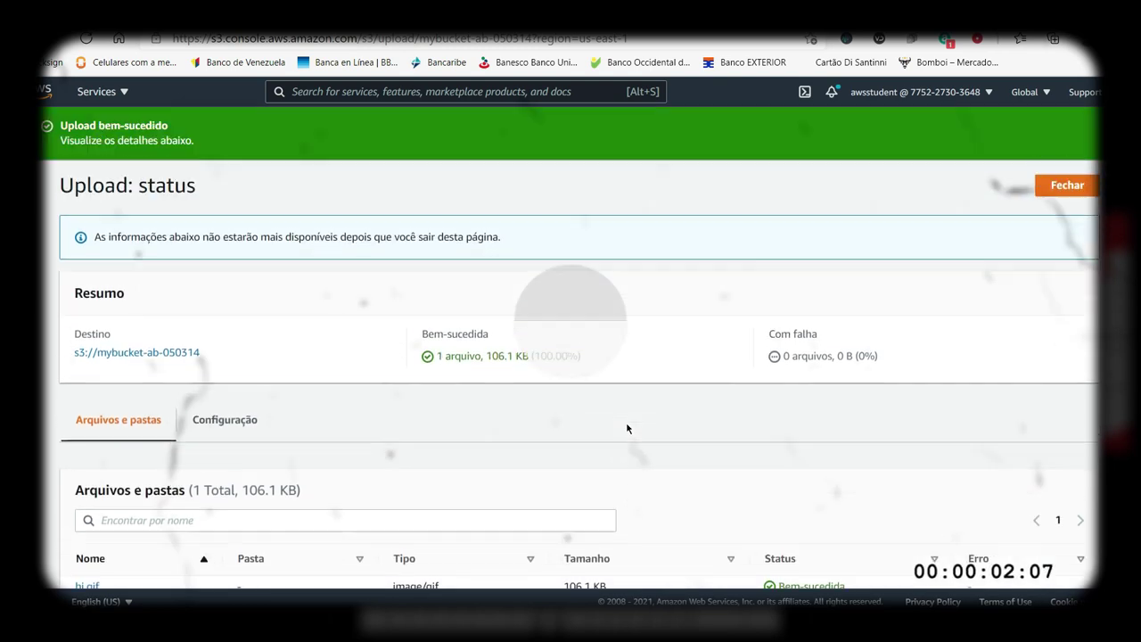
{"action": "left_click", "coordinate": [1076, 202]}
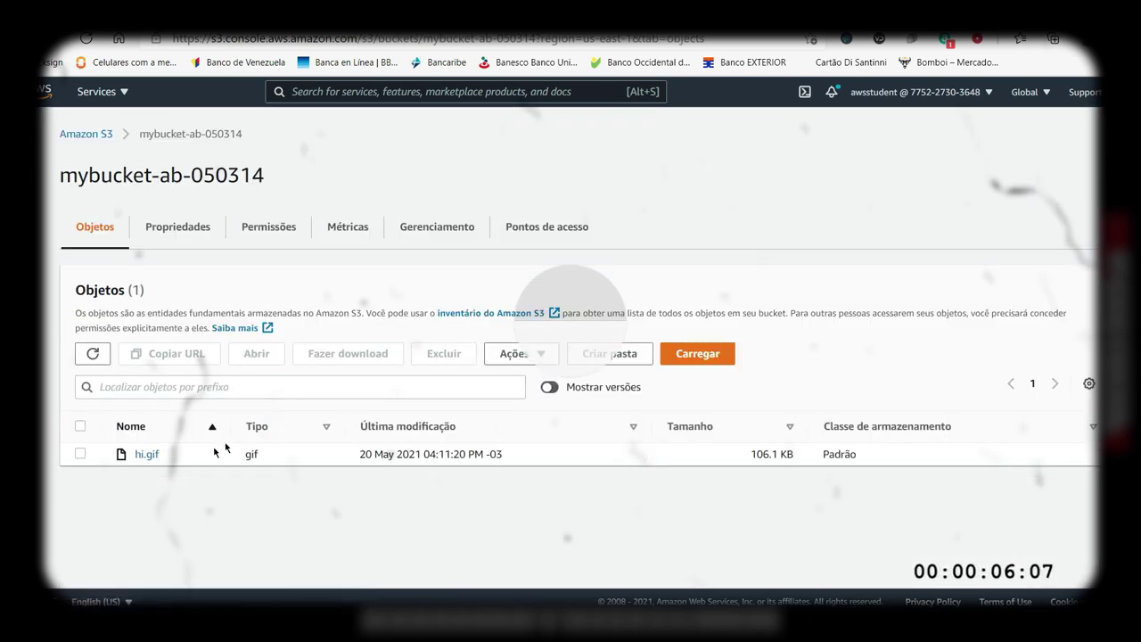
Step: Copy the object URL of hi.gif and load it in a new browser tab to test public access
{"action": "left_click", "coordinate": [147, 456]}
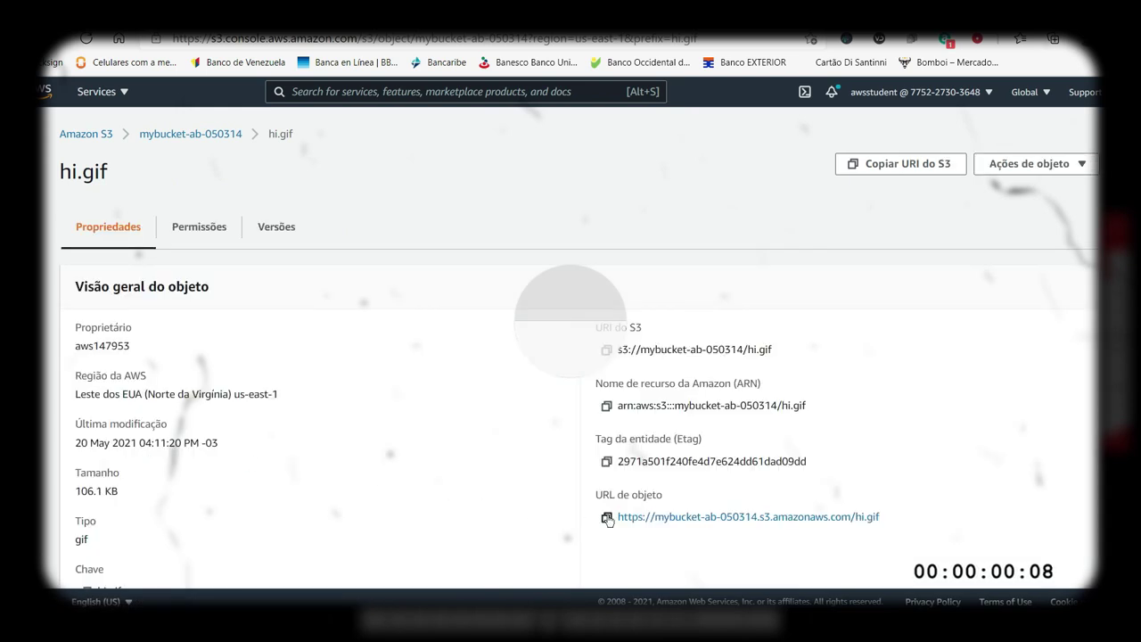
{"action": "left_click", "coordinate": [606, 517]}
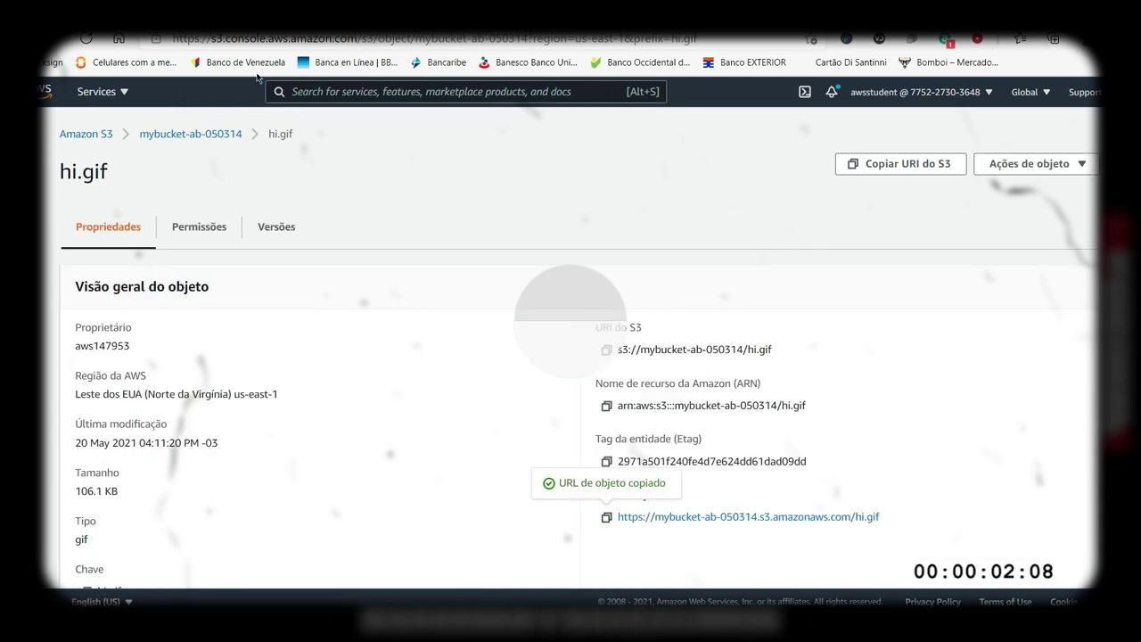
{"action": "key", "text": "ctrl+t"}
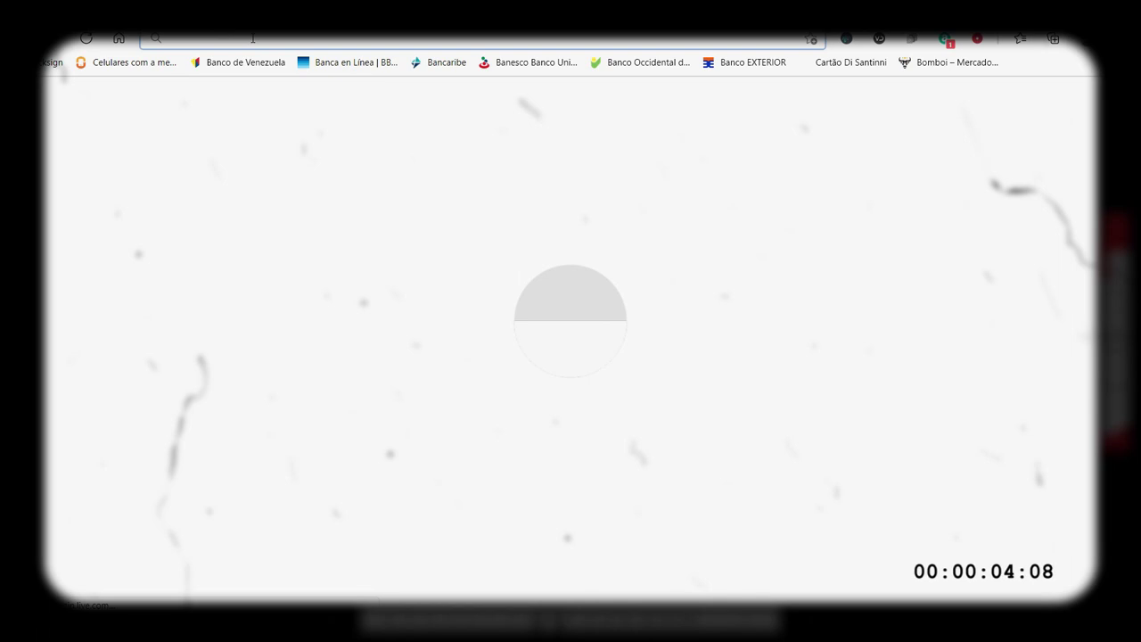
{"action": "right_click", "coordinate": [254, 39]}
{"action": "left_click", "coordinate": [314, 210]}
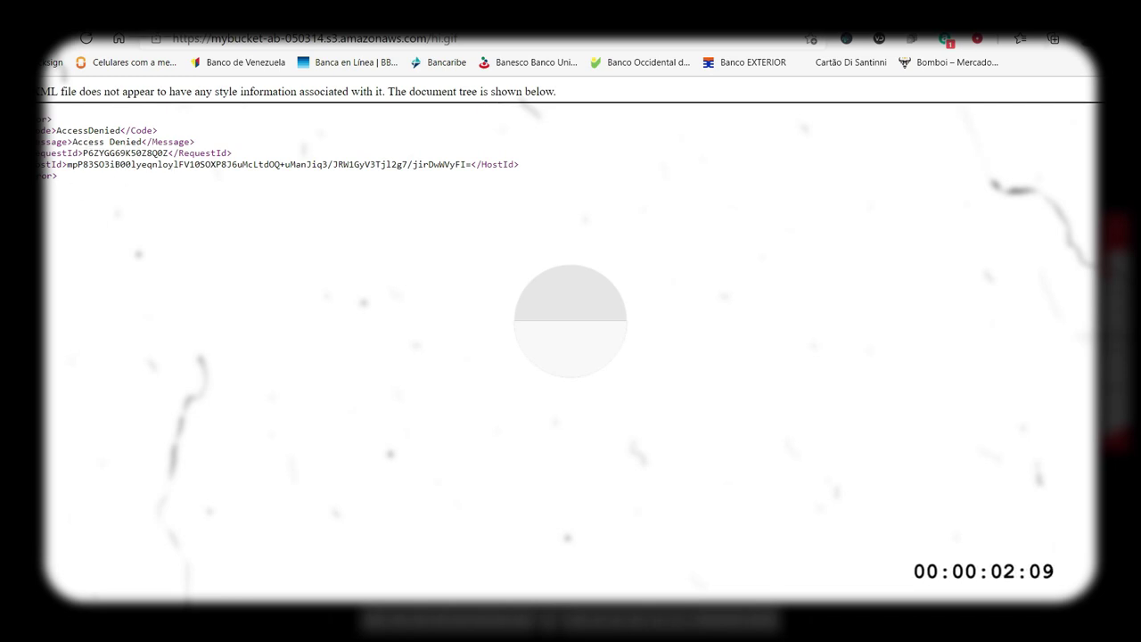
Step: Turn off blocking of all public access in the permissions of mybucket-ab-050314, save, and approve the change by entering "confirmar"
{"action": "left_click", "coordinate": [142, 13]}
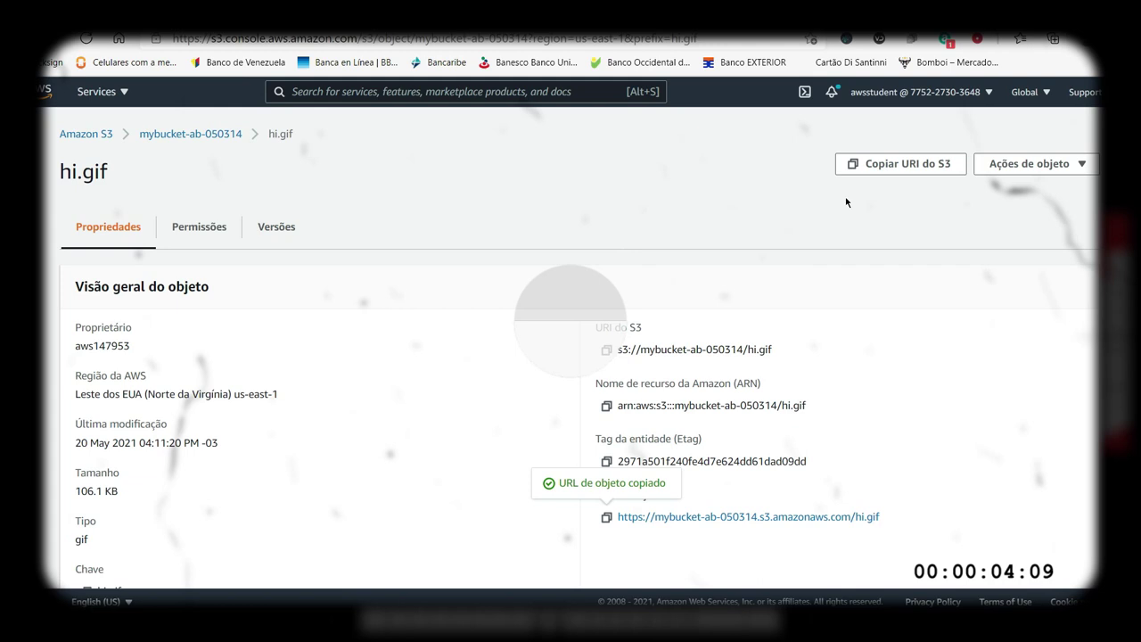
{"action": "left_click", "coordinate": [189, 137]}
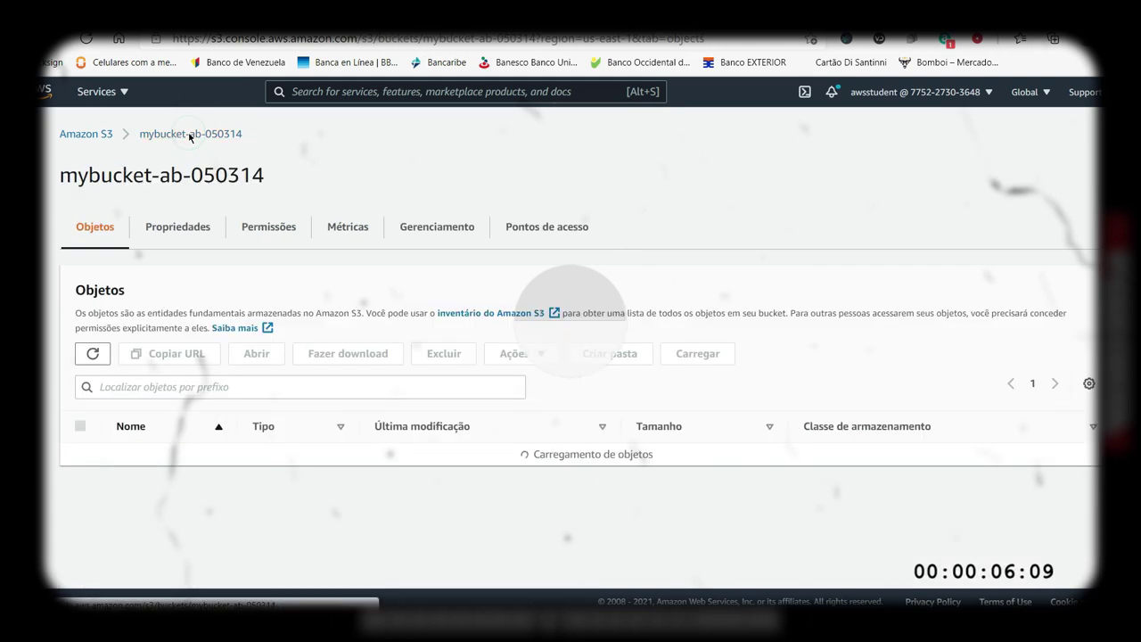
{"action": "left_click", "coordinate": [272, 233]}
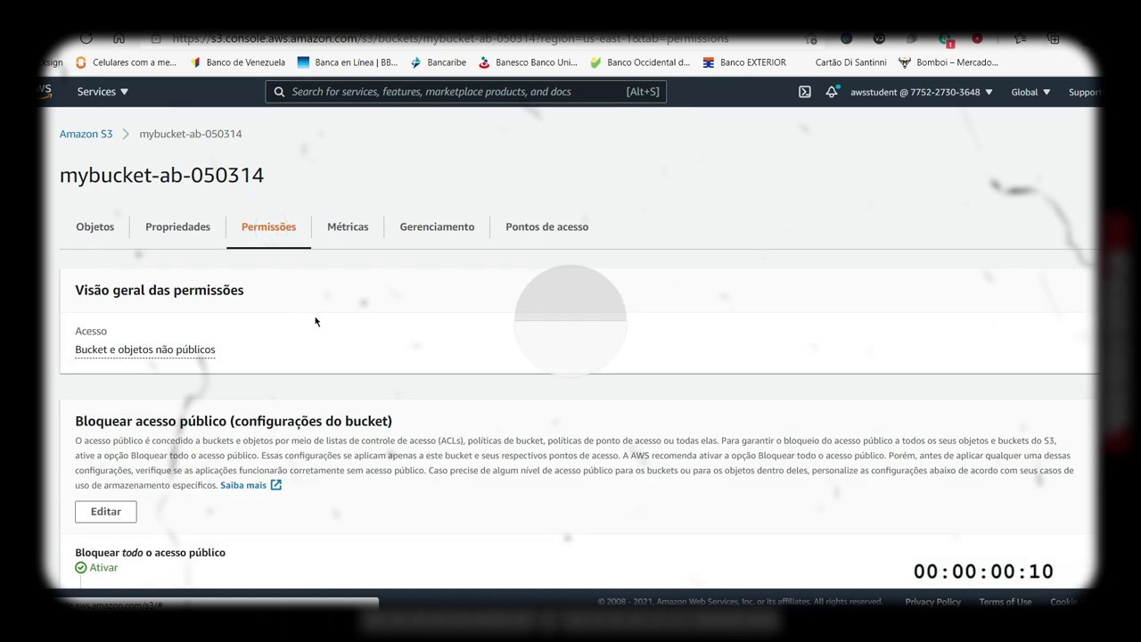
{"action": "scroll", "coordinate": [311, 322], "scroll_direction": "down", "scroll_amount": 3}
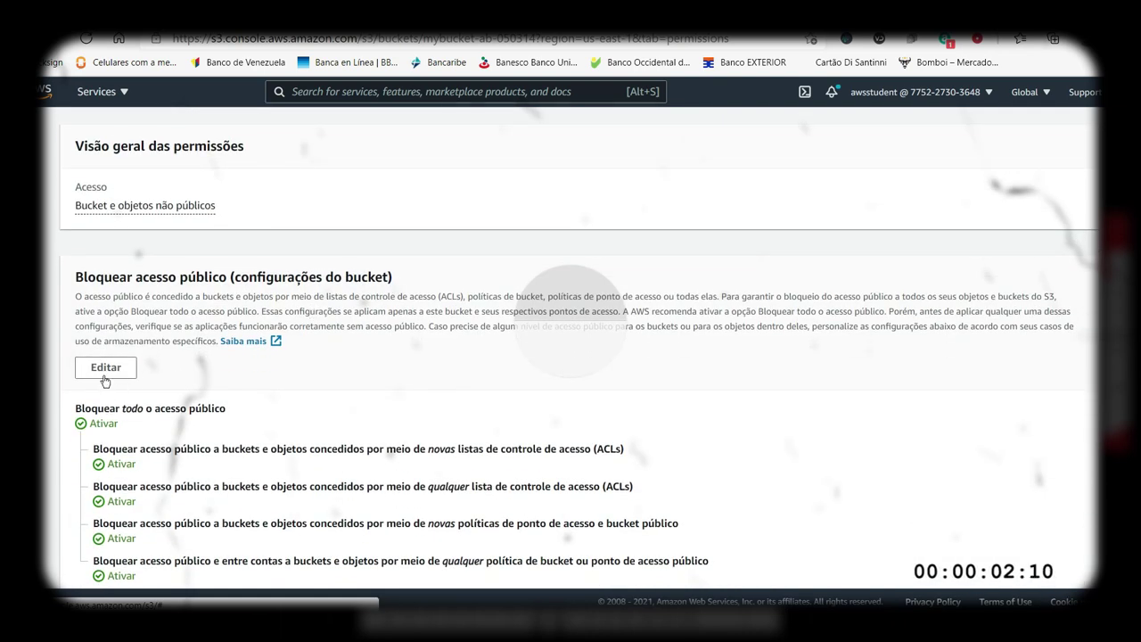
{"action": "left_click", "coordinate": [104, 371]}
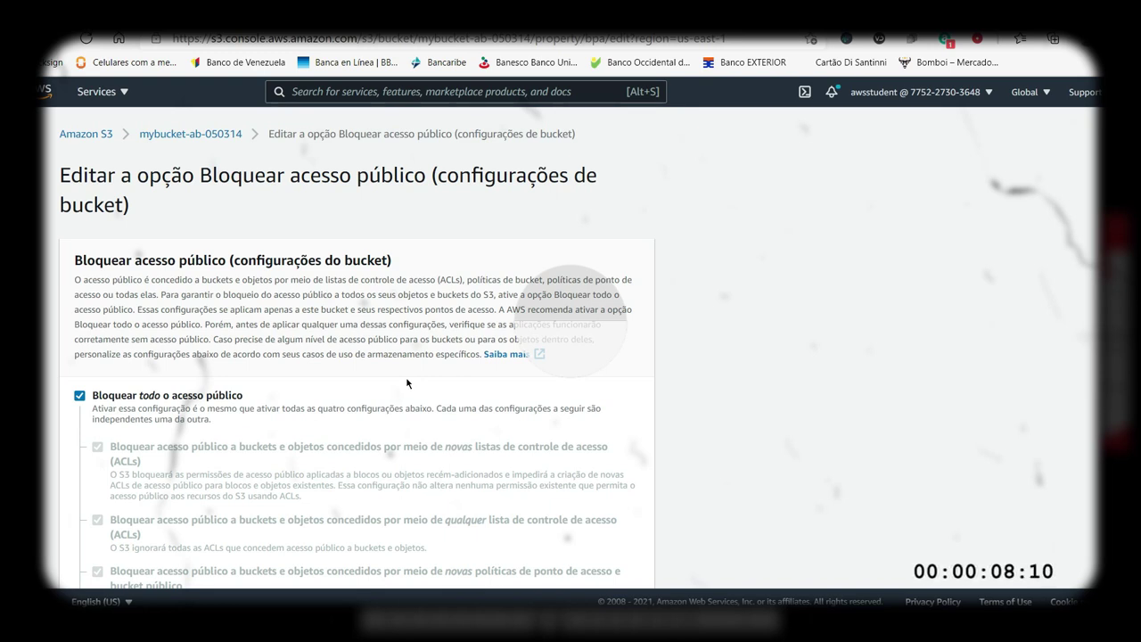
{"action": "scroll", "coordinate": [406, 385], "scroll_direction": "down", "scroll_amount": 2}
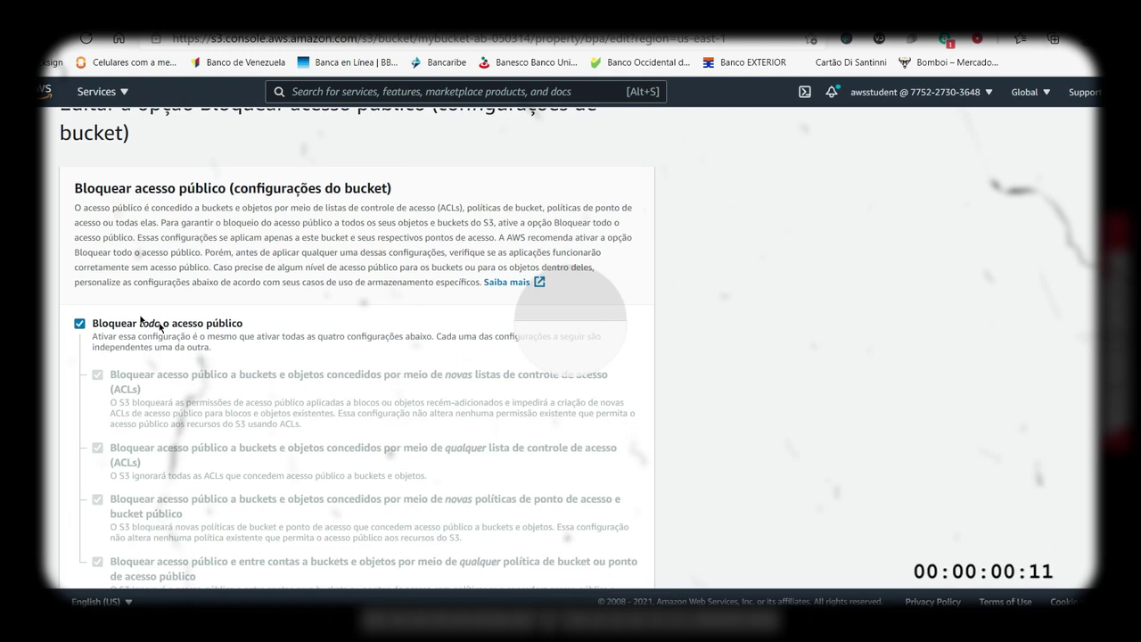
{"action": "left_click", "coordinate": [79, 325]}
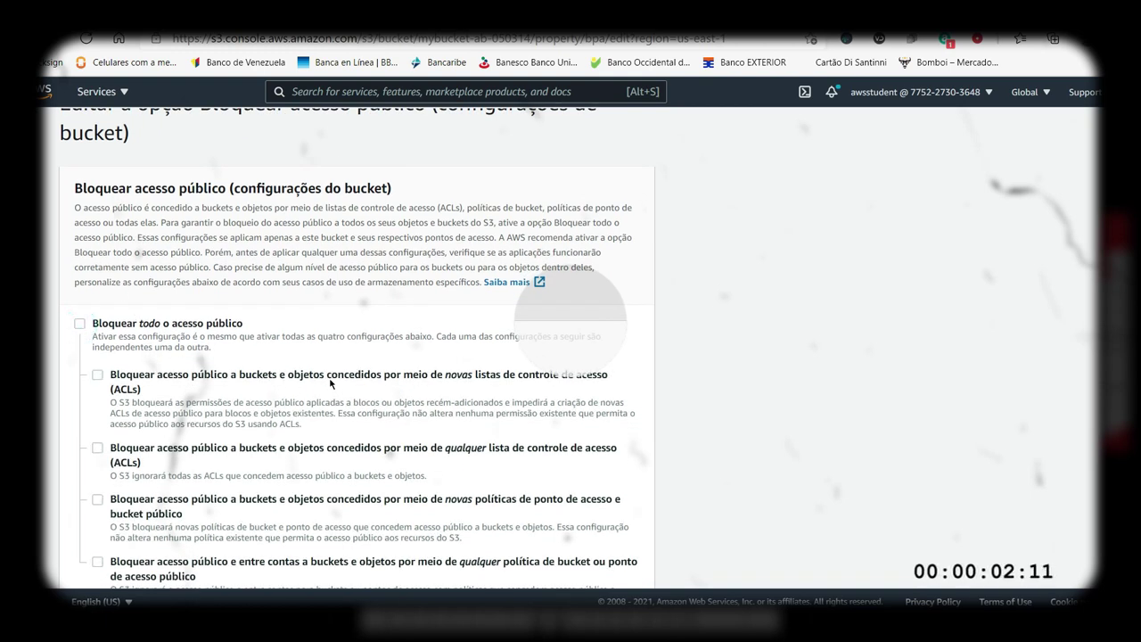
{"action": "scroll", "coordinate": [332, 378], "scroll_direction": "down", "scroll_amount": 2}
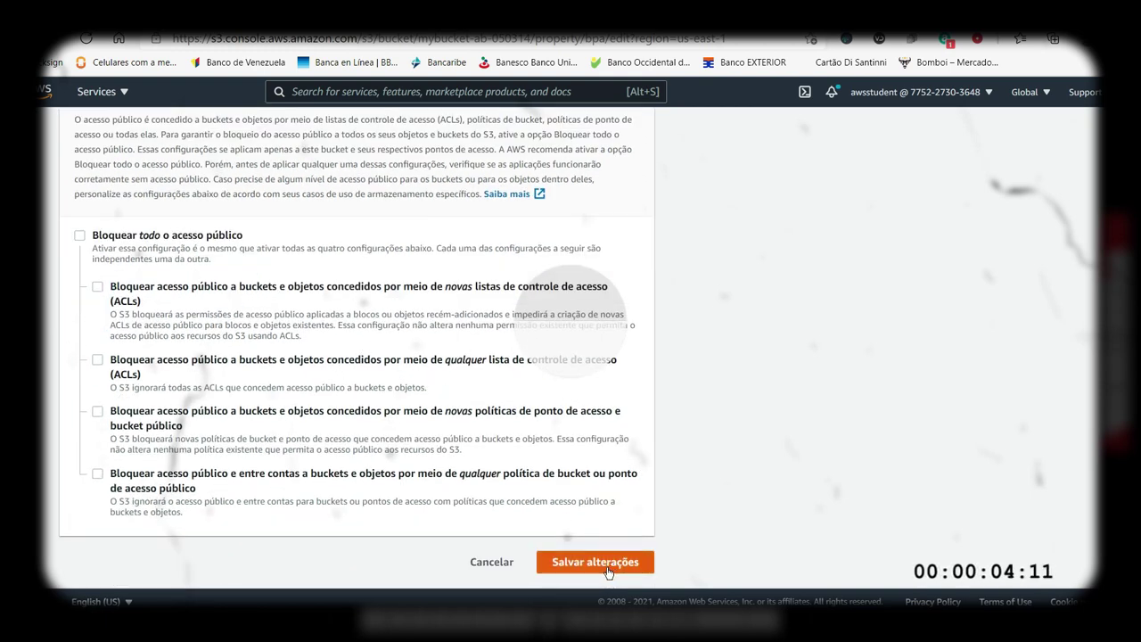
{"action": "left_click", "coordinate": [608, 568]}
{"action": "left_click", "coordinate": [449, 412]}
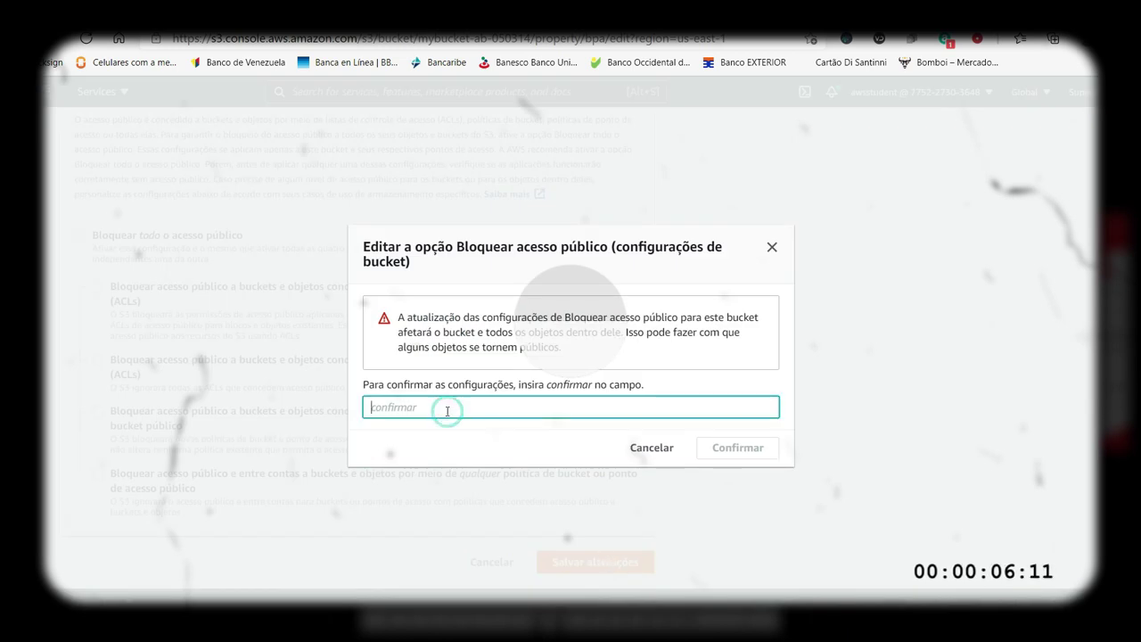
{"action": "type", "text": "confirmar"}
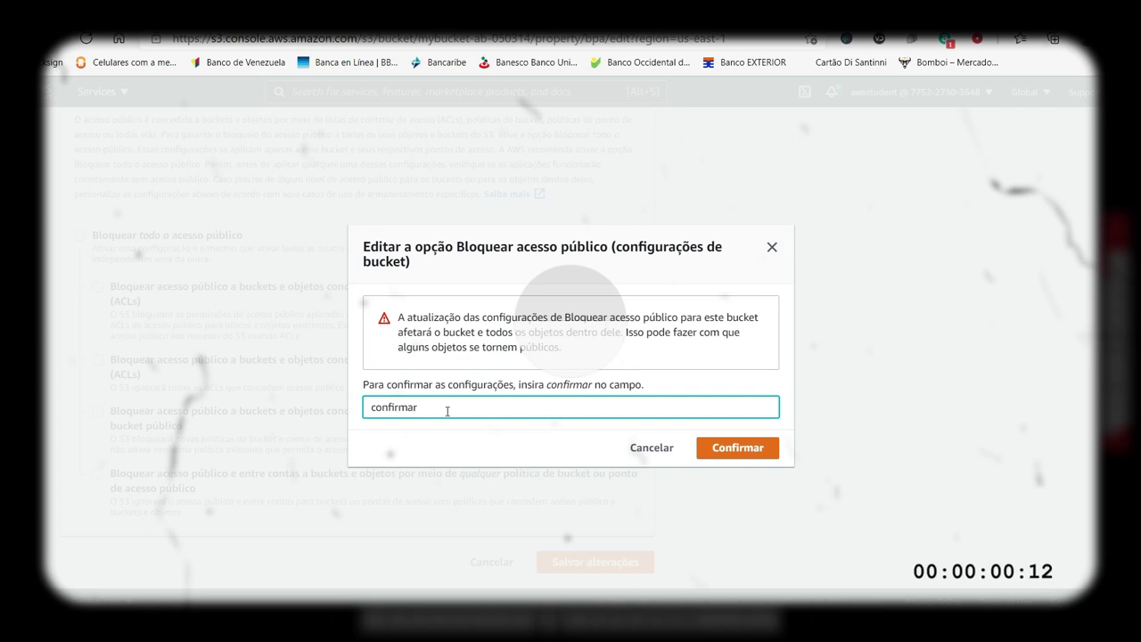
{"action": "left_click", "coordinate": [739, 450]}
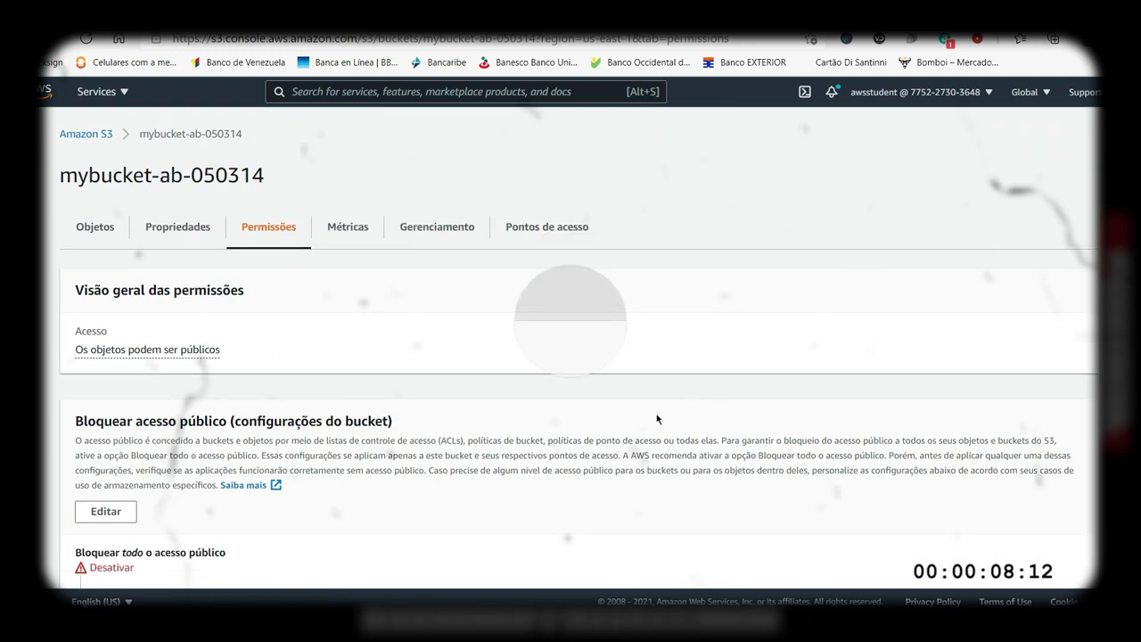
Step: Grant Everyone (public access) read permission on hi.gif and its object ACL, acknowledge the effects, and save the access control list
{"action": "left_click", "coordinate": [89, 135]}
{"action": "left_click", "coordinate": [337, 377]}
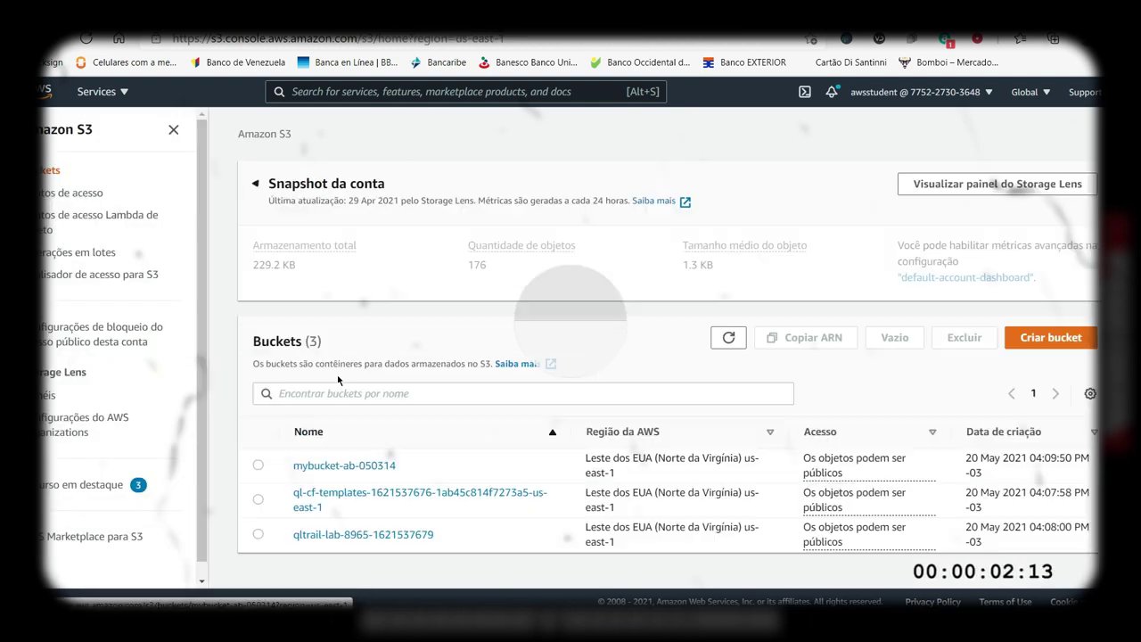
{"action": "left_click", "coordinate": [314, 468]}
{"action": "left_click", "coordinate": [324, 456]}
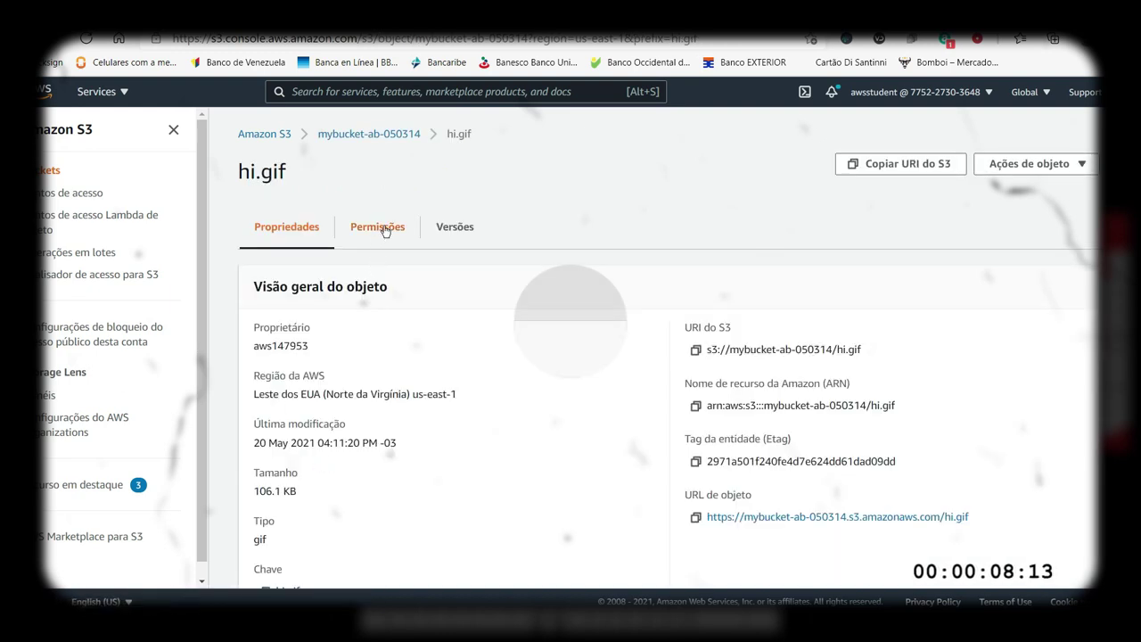
{"action": "left_click", "coordinate": [384, 231]}
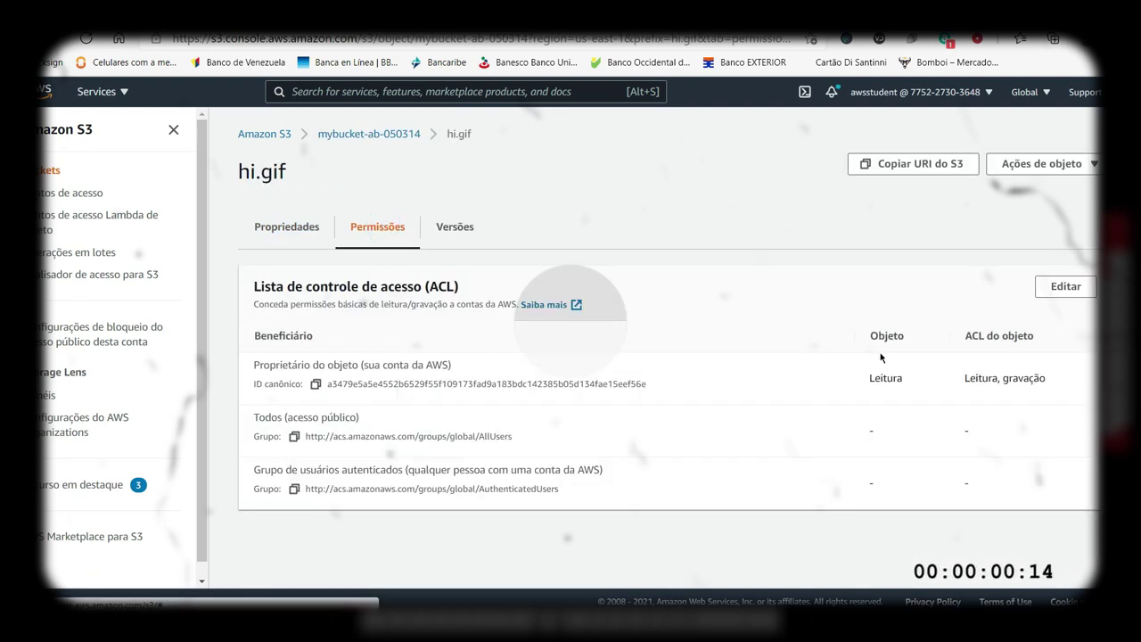
{"action": "left_click", "coordinate": [1066, 287]}
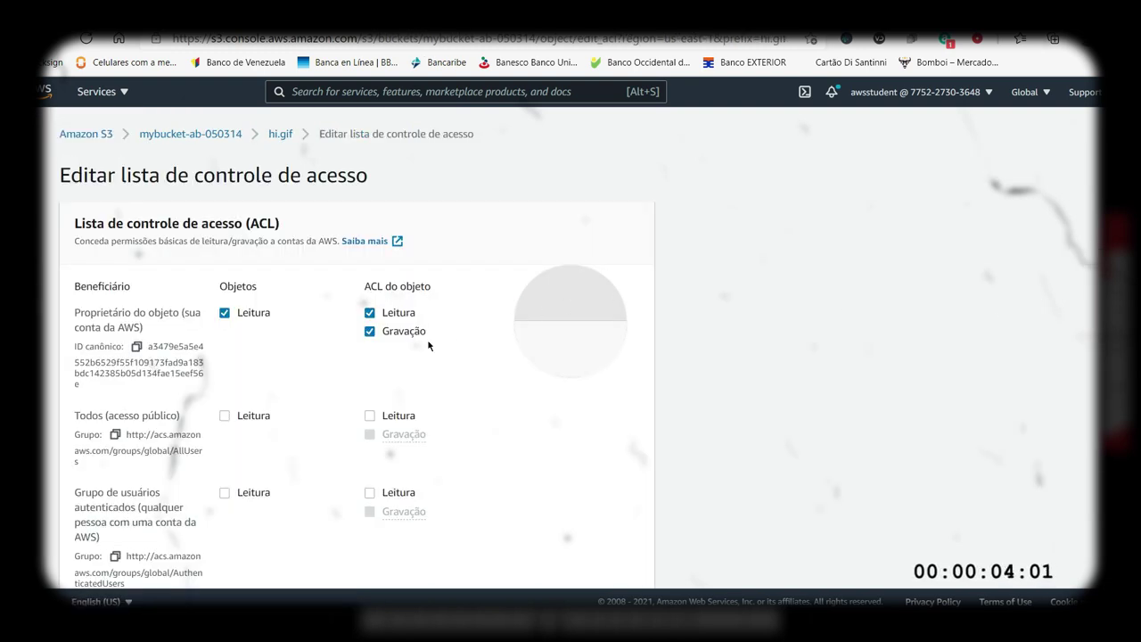
{"action": "left_click", "coordinate": [225, 415]}
{"action": "left_click", "coordinate": [370, 416]}
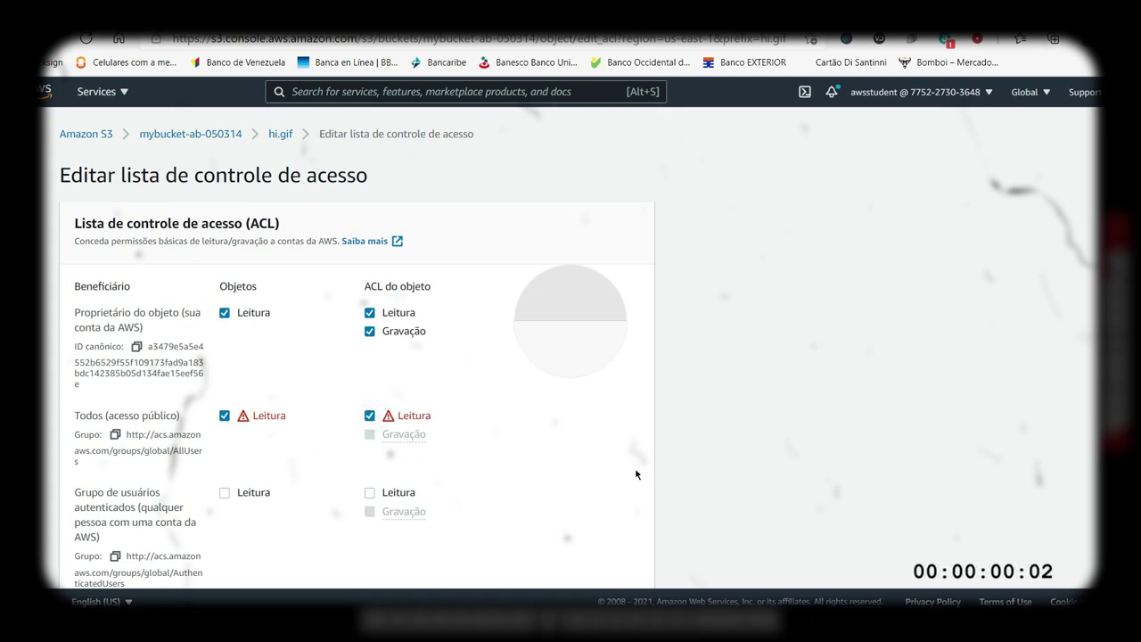
{"action": "scroll", "coordinate": [573, 449], "scroll_direction": "down", "scroll_amount": 3}
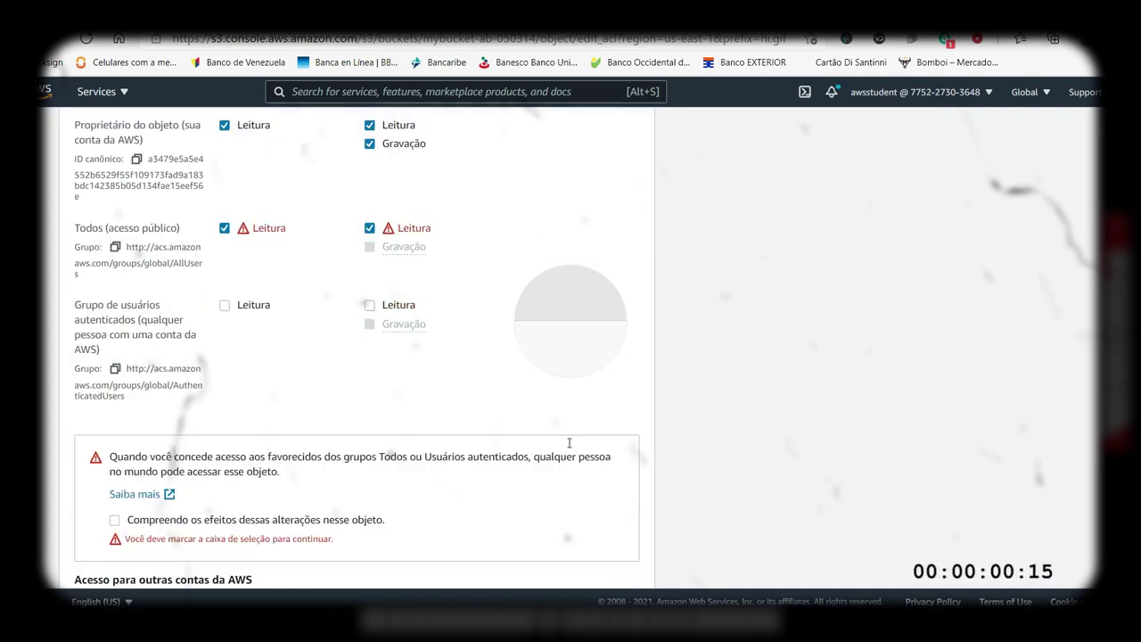
{"action": "scroll", "coordinate": [573, 446], "scroll_direction": "down", "scroll_amount": 2}
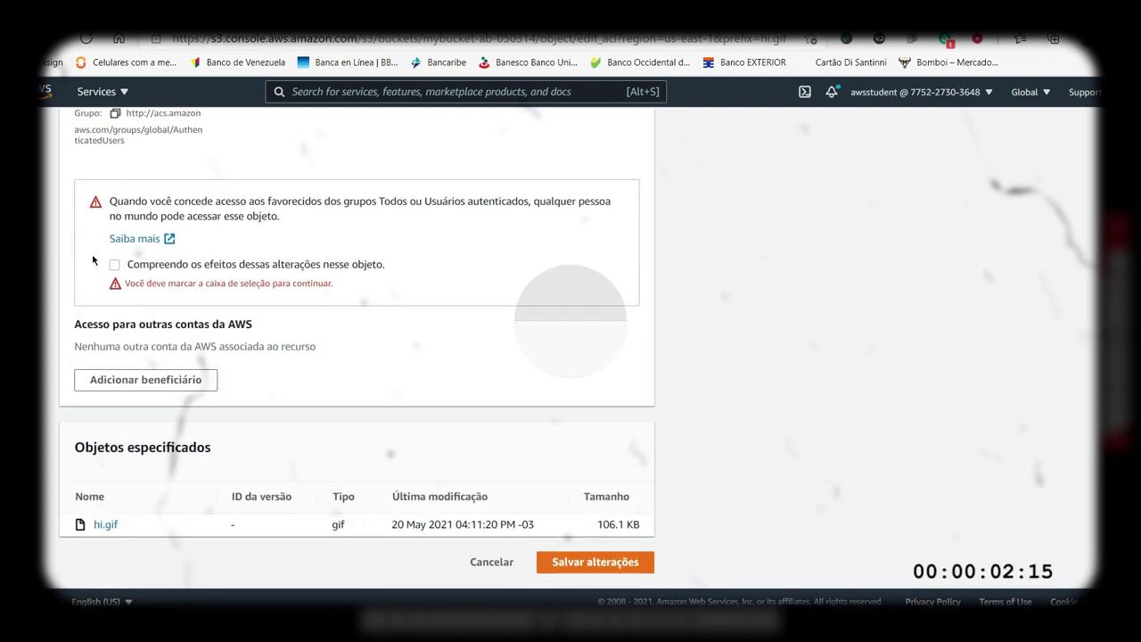
{"action": "left_click", "coordinate": [116, 266]}
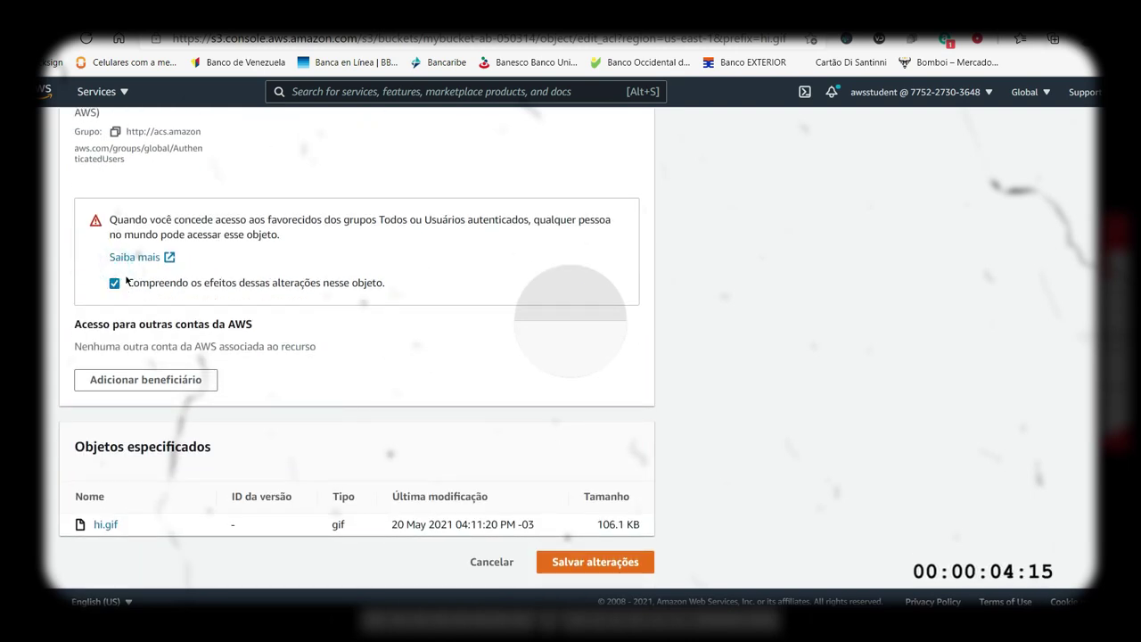
{"action": "left_click", "coordinate": [590, 562]}
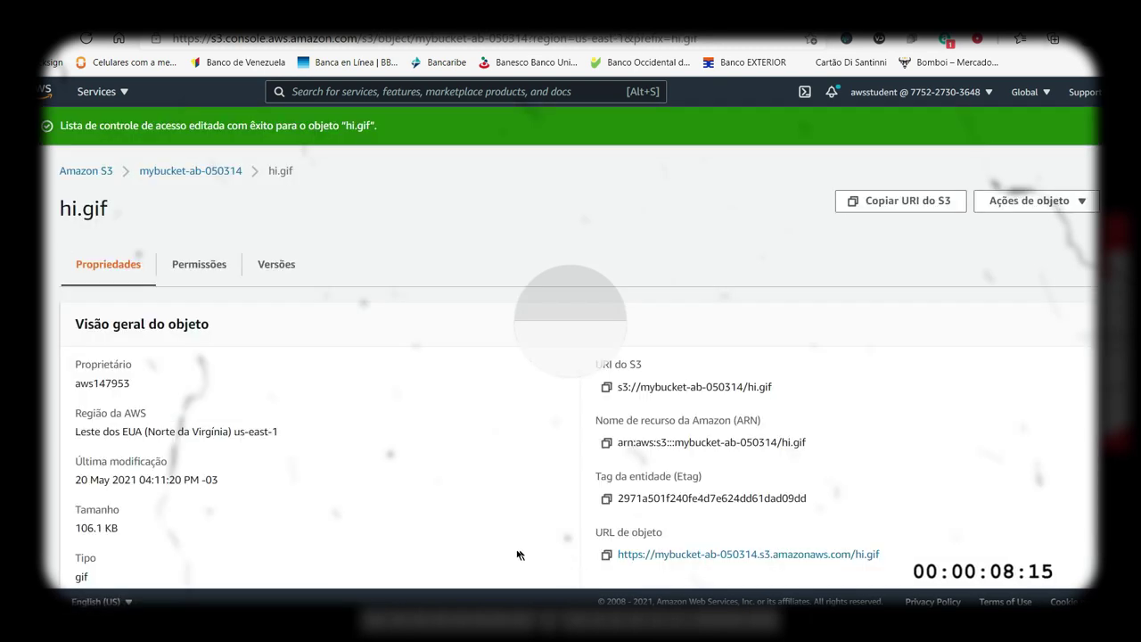
Step: Open the object URL of hi.gif in the browser to test public access, reload it, and return to the S3 console
{"action": "scroll", "coordinate": [476, 514], "scroll_direction": "down", "scroll_amount": 1}
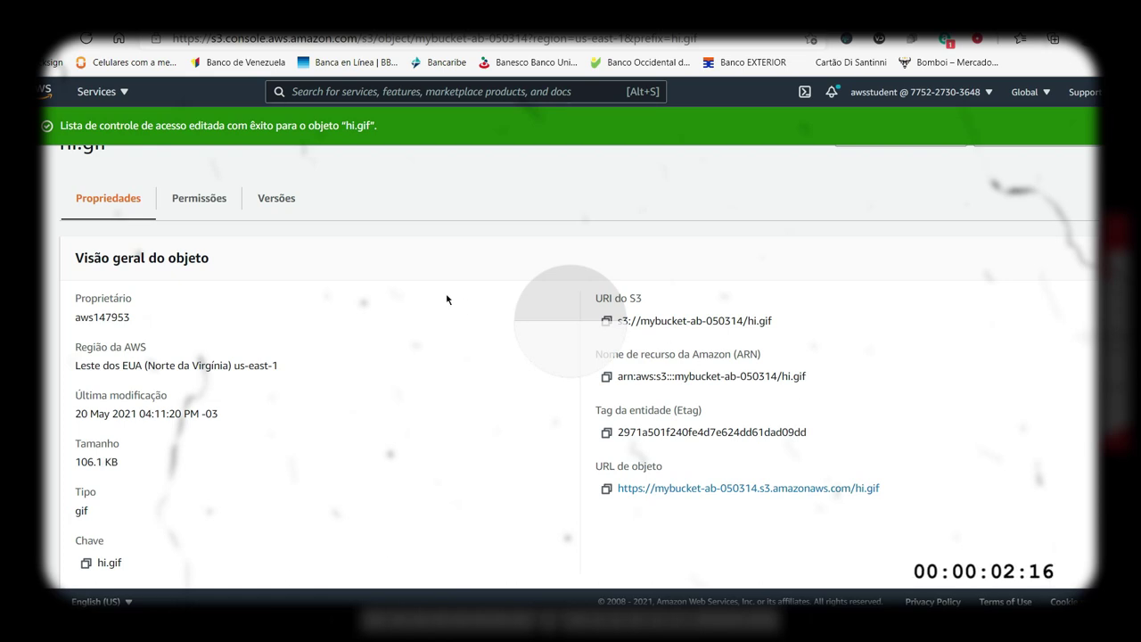
{"action": "left_click", "coordinate": [739, 490]}
{"action": "left_click", "coordinate": [86, 39]}
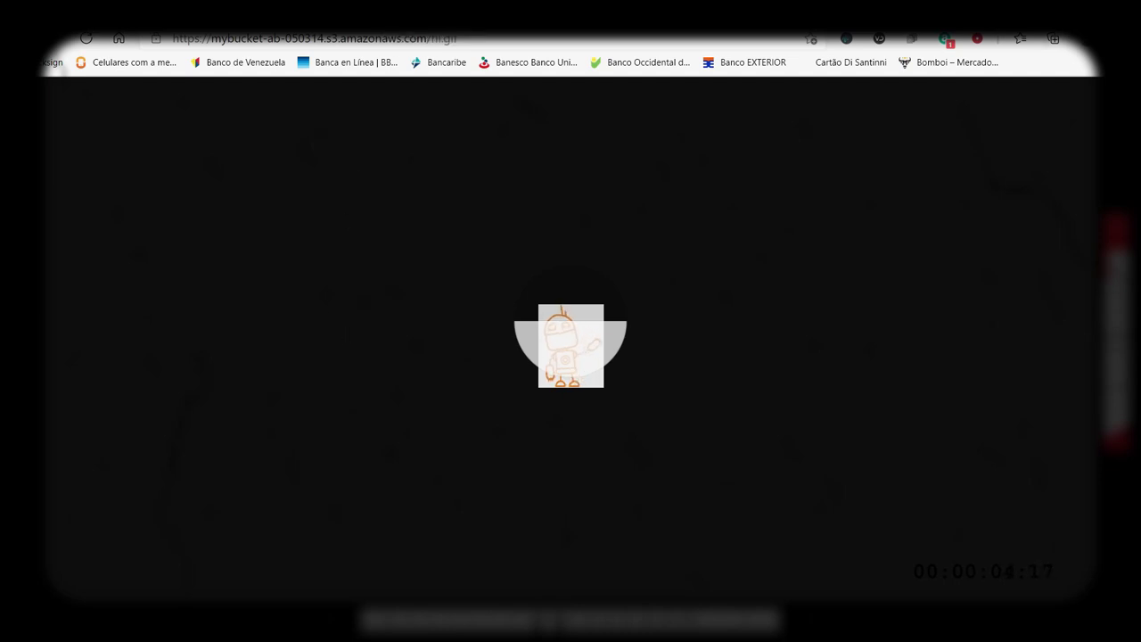
{"action": "left_click", "coordinate": [382, 13]}
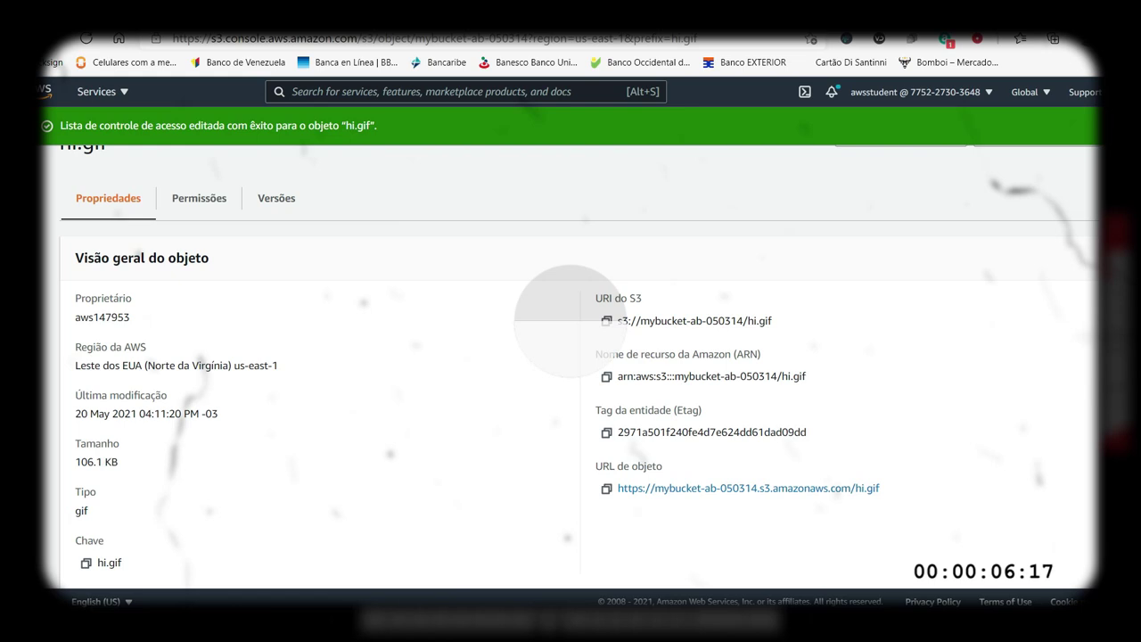
Step: Upload the file Eiffel.jpg to mybucket-ab-050314 with default permissions and properties, and close the upload status page
{"action": "scroll", "coordinate": [670, 288], "scroll_direction": "down", "scroll_amount": 1}
{"action": "scroll", "coordinate": [412, 328], "scroll_direction": "up", "scroll_amount": 2}
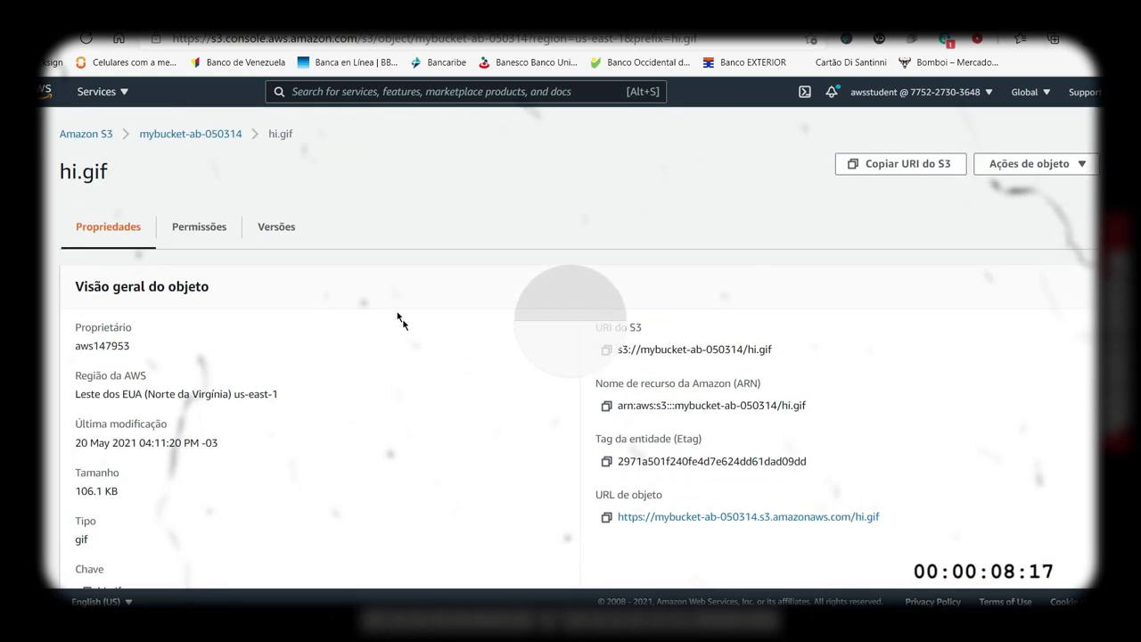
{"action": "left_click", "coordinate": [146, 133]}
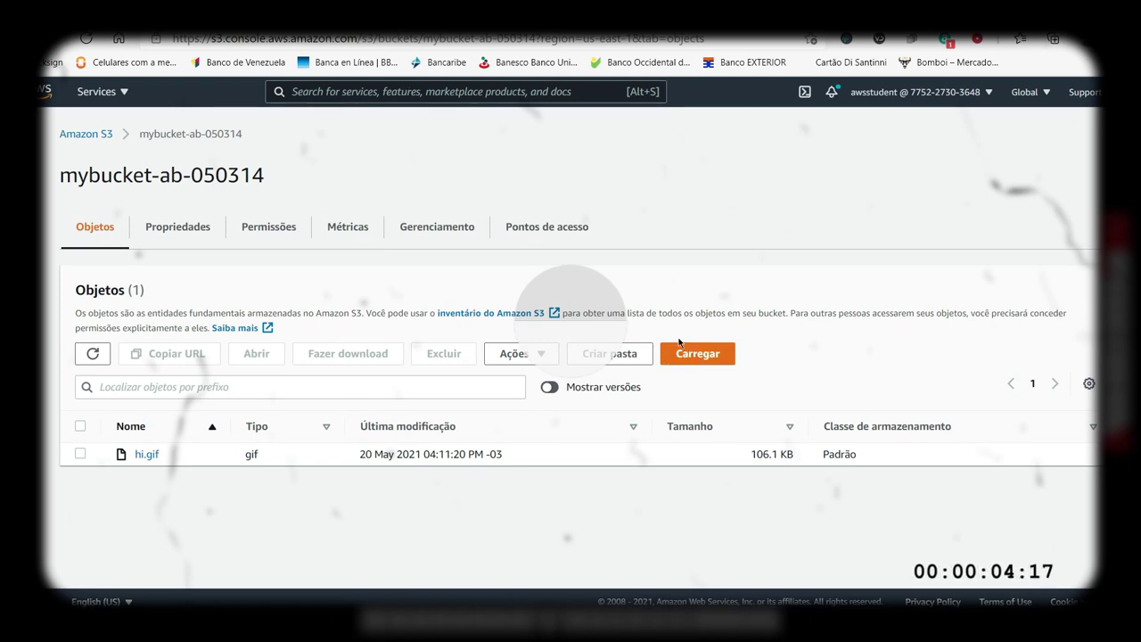
{"action": "left_click", "coordinate": [709, 358]}
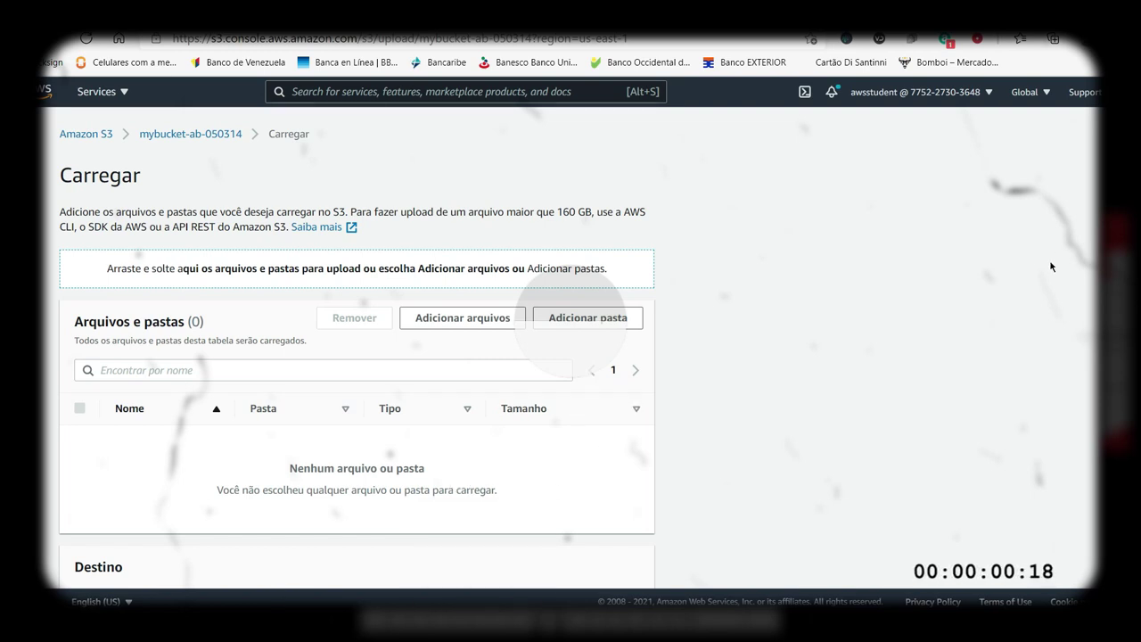
{"action": "left_click_drag", "start_coordinate": [1014, 449], "coordinate": [430, 348]}
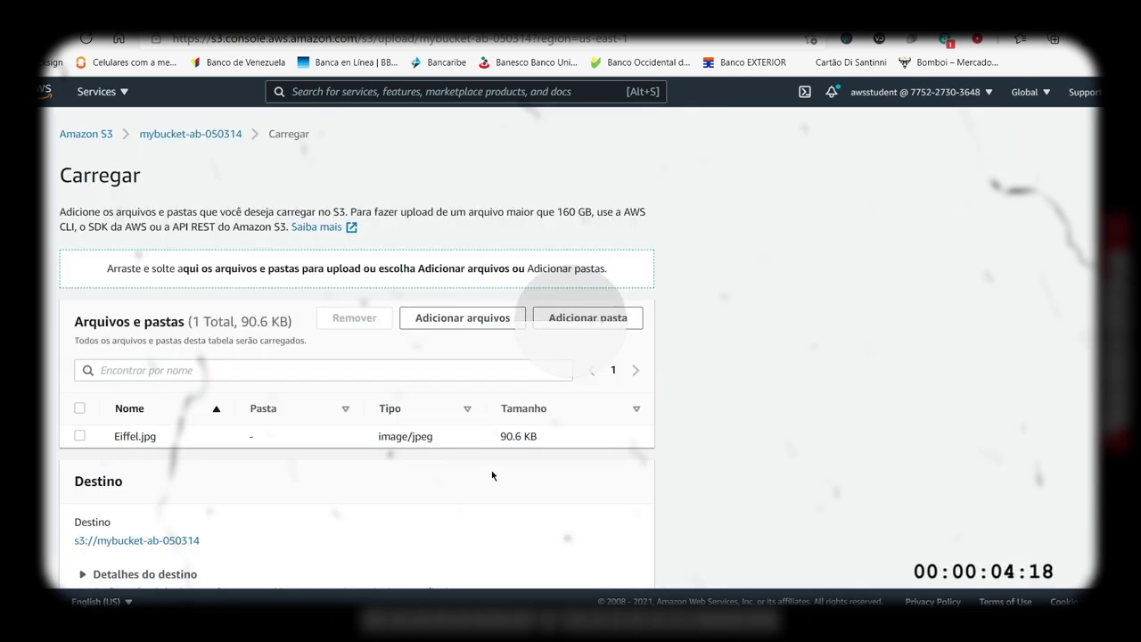
{"action": "scroll", "coordinate": [500, 472], "scroll_direction": "down", "scroll_amount": 3}
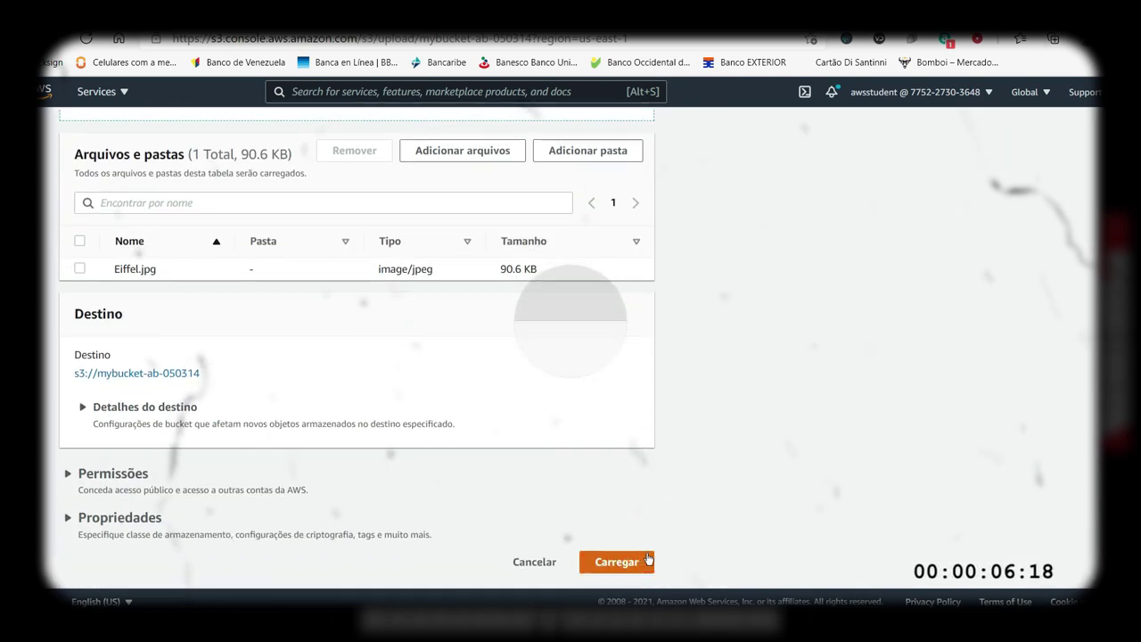
{"action": "left_click", "coordinate": [645, 562]}
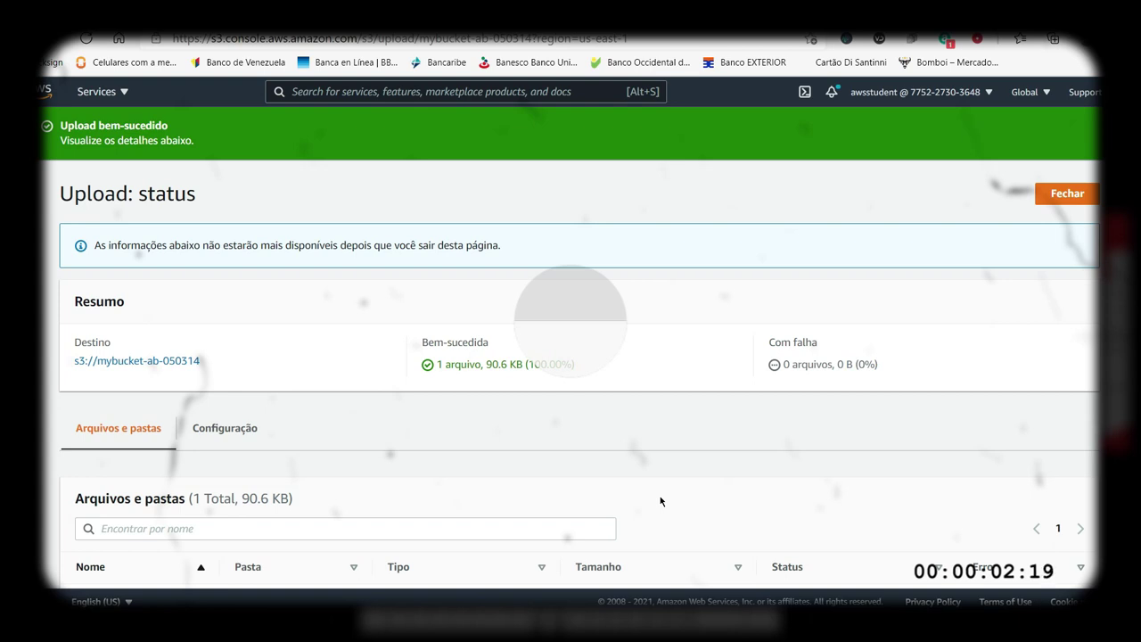
{"action": "left_click", "coordinate": [1067, 194]}
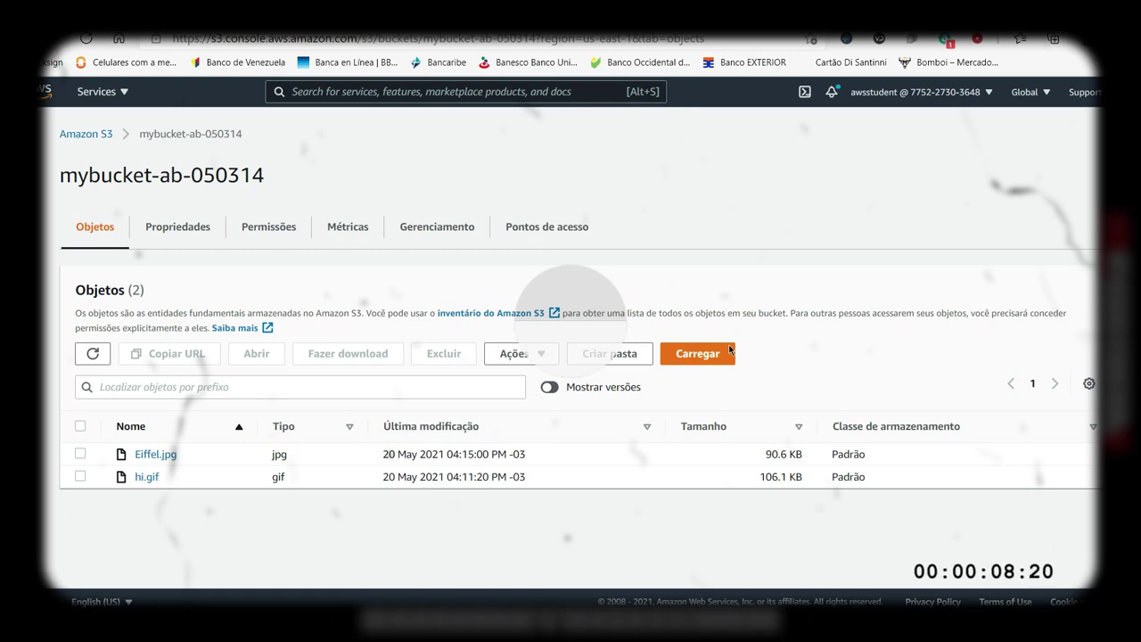
Step: Copy the object URL of Eiffel.jpg, load it in a new browser tab to test public access, and return to the console
{"action": "left_click", "coordinate": [158, 459]}
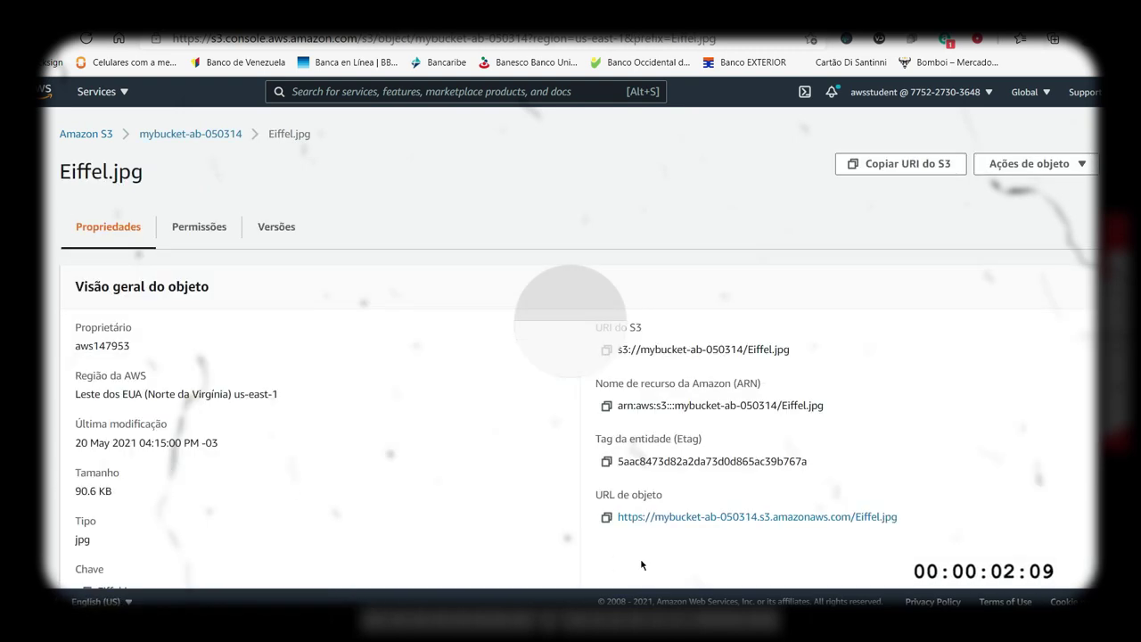
{"action": "left_click", "coordinate": [606, 517]}
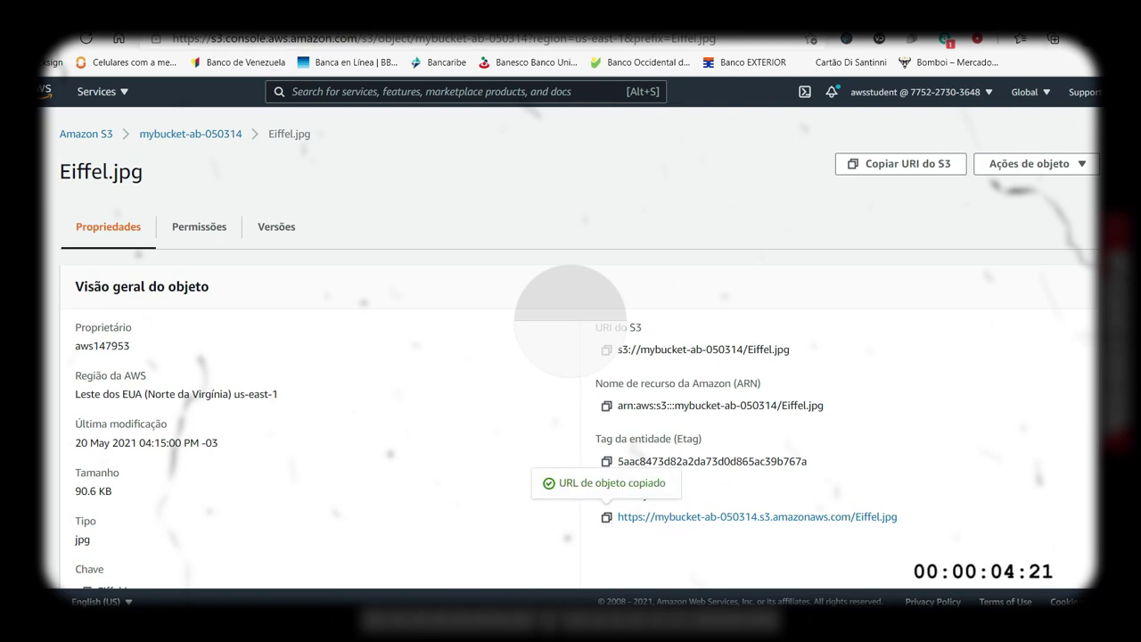
{"action": "key", "text": "ctrl+t"}
{"action": "right_click", "coordinate": [287, 41]}
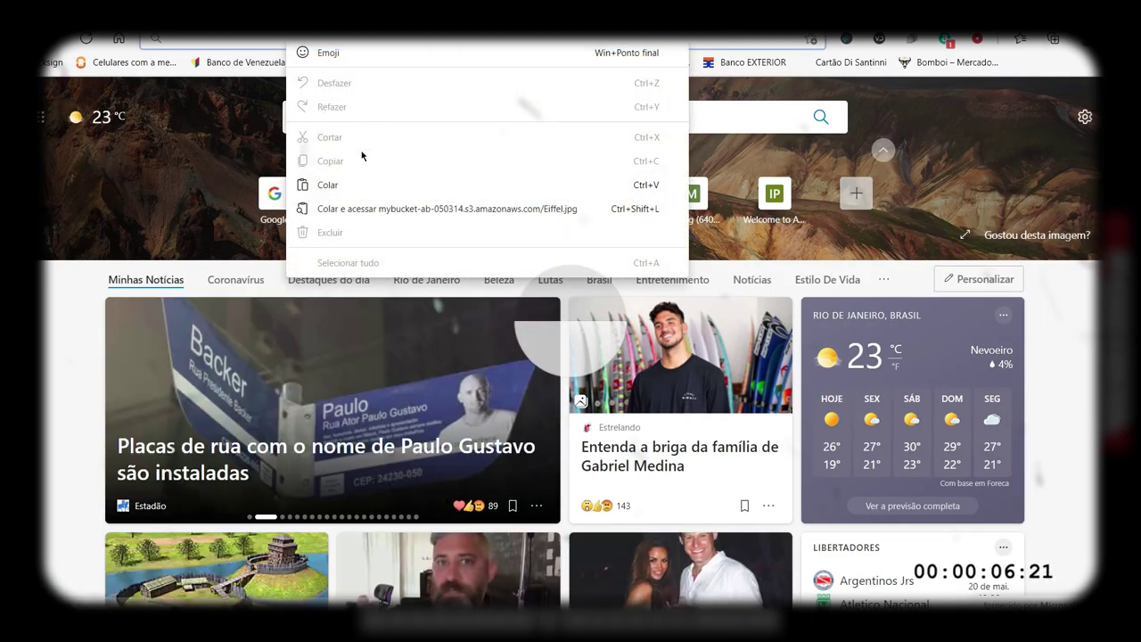
{"action": "left_click", "coordinate": [356, 138]}
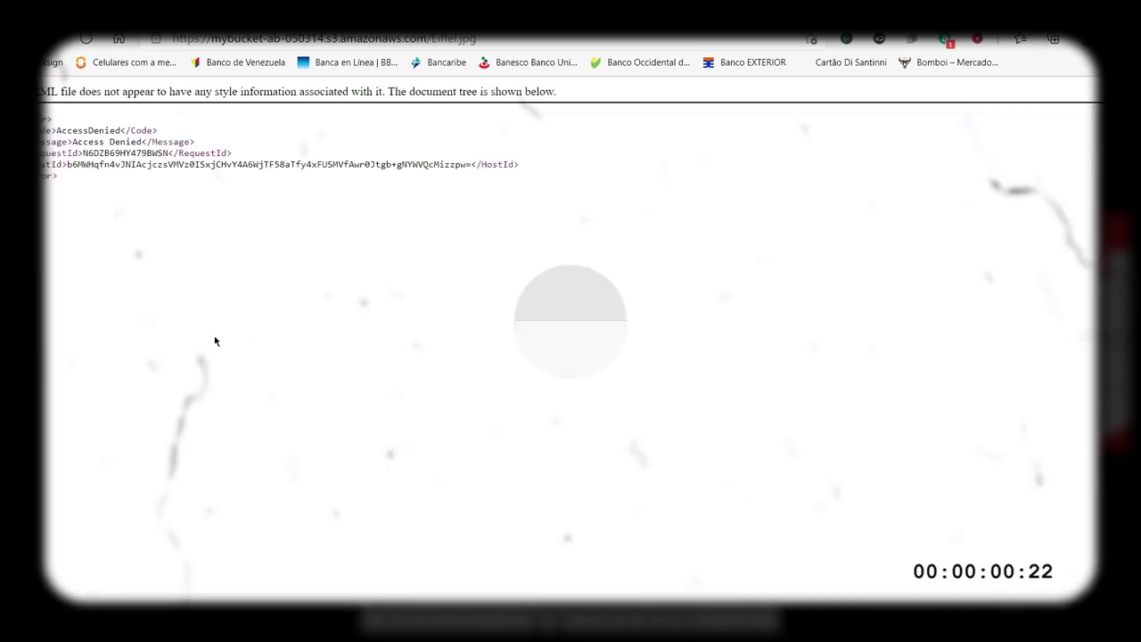
{"action": "left_click", "coordinate": [174, 14]}
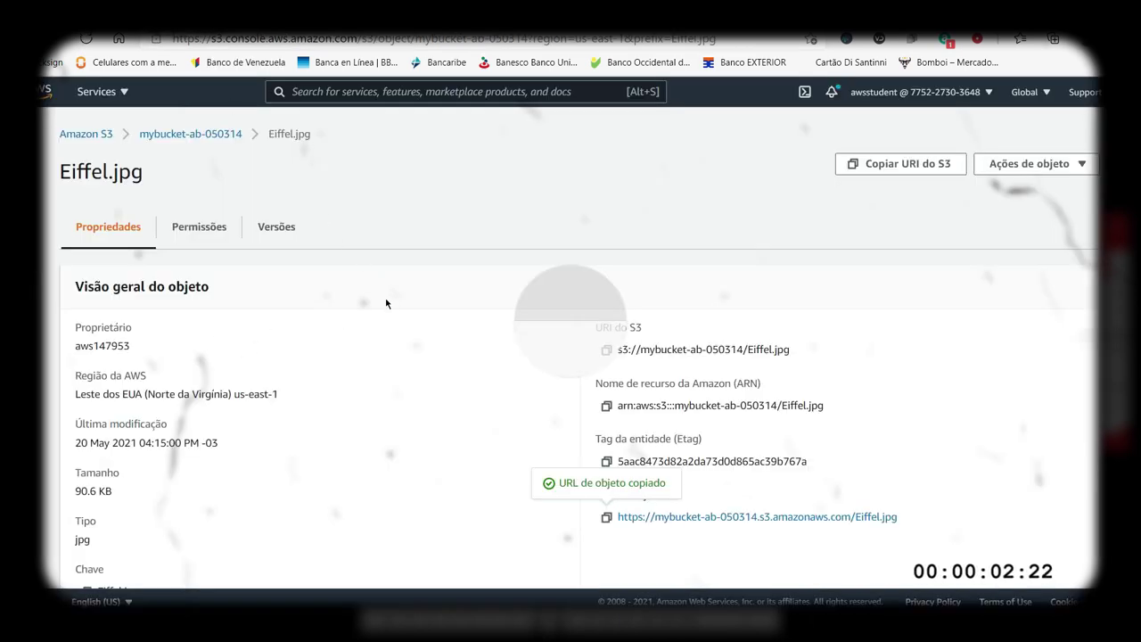
Step: Open the bucket policy of mybucket-ab-050314 for editing from its permissions and copy the bucket ARN
{"action": "scroll", "coordinate": [386, 304], "scroll_direction": "down", "scroll_amount": 1}
{"action": "scroll", "coordinate": [382, 292], "scroll_direction": "up", "scroll_amount": 1}
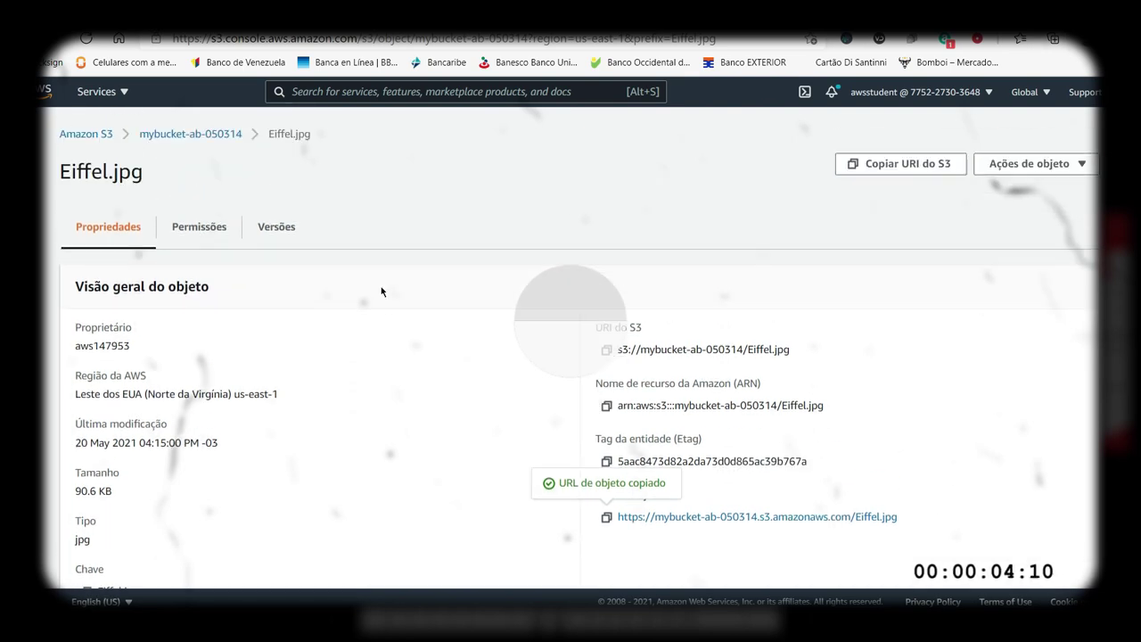
{"action": "left_click", "coordinate": [203, 135]}
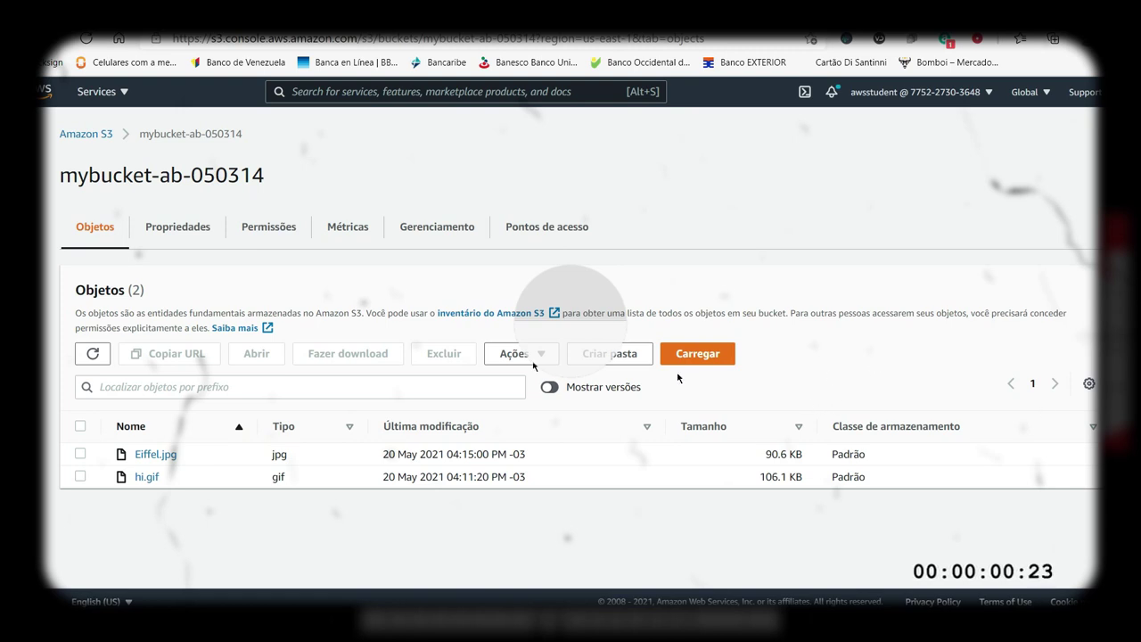
{"action": "left_click", "coordinate": [266, 228]}
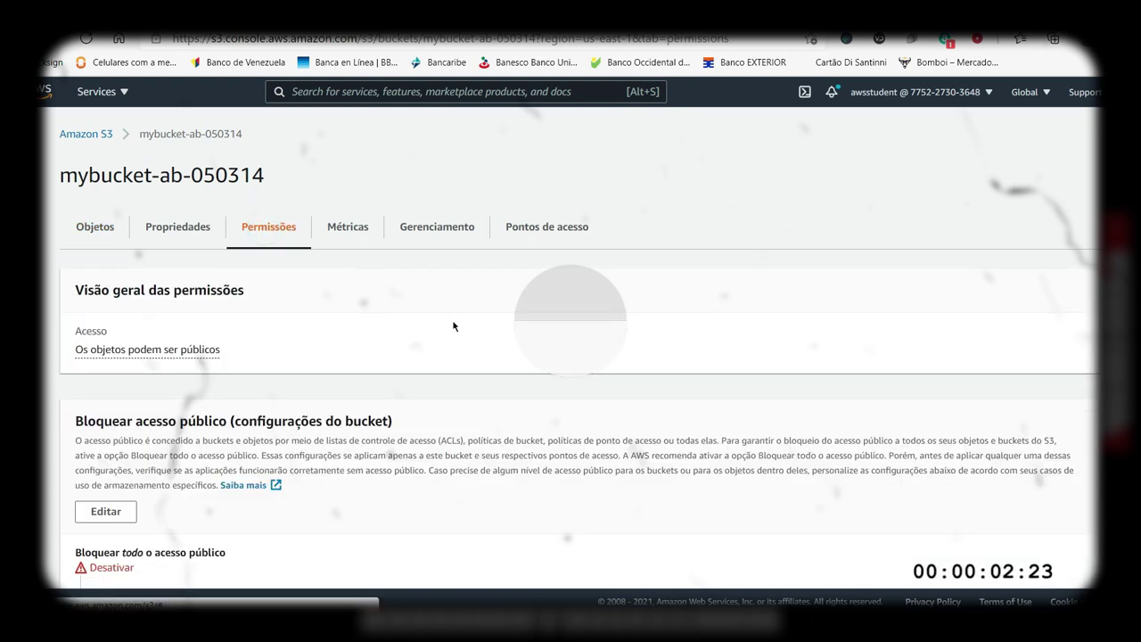
{"action": "scroll", "coordinate": [514, 354], "scroll_direction": "down", "scroll_amount": 5}
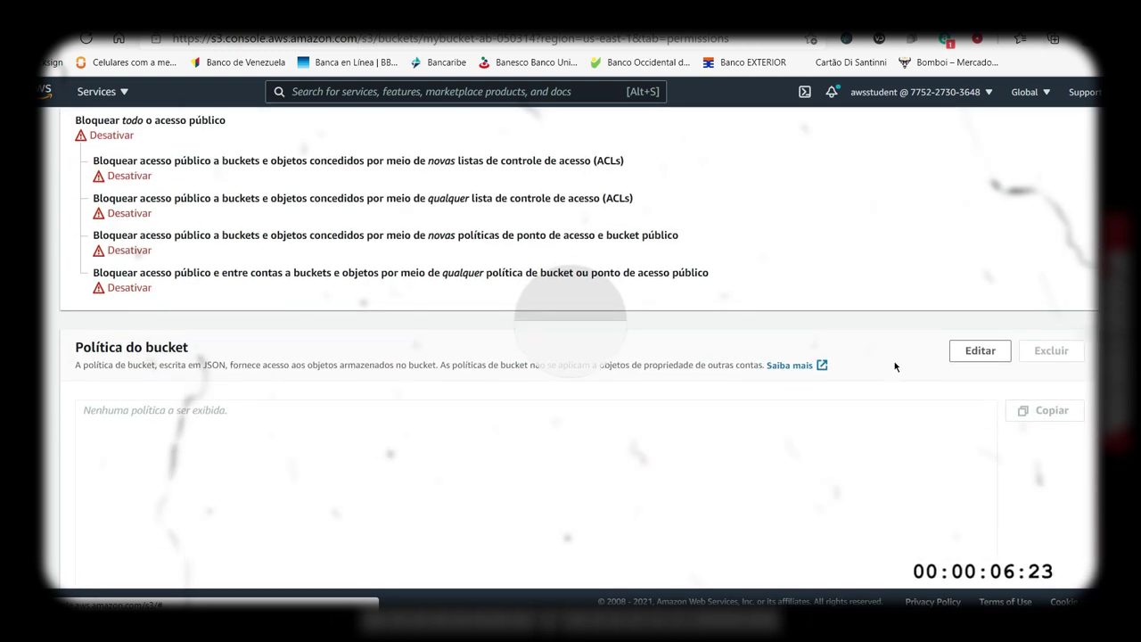
{"action": "left_click", "coordinate": [978, 351]}
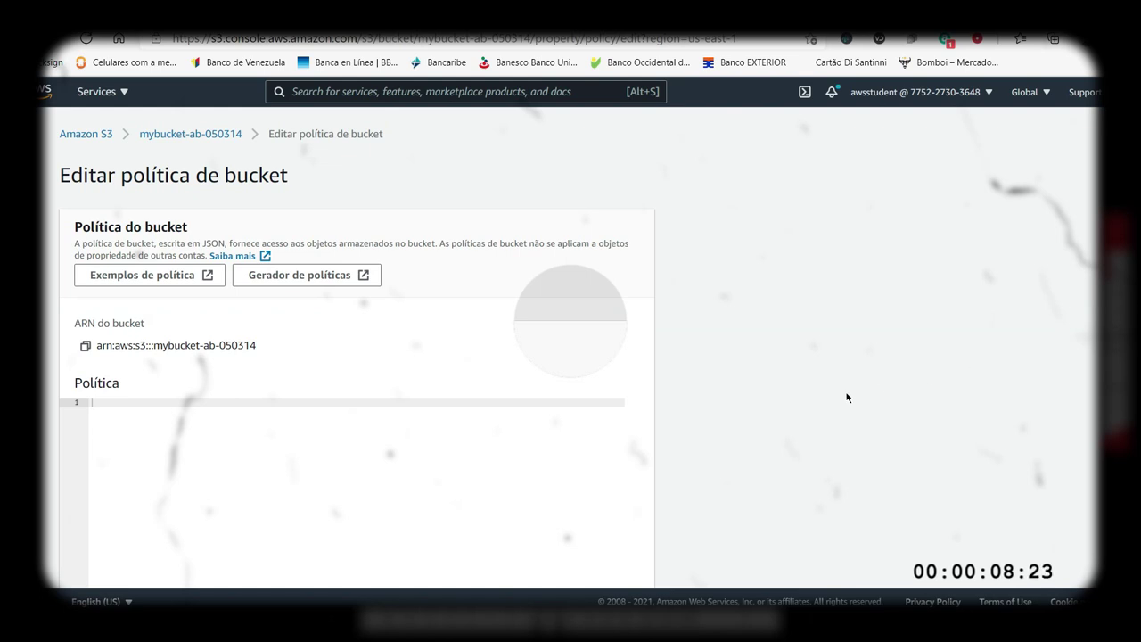
{"action": "scroll", "coordinate": [680, 389], "scroll_direction": "down", "scroll_amount": 1}
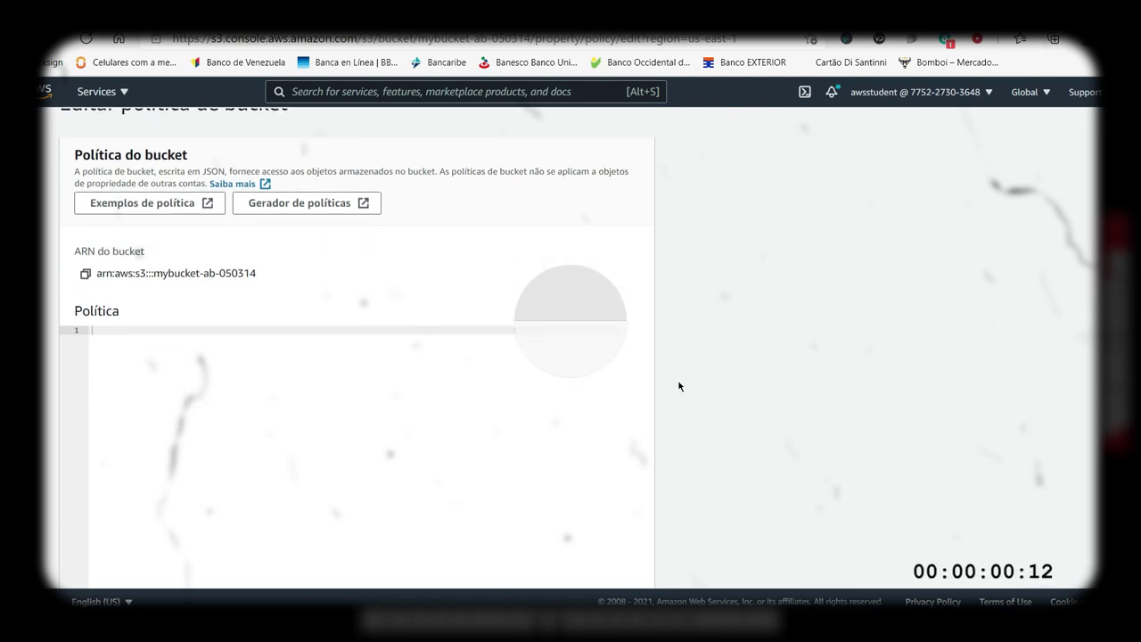
{"action": "left_click", "coordinate": [87, 275]}
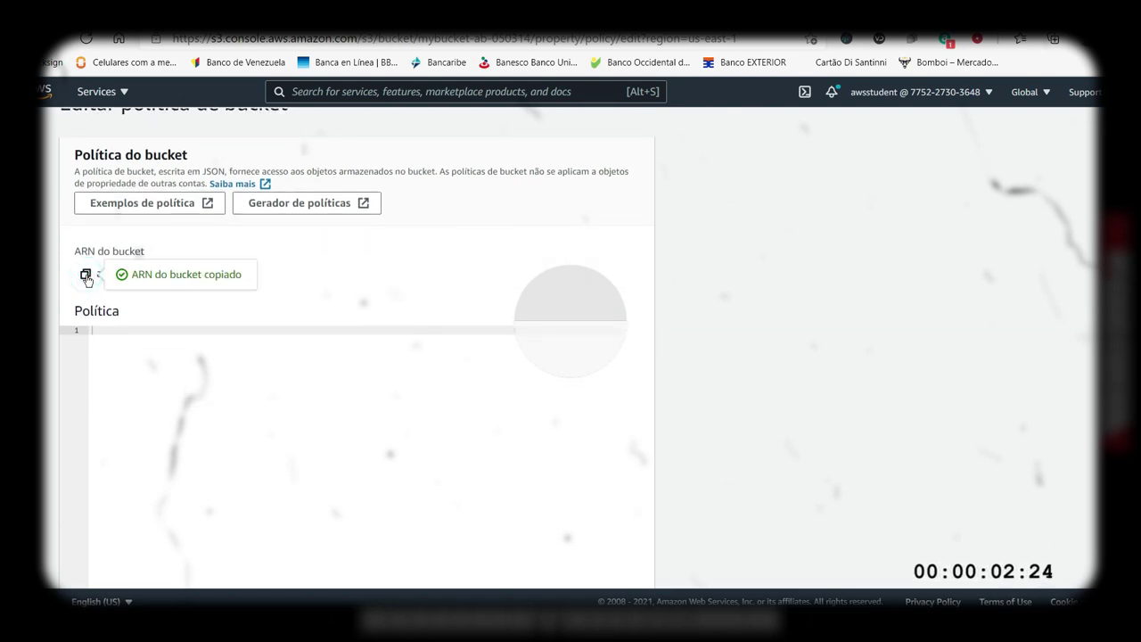
Step: Open the AWS Policy Generator, choose S3 Bucket Policy as the policy type, and set the principal to *
{"action": "left_click", "coordinate": [311, 203]}
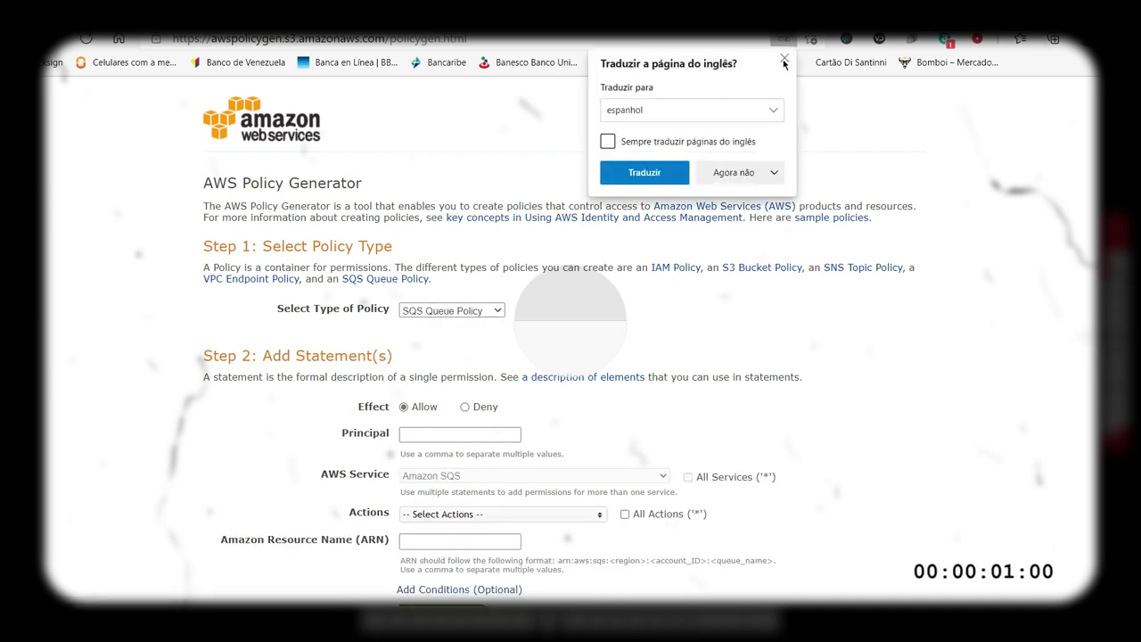
{"action": "left_click", "coordinate": [784, 61]}
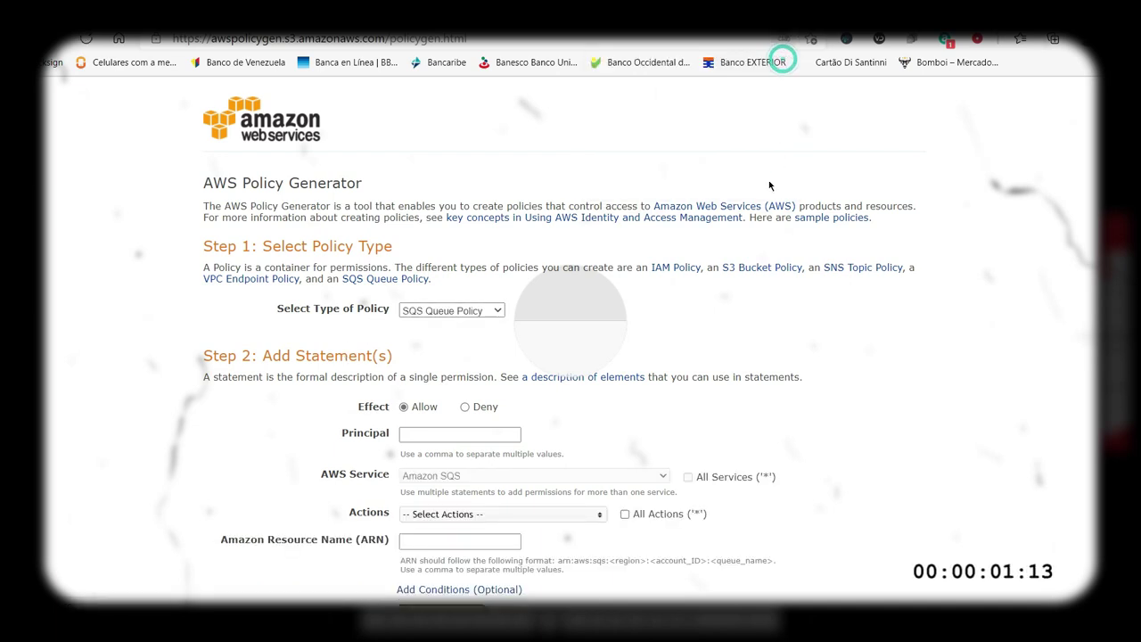
{"action": "left_click", "coordinate": [499, 310]}
{"action": "left_click", "coordinate": [447, 336]}
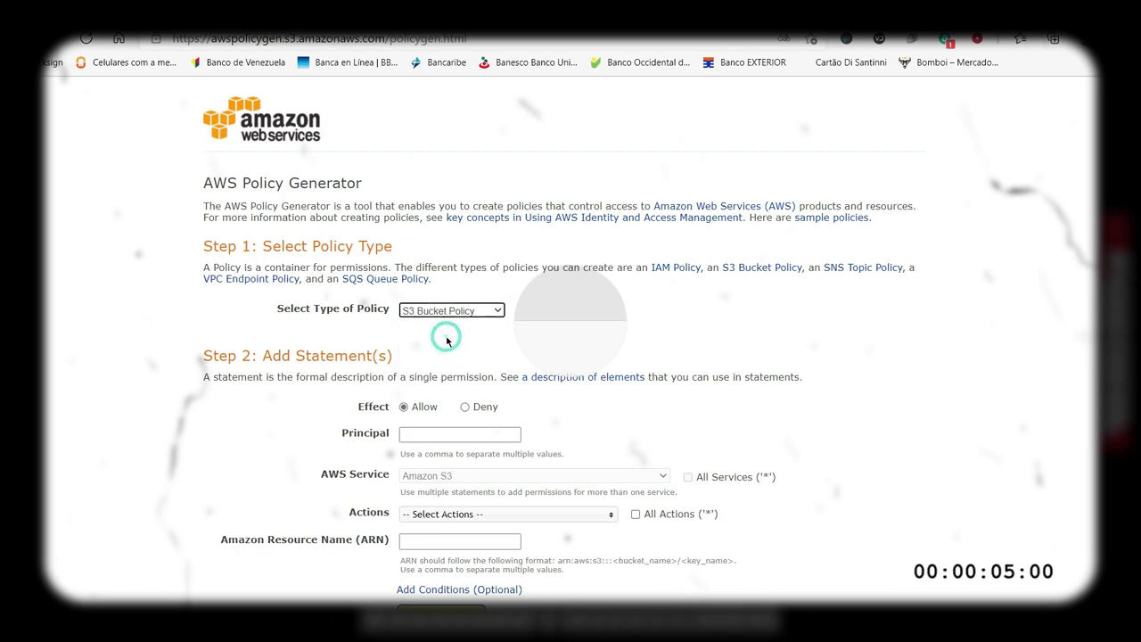
{"action": "left_click", "coordinate": [417, 433]}
{"action": "type", "text": "*"}
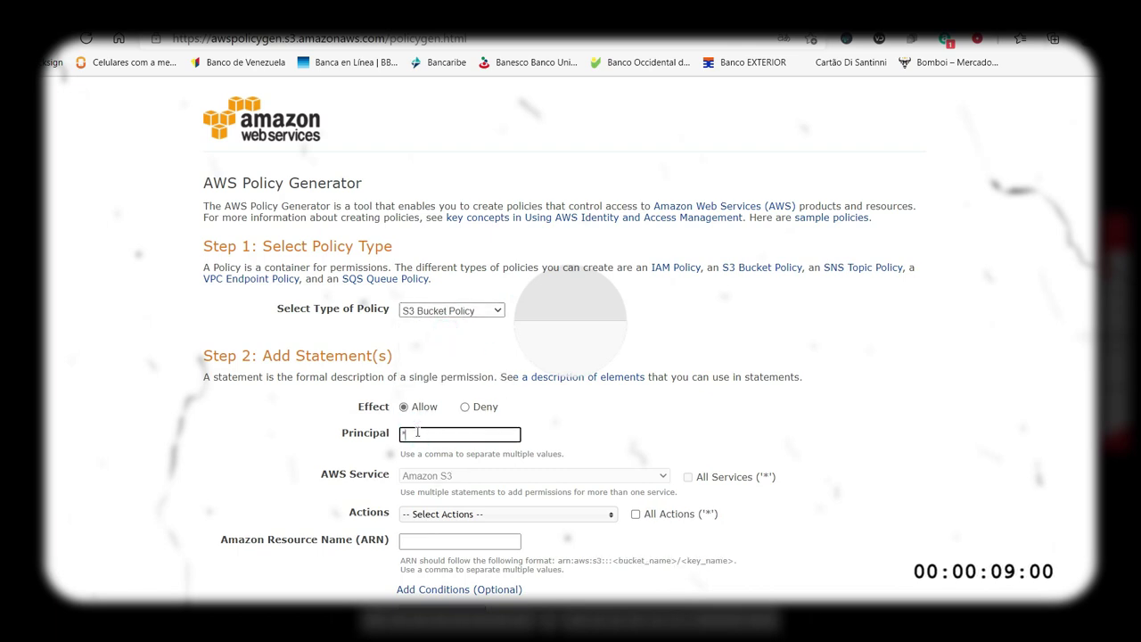
Step: Select the GetObject and GetObjectVersion actions for the policy statement
{"action": "scroll", "coordinate": [529, 448], "scroll_direction": "down", "scroll_amount": 2}
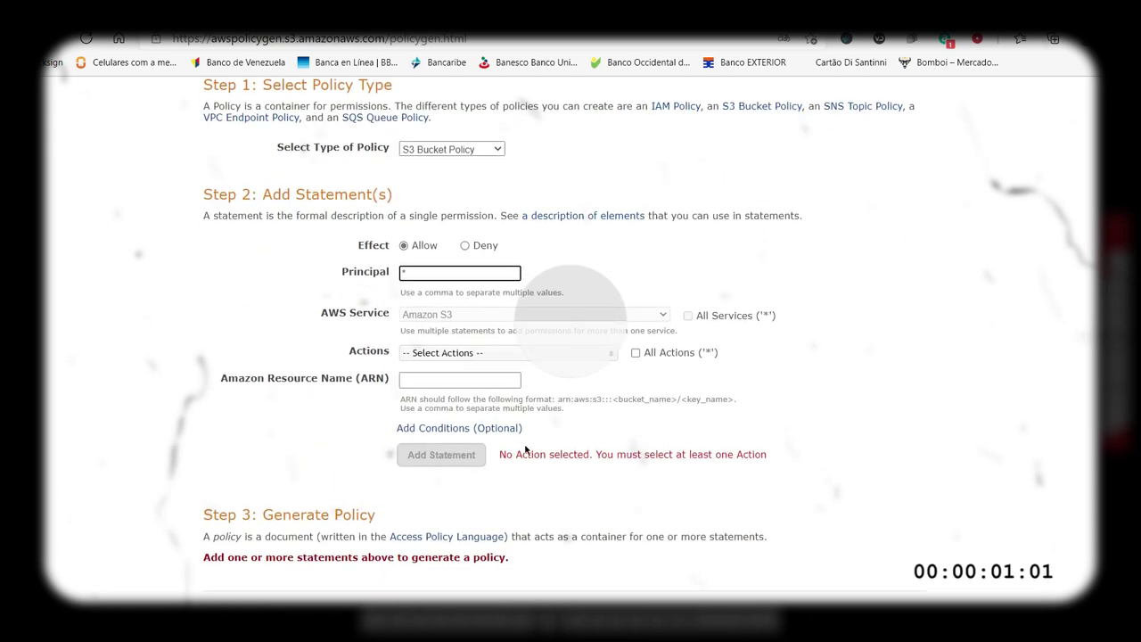
{"action": "left_click", "coordinate": [614, 357]}
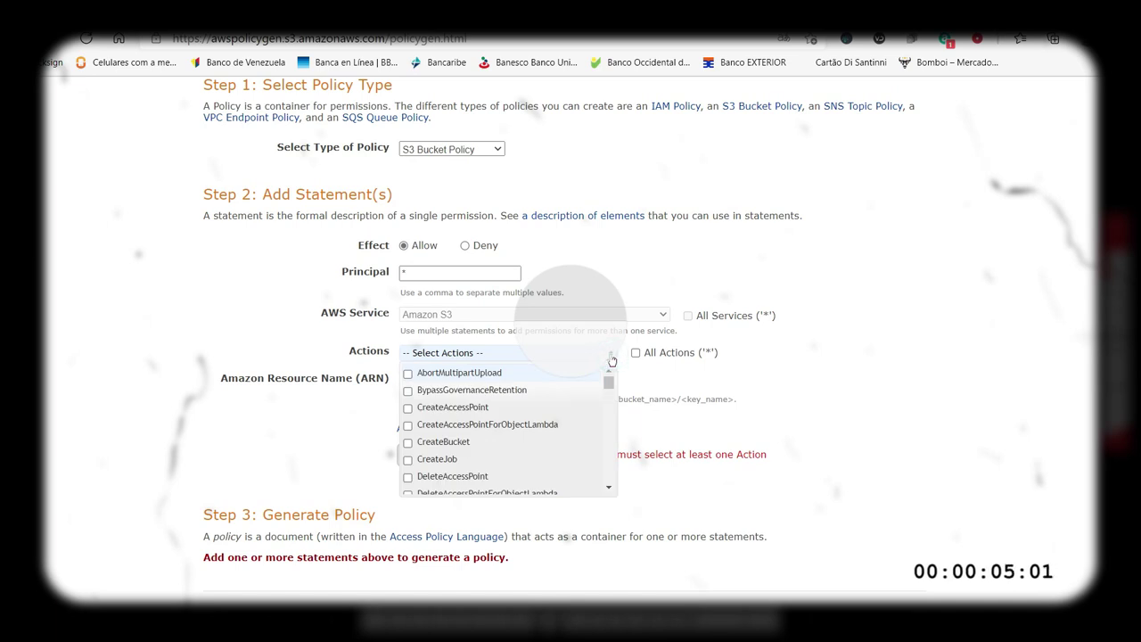
{"action": "scroll", "coordinate": [535, 419], "scroll_direction": "down", "scroll_amount": 3}
{"action": "scroll", "coordinate": [504, 444], "scroll_direction": "down", "scroll_amount": 10}
{"action": "scroll", "coordinate": [505, 443], "scroll_direction": "down", "scroll_amount": 4}
{"action": "scroll", "coordinate": [502, 442], "scroll_direction": "down", "scroll_amount": 5}
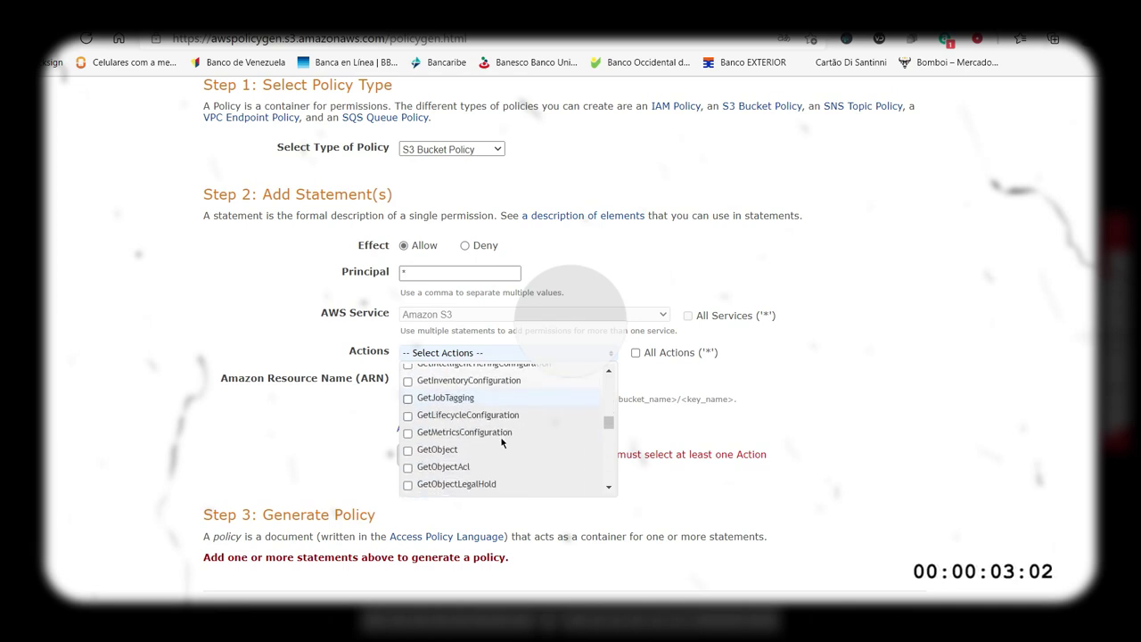
{"action": "left_click", "coordinate": [407, 450]}
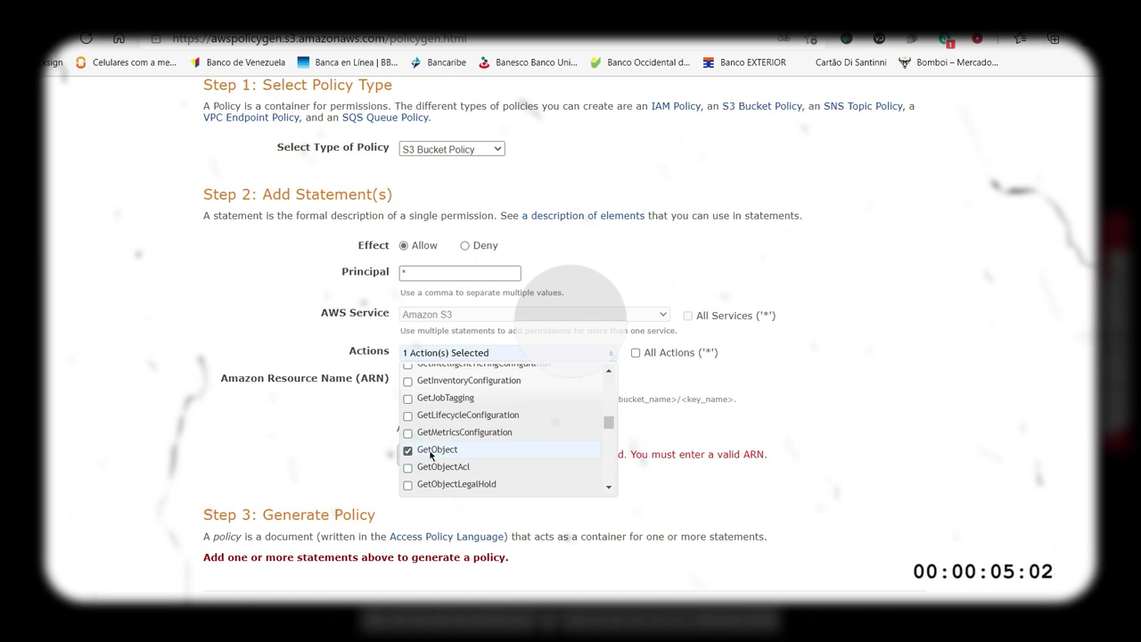
{"action": "scroll", "coordinate": [482, 448], "scroll_direction": "down", "scroll_amount": 3}
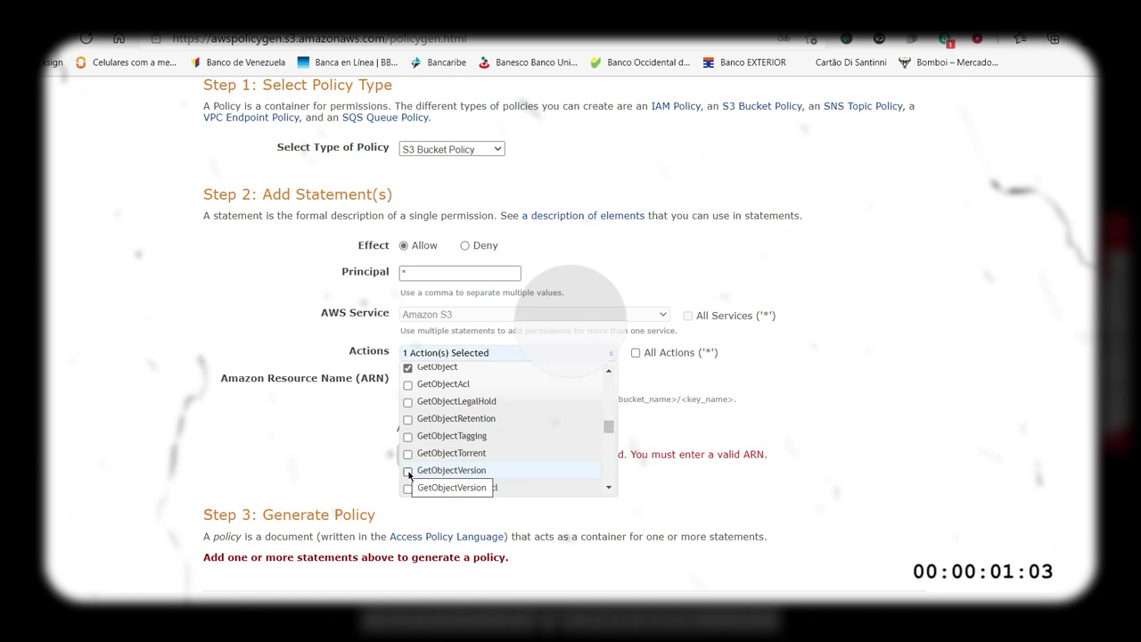
{"action": "left_click", "coordinate": [408, 471]}
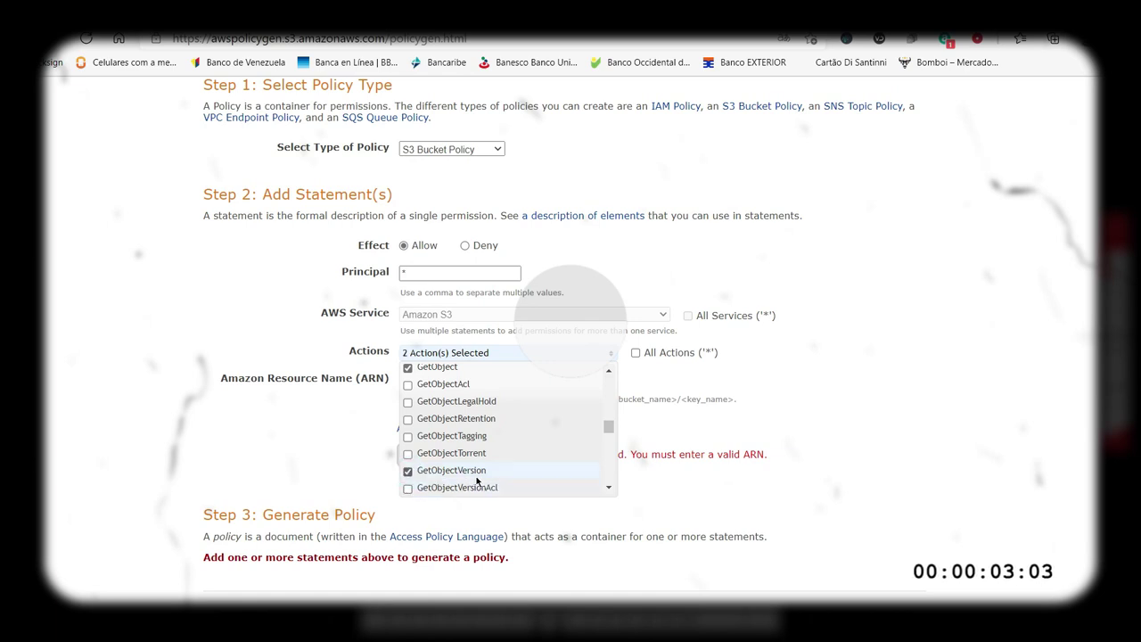
{"action": "scroll", "coordinate": [491, 470], "scroll_direction": "down", "scroll_amount": 1}
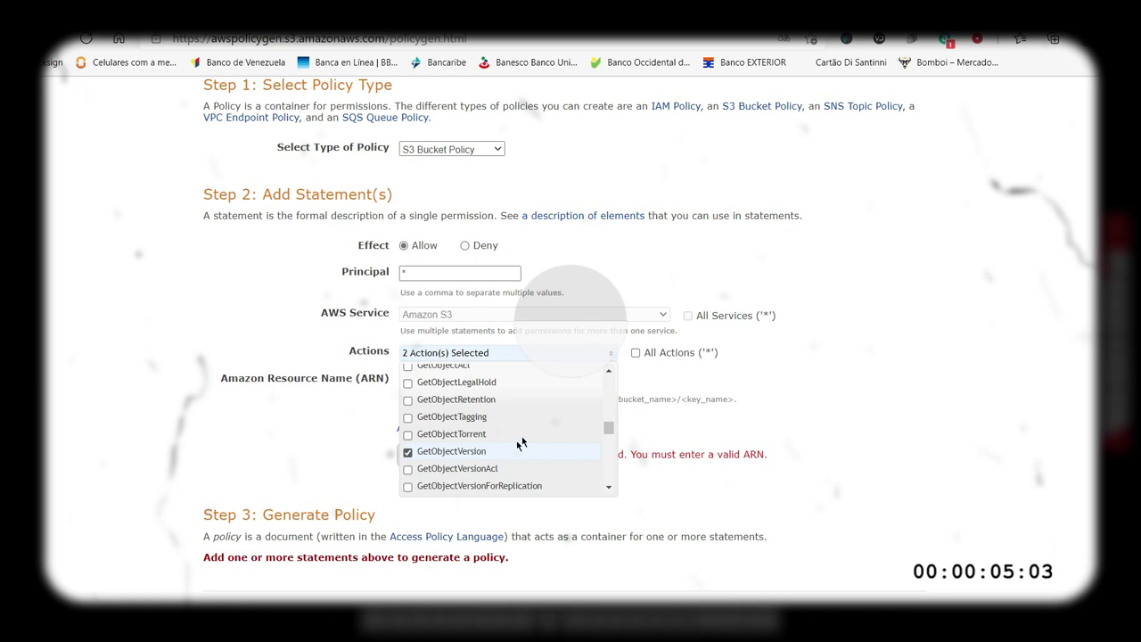
{"action": "scroll", "coordinate": [526, 430], "scroll_direction": "up", "scroll_amount": 1}
{"action": "left_click", "coordinate": [777, 352]}
Step: Enter the copied bucket ARN followed by /* as the resource name and add the statement to the policy
{"action": "left_click", "coordinate": [406, 384]}
{"action": "left_click", "coordinate": [408, 380]}
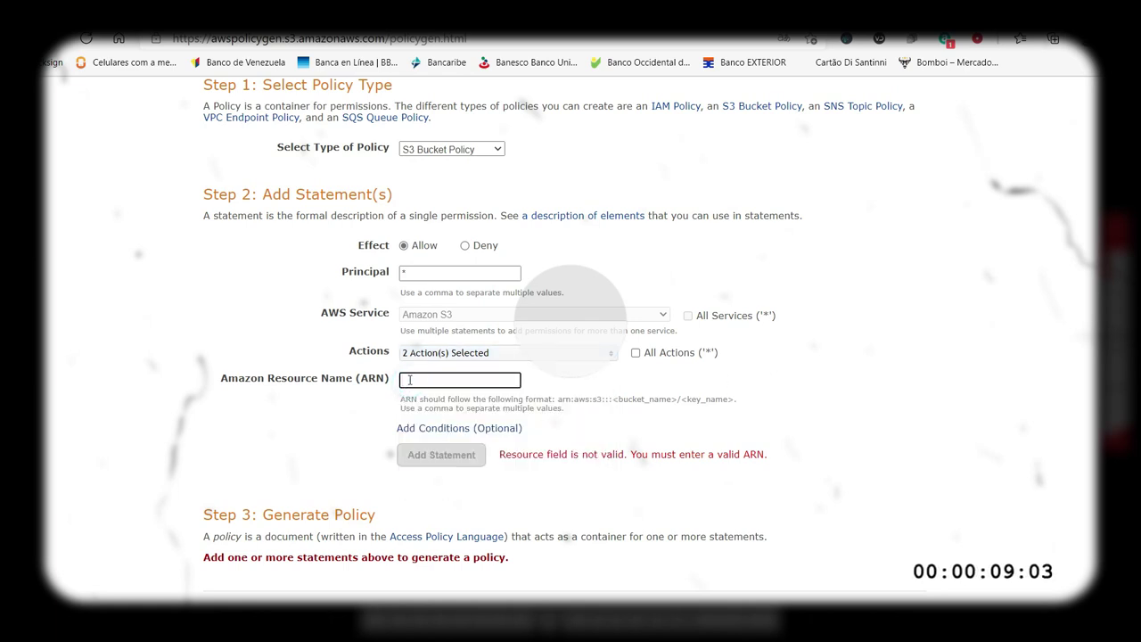
{"action": "key", "text": "ctrl+v"}
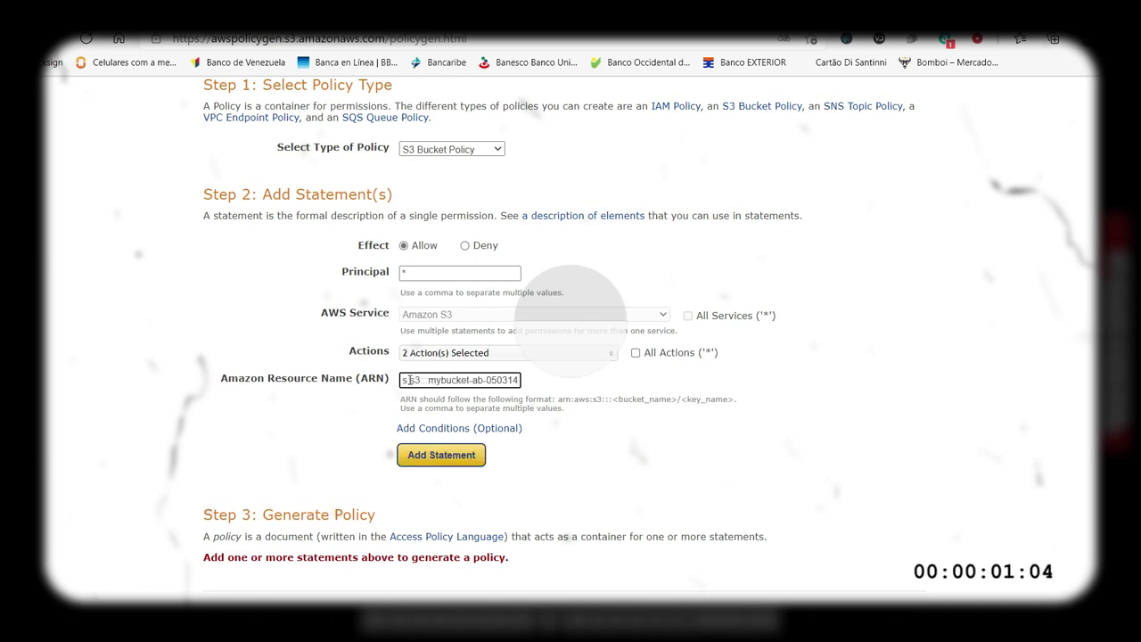
{"action": "type", "text": "/*"}
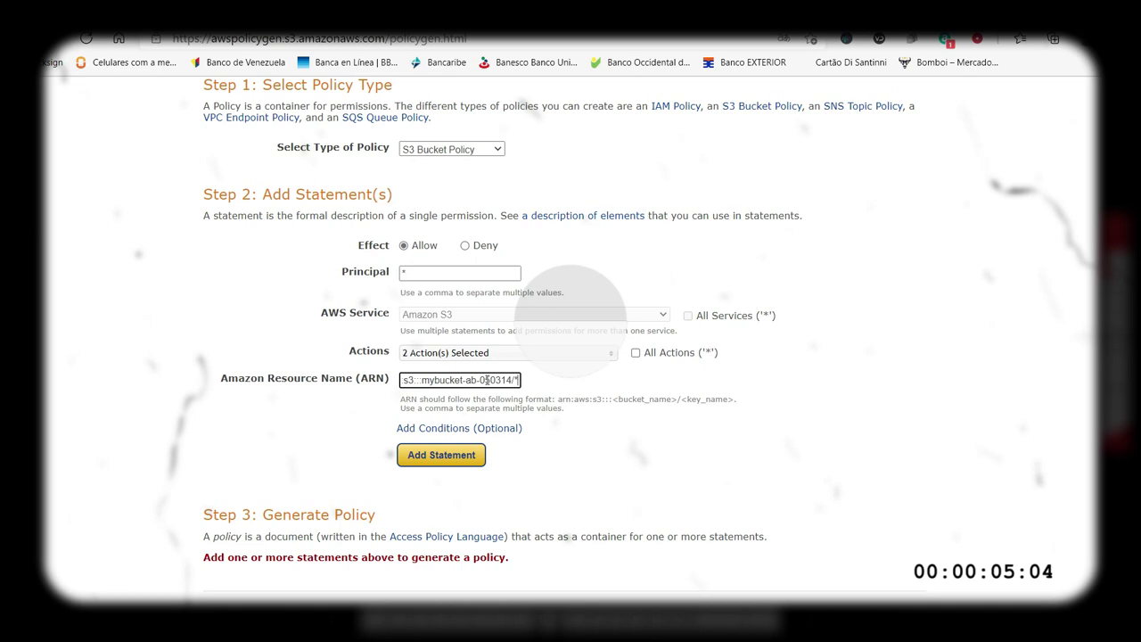
{"action": "left_click_drag", "start_coordinate": [510, 381], "coordinate": [524, 382]}
{"action": "left_click", "coordinate": [532, 384]}
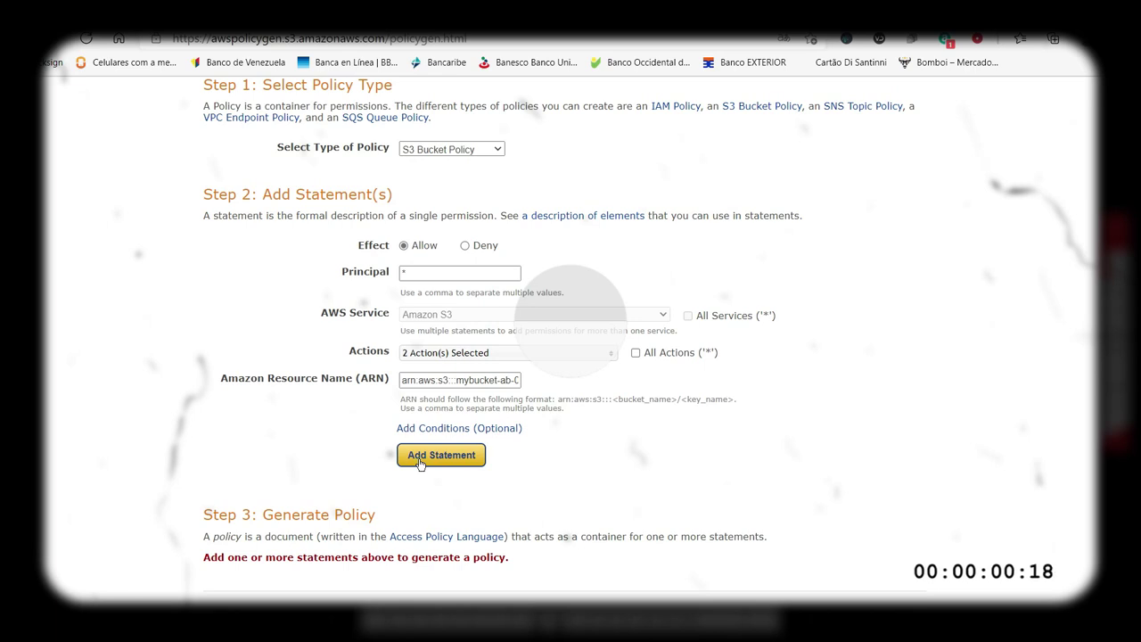
{"action": "left_click", "coordinate": [420, 457]}
{"action": "scroll", "coordinate": [418, 469], "scroll_direction": "down", "scroll_amount": 3}
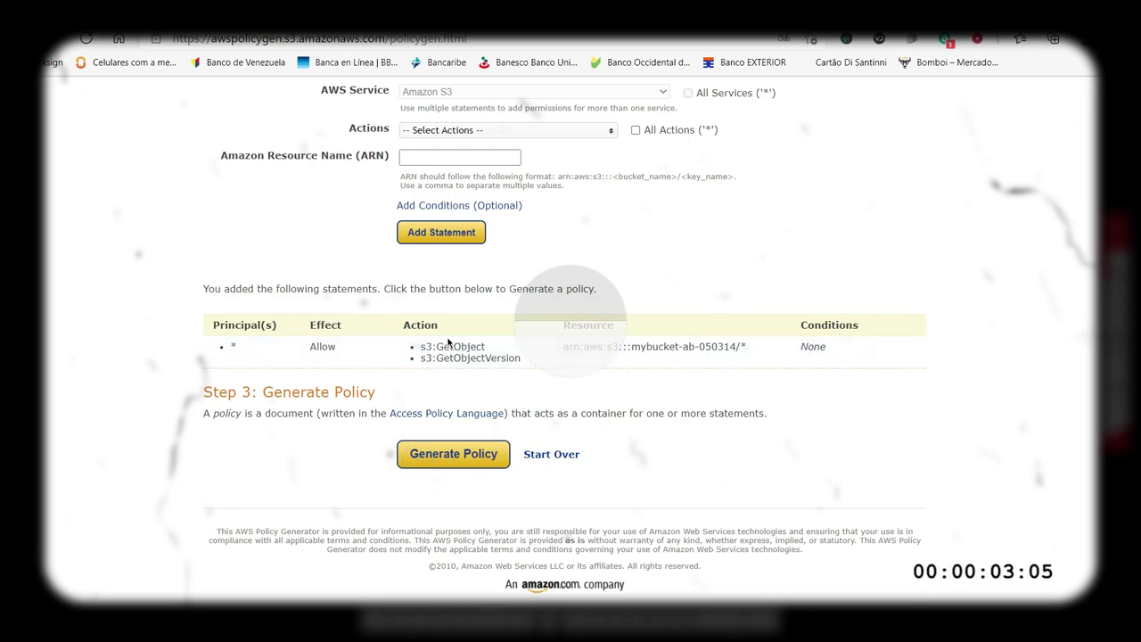
Step: Generate the policy, copy its entire JSON document, and close the document window
{"action": "left_click", "coordinate": [456, 456]}
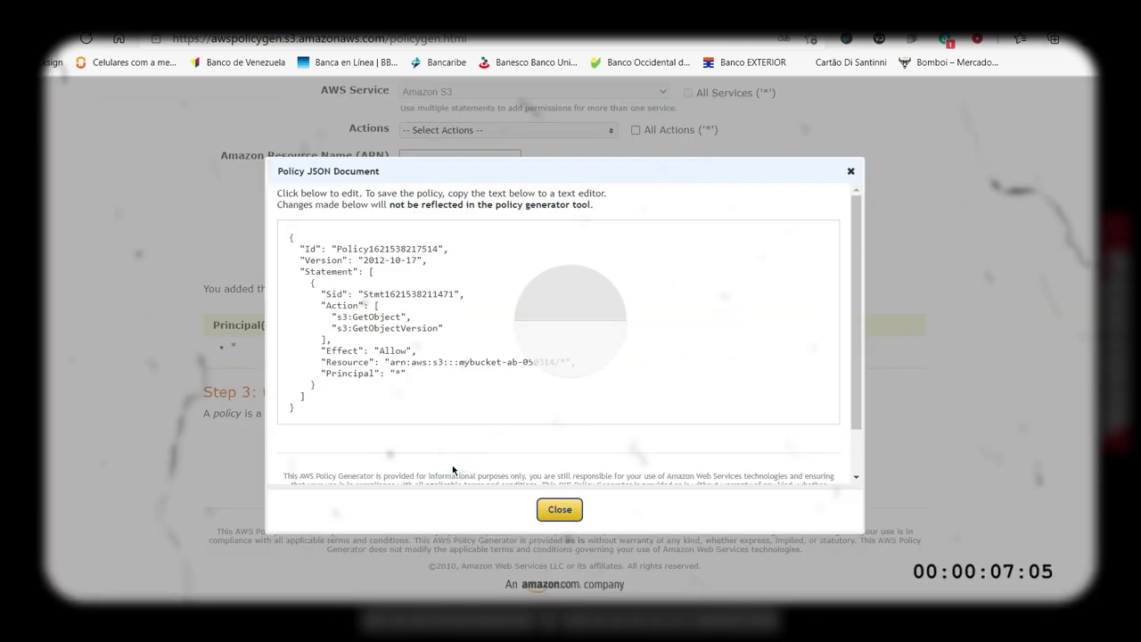
{"action": "left_click_drag", "start_coordinate": [287, 237], "coordinate": [351, 406]}
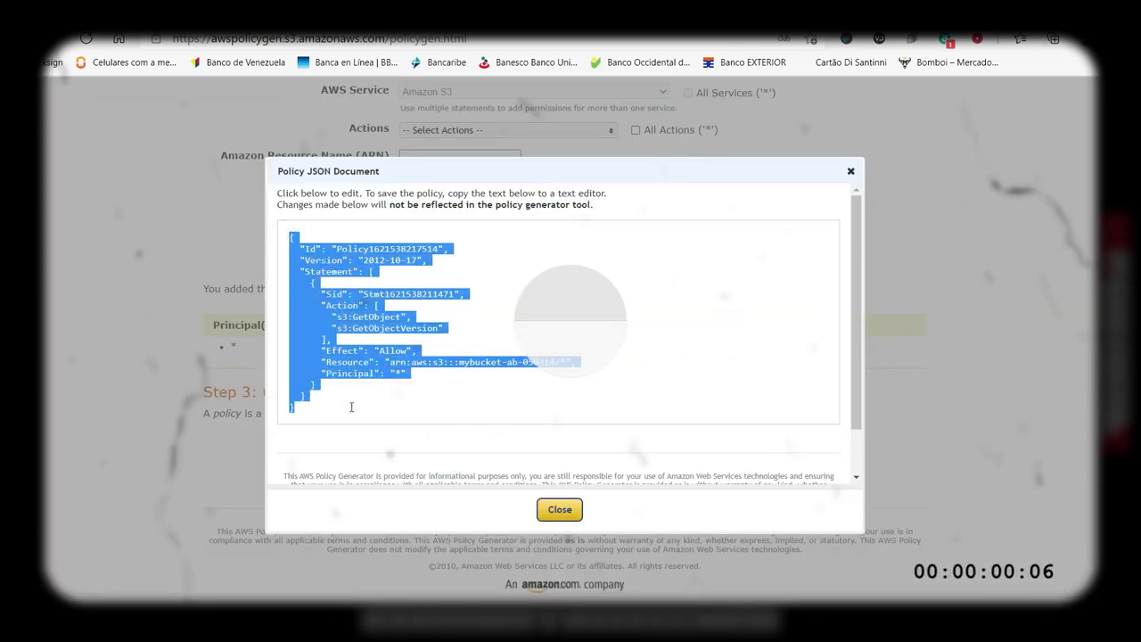
{"action": "right_click", "coordinate": [323, 344]}
{"action": "left_click", "coordinate": [367, 257]}
{"action": "left_click", "coordinate": [559, 510]}
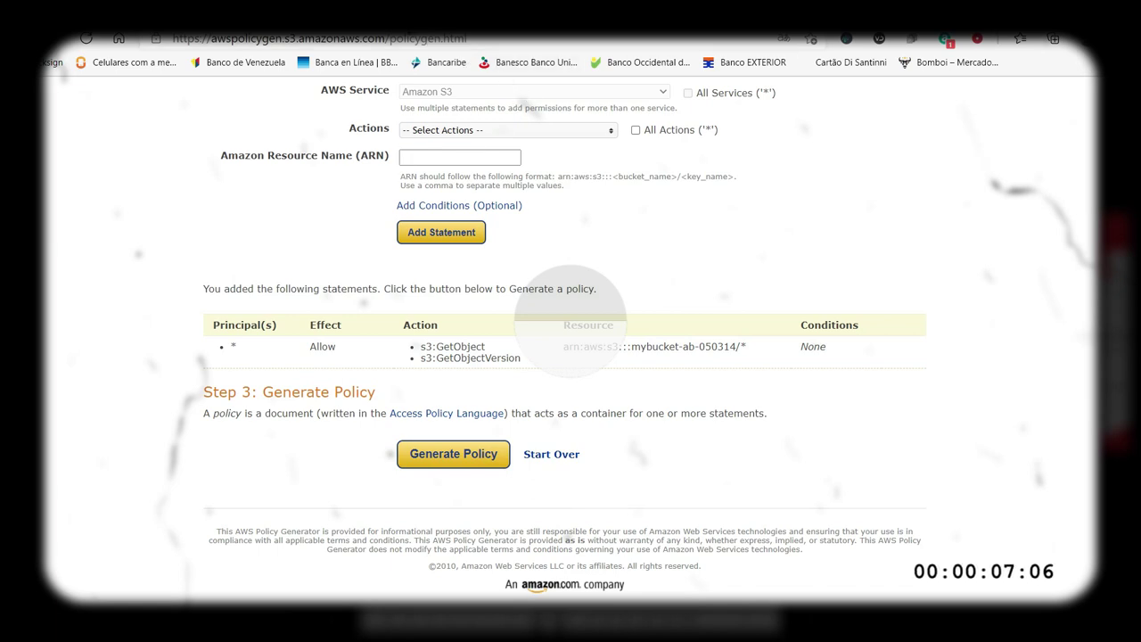
Step: Return to the S3 bucket policy editor, paste the generated JSON as the policy, and save the changes
{"action": "key", "text": "ctrl+shift+Tab"}
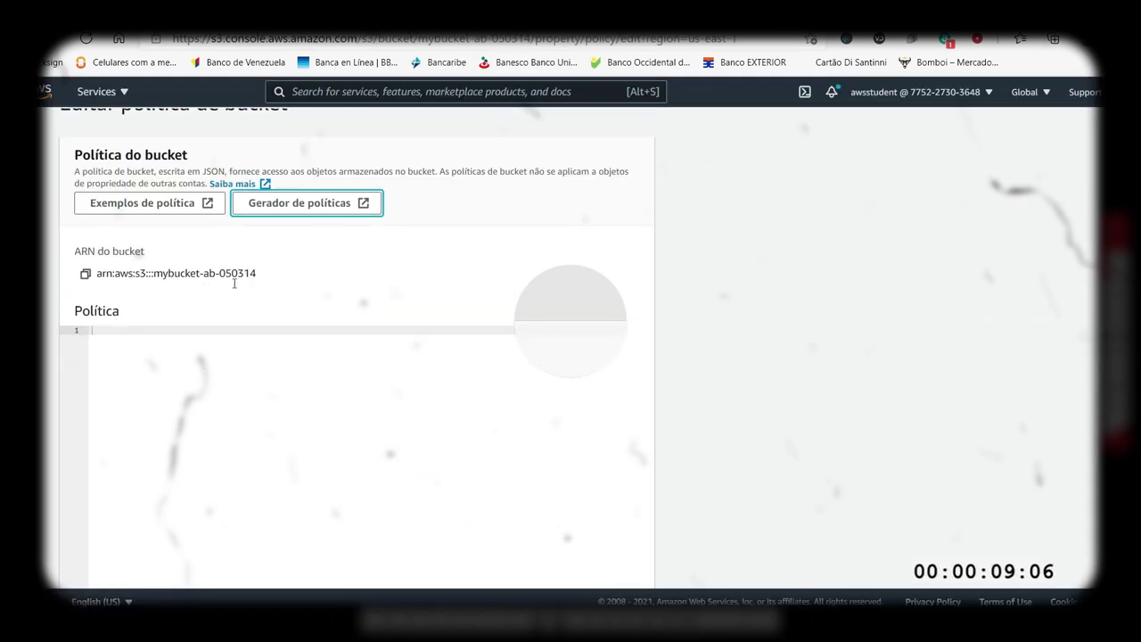
{"action": "left_click", "coordinate": [98, 331]}
{"action": "right_click", "coordinate": [97, 330]}
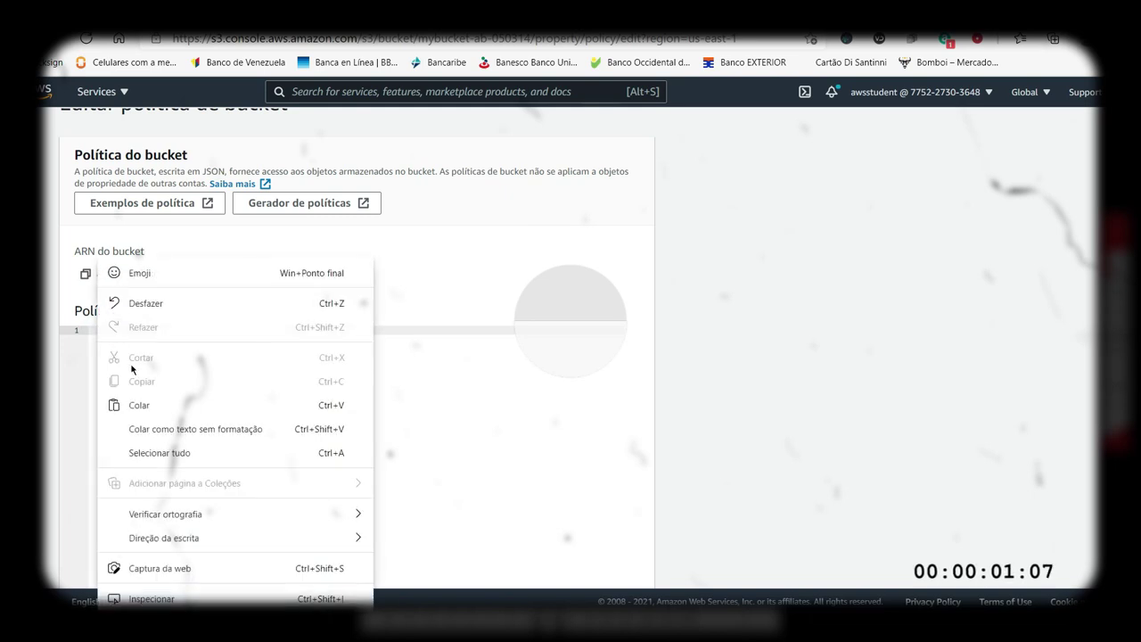
{"action": "left_click", "coordinate": [140, 406]}
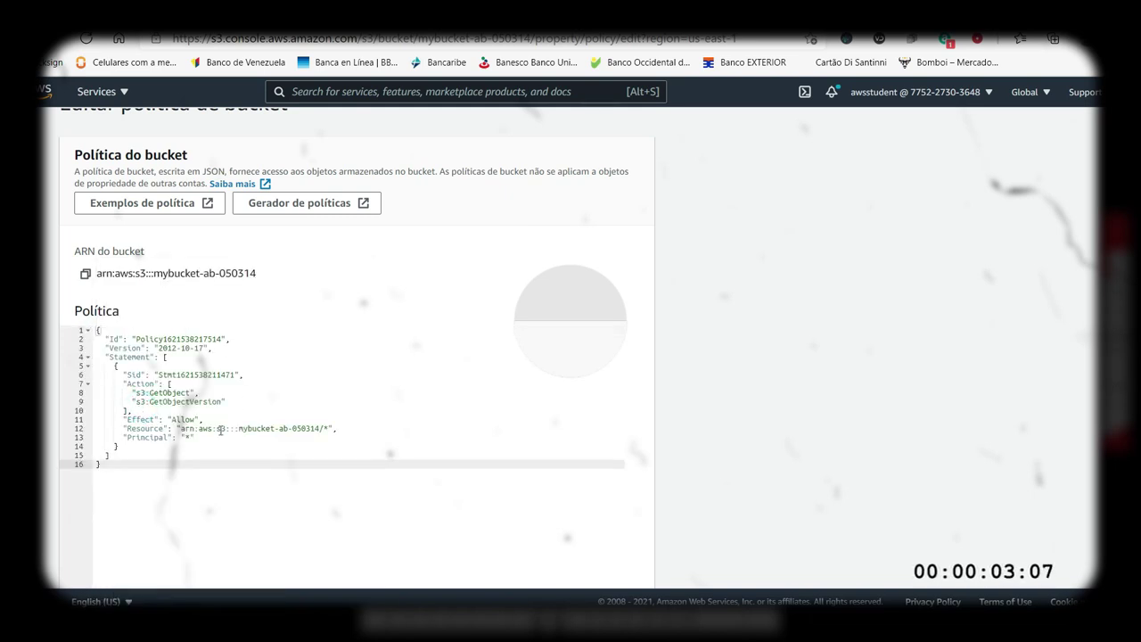
{"action": "scroll", "coordinate": [691, 458], "scroll_direction": "down", "scroll_amount": 4}
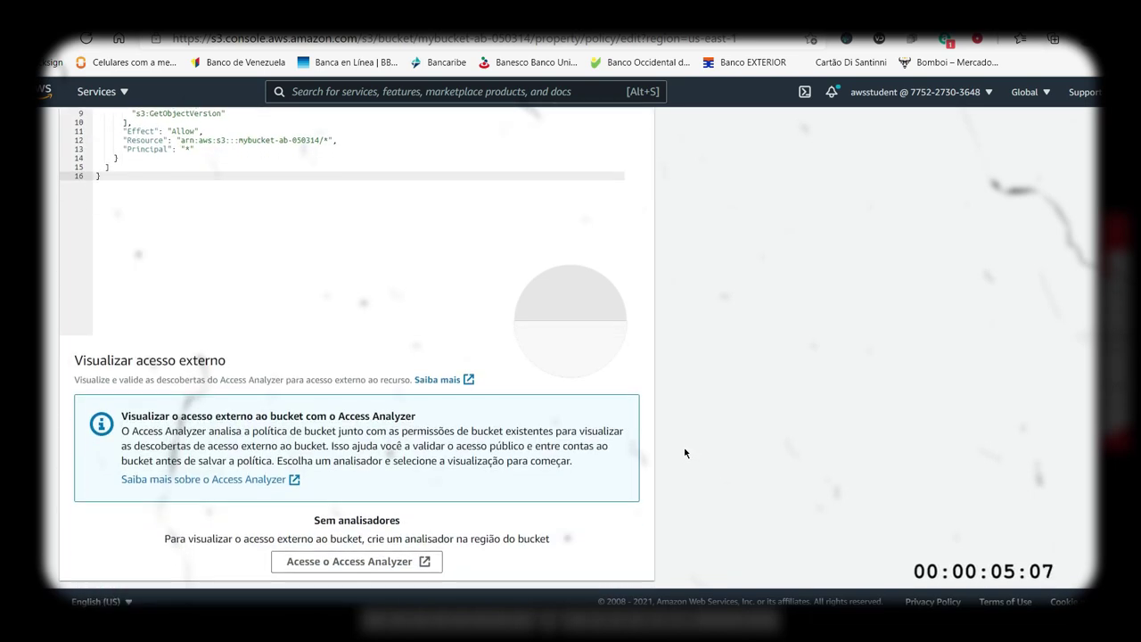
{"action": "left_click", "coordinate": [615, 564]}
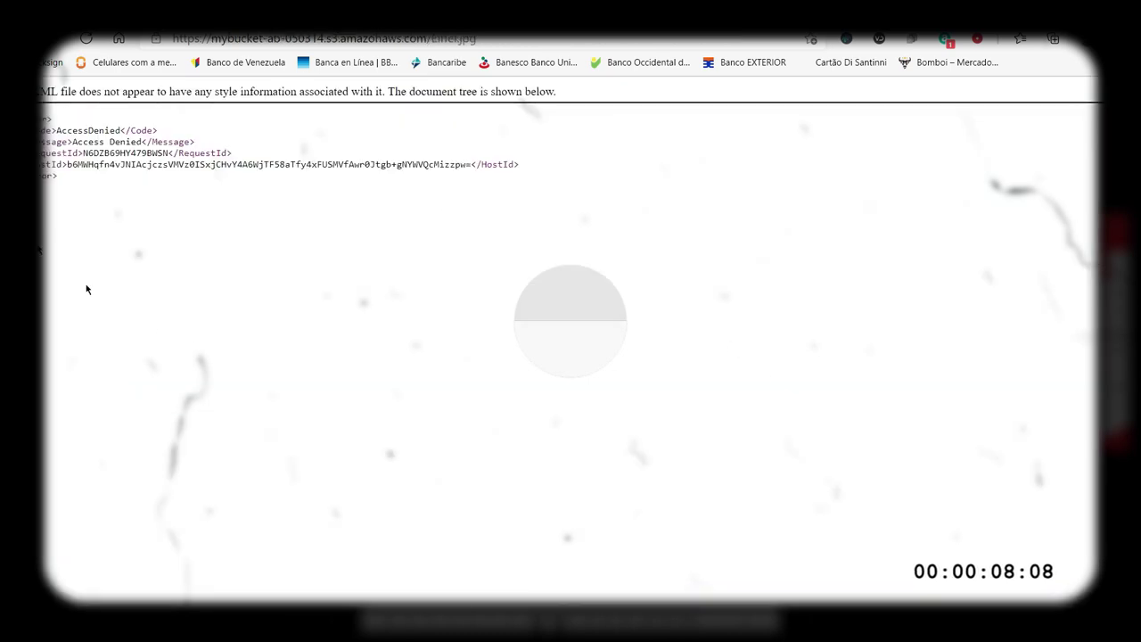
Step: Reload the Eiffel.jpg object URL to test public access, and reopen mybucket-ab-050314 from the console's bucket list
{"action": "left_click", "coordinate": [85, 38]}
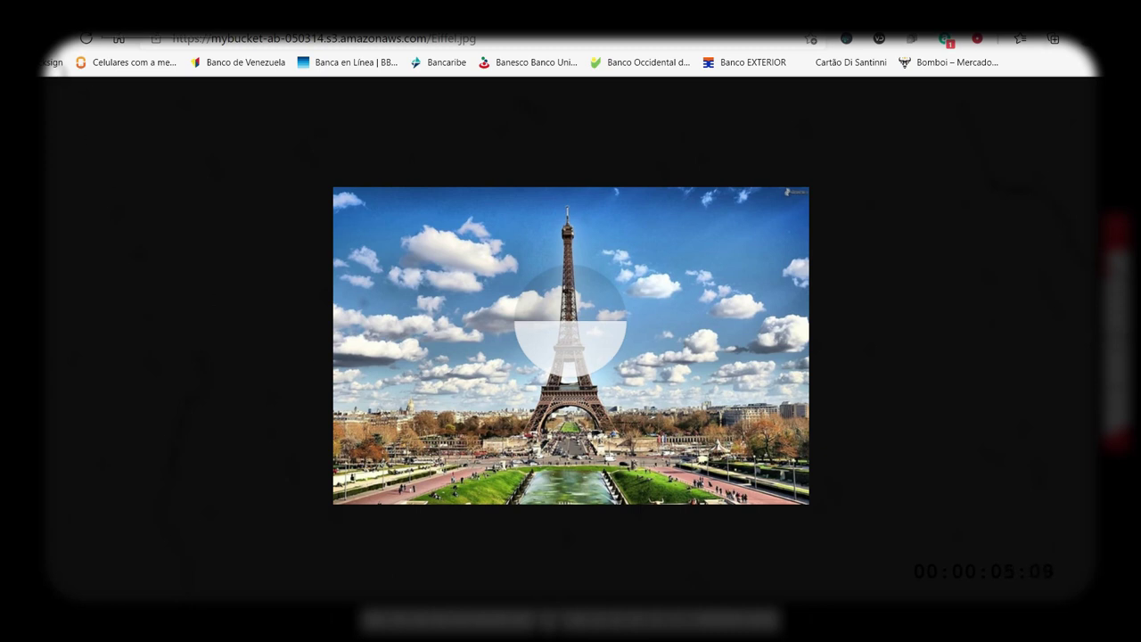
{"action": "left_click", "coordinate": [100, 14]}
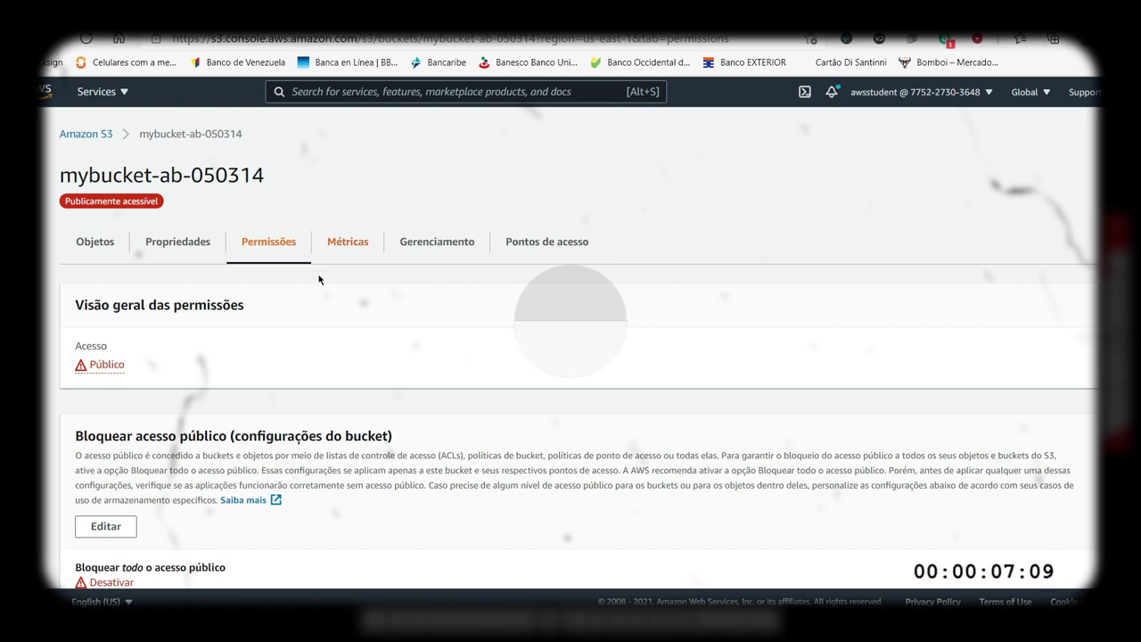
{"action": "left_click", "coordinate": [81, 134]}
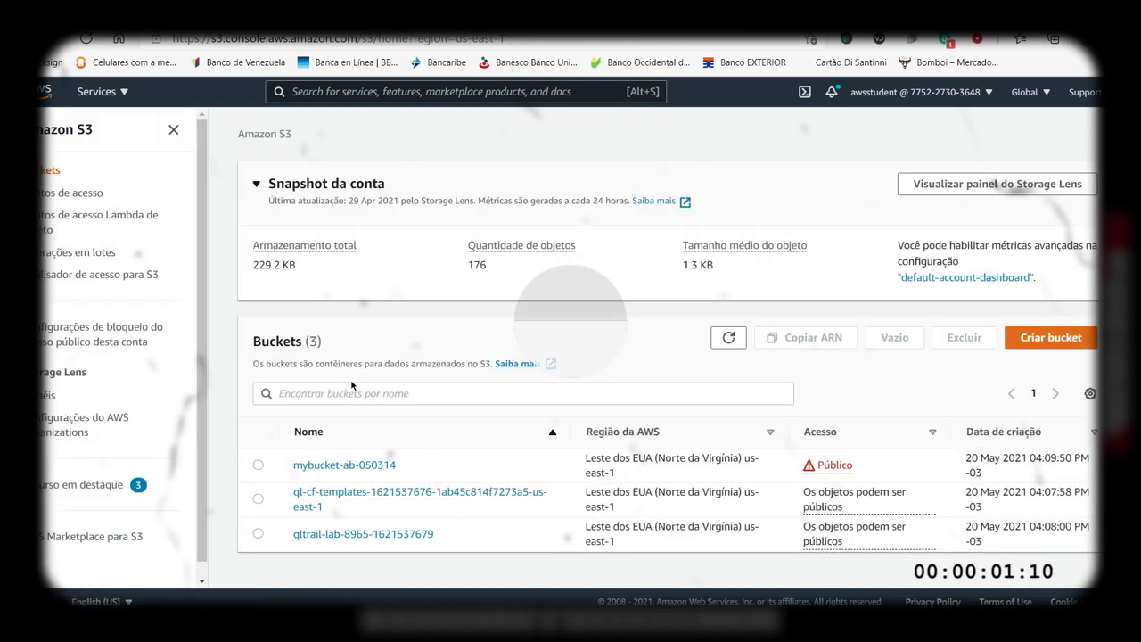
{"action": "left_click", "coordinate": [354, 467]}
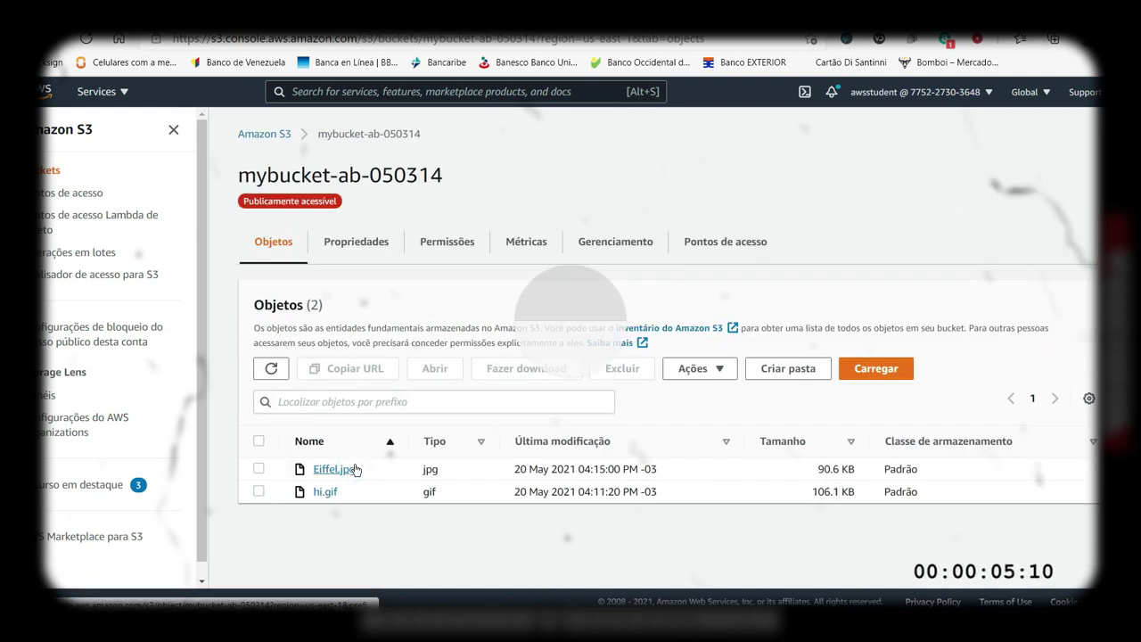
Step: Upload the replacement Eiffel.jpg file to mybucket-ab-050314 and close the upload status page
{"action": "left_click", "coordinate": [877, 371]}
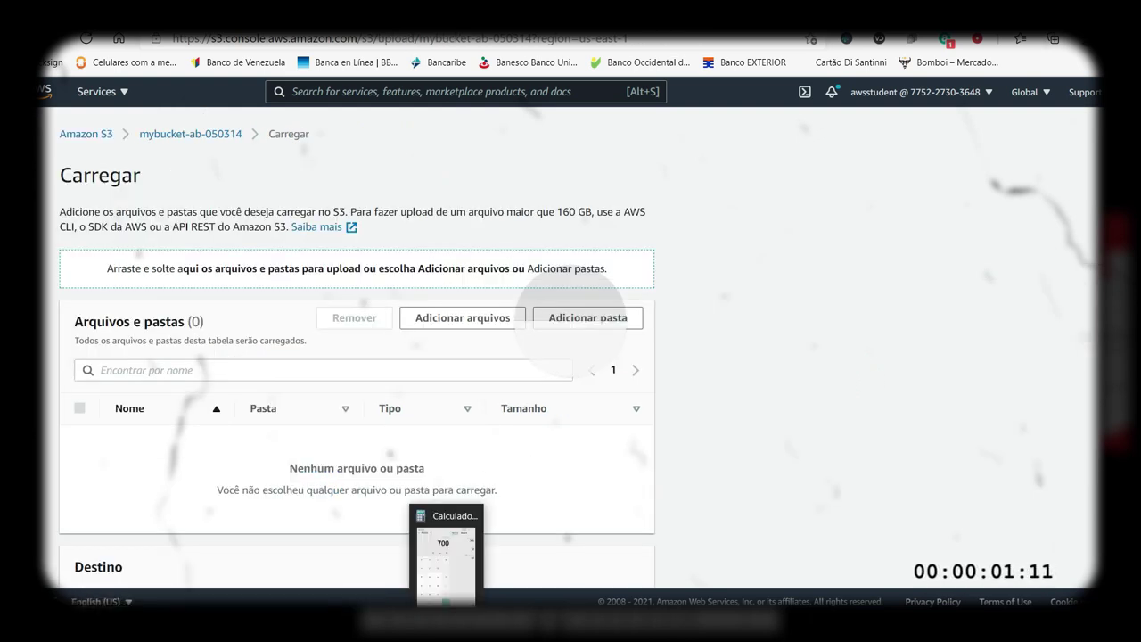
{"action": "left_click_drag", "start_coordinate": [286, 577], "coordinate": [489, 362]}
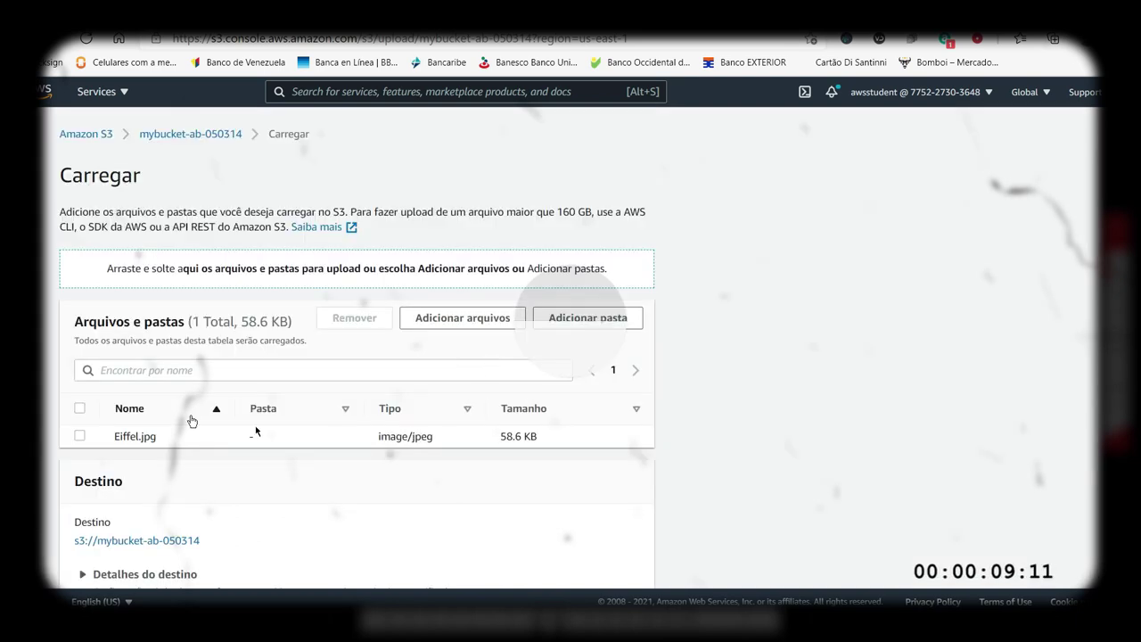
{"action": "scroll", "coordinate": [785, 441], "scroll_direction": "down", "scroll_amount": 2}
{"action": "left_click", "coordinate": [650, 557]}
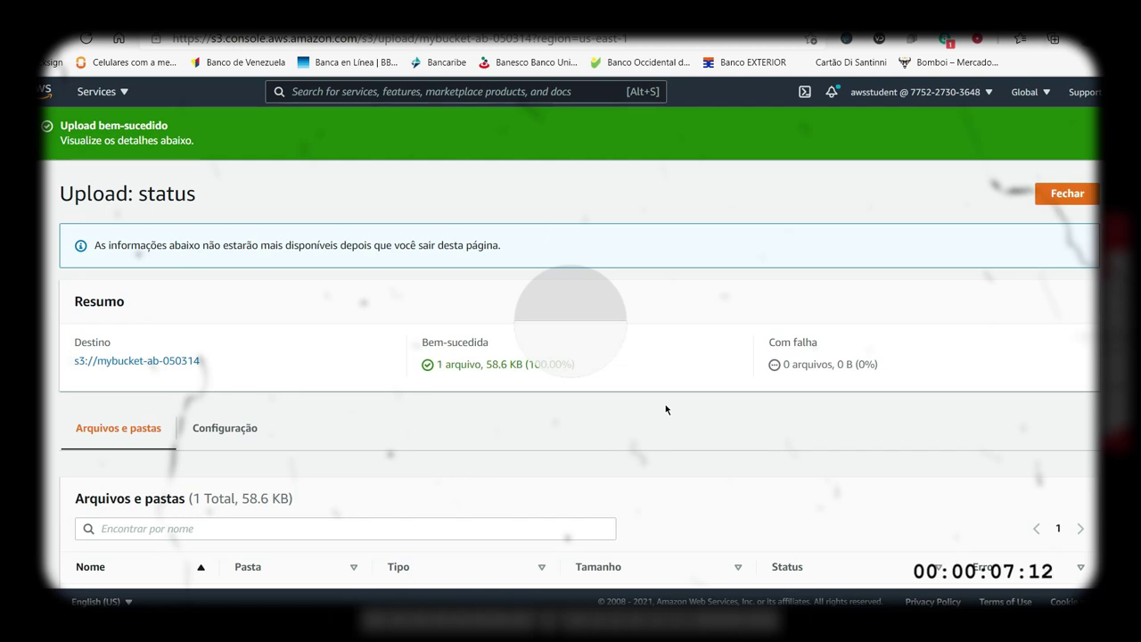
{"action": "left_click", "coordinate": [1063, 194]}
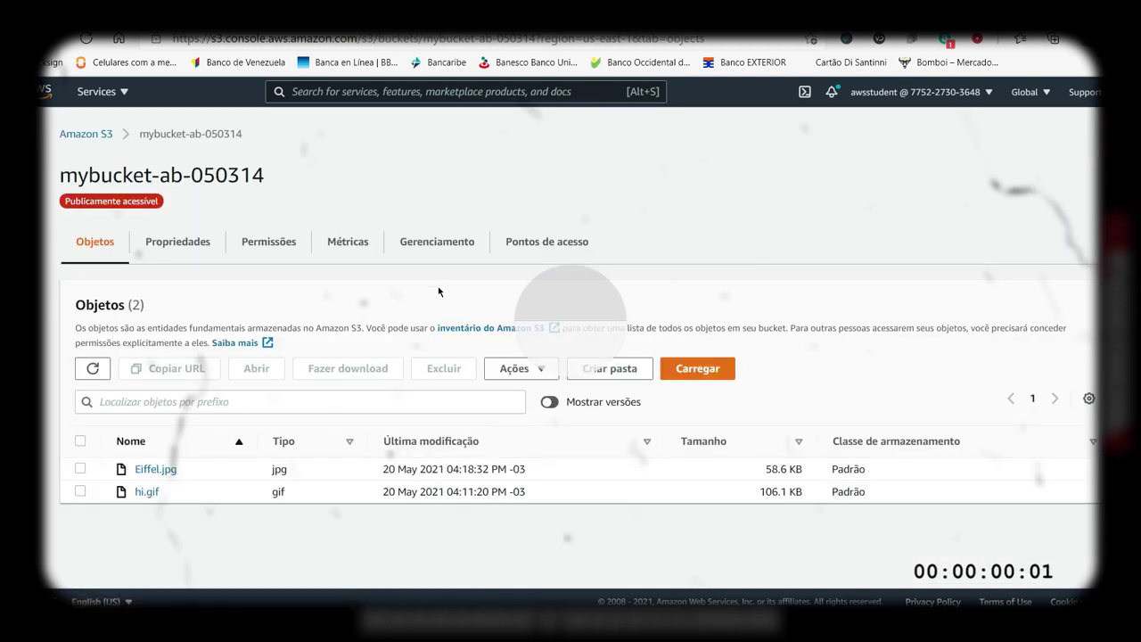
Step: Reopen mybucket-ab-050314 from the bucket list, reload the public Eiffel.jpg URL to check the served image, and return to the bucket
{"action": "left_click", "coordinate": [89, 134]}
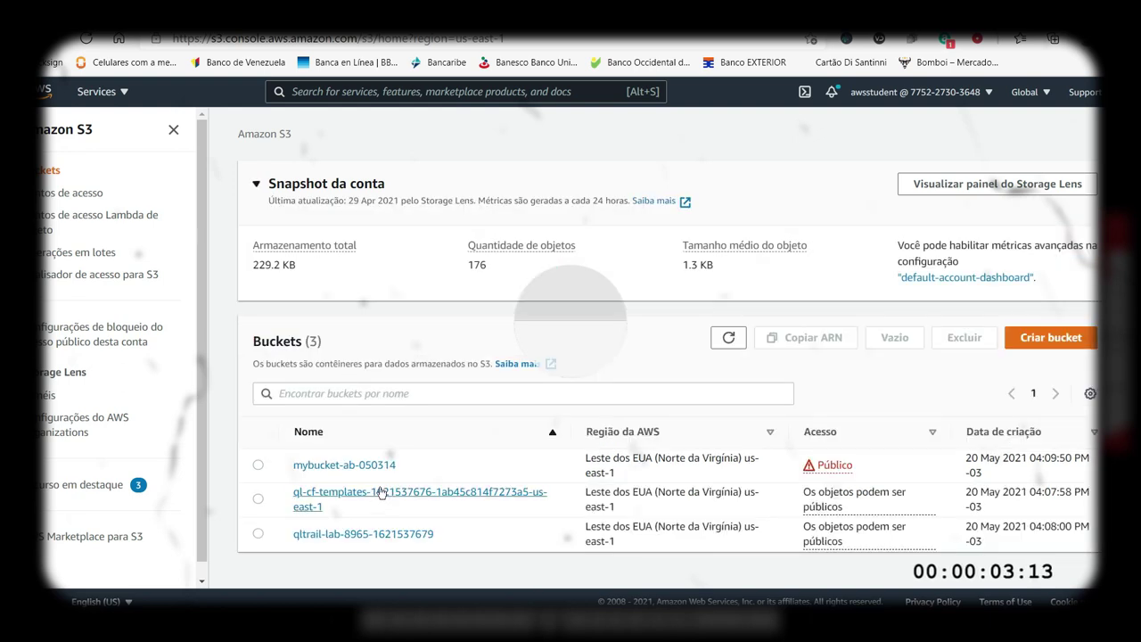
{"action": "left_click", "coordinate": [375, 466]}
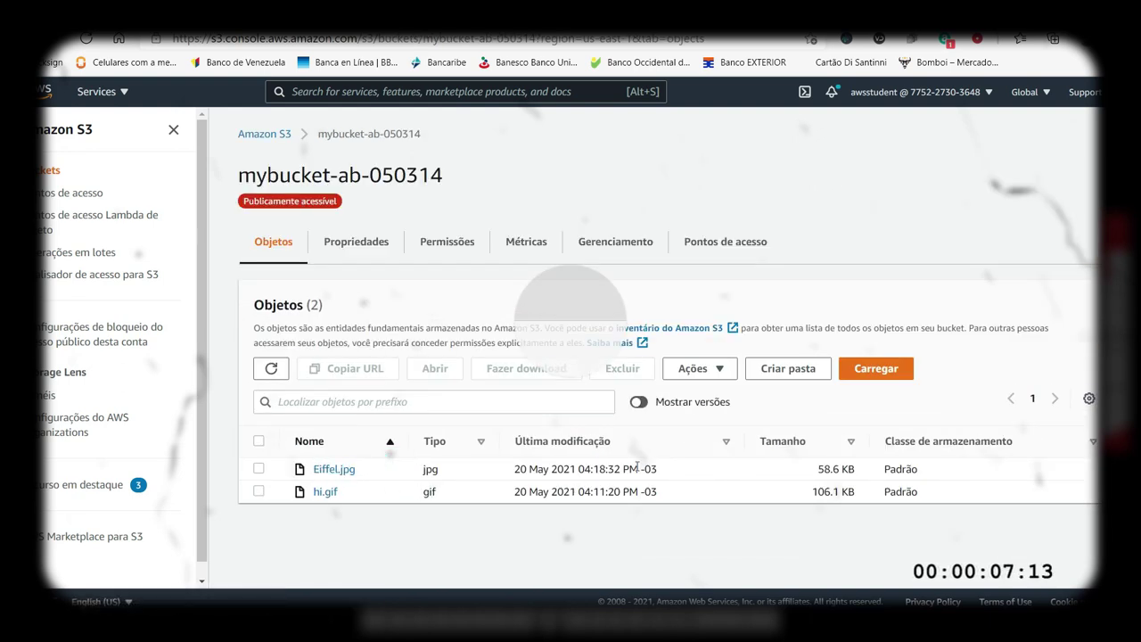
{"action": "left_click", "coordinate": [254, 11]}
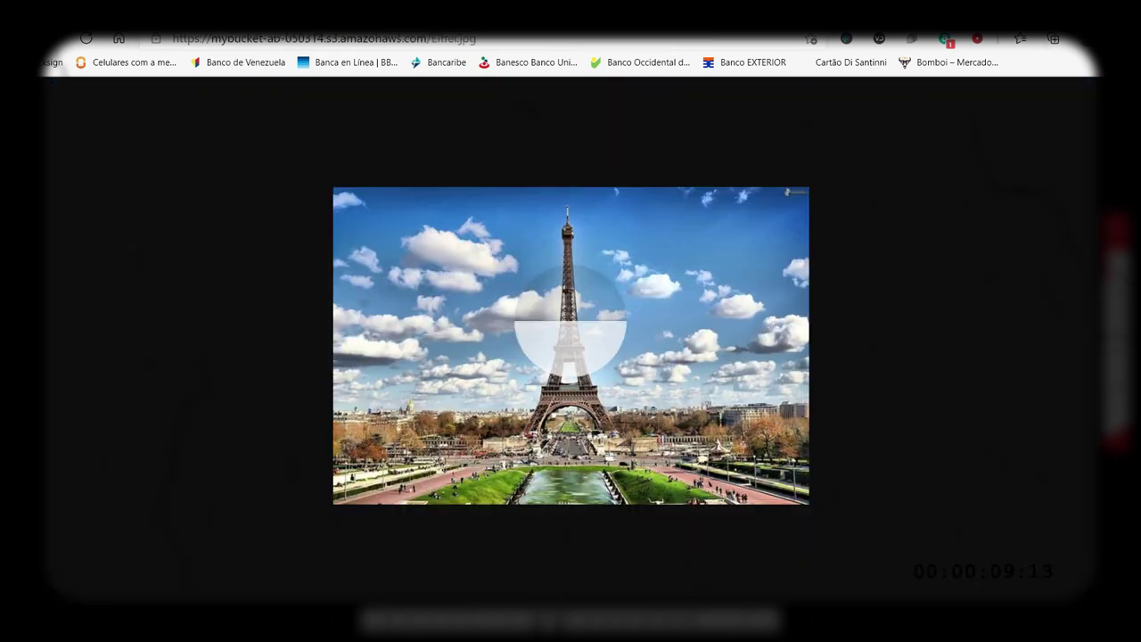
{"action": "left_click", "coordinate": [86, 38]}
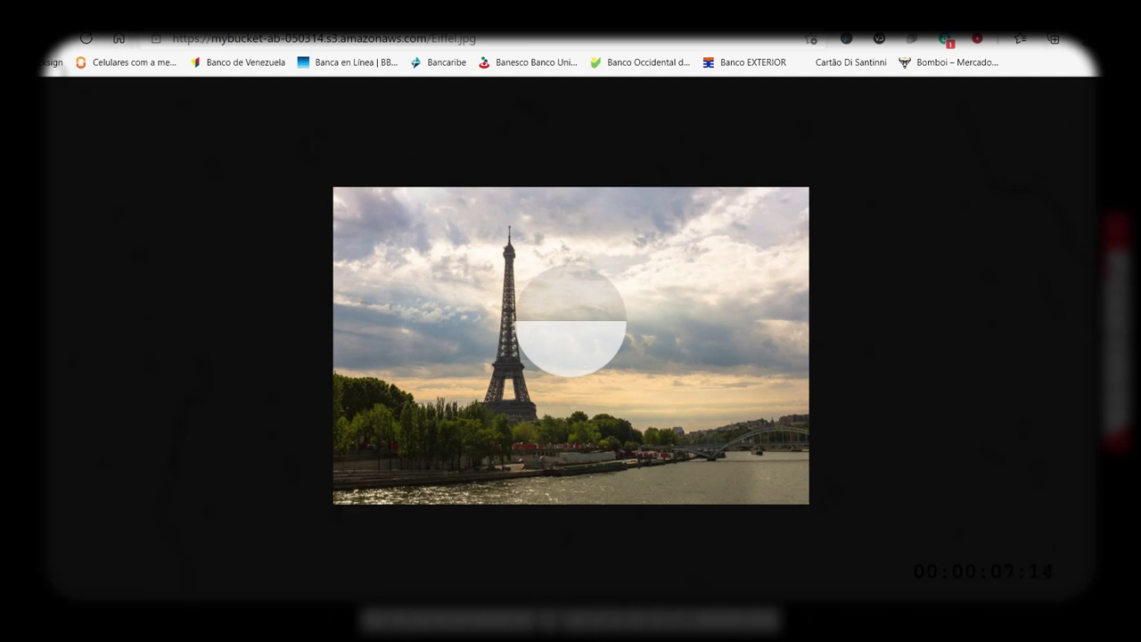
{"action": "key", "text": "alt+Left"}
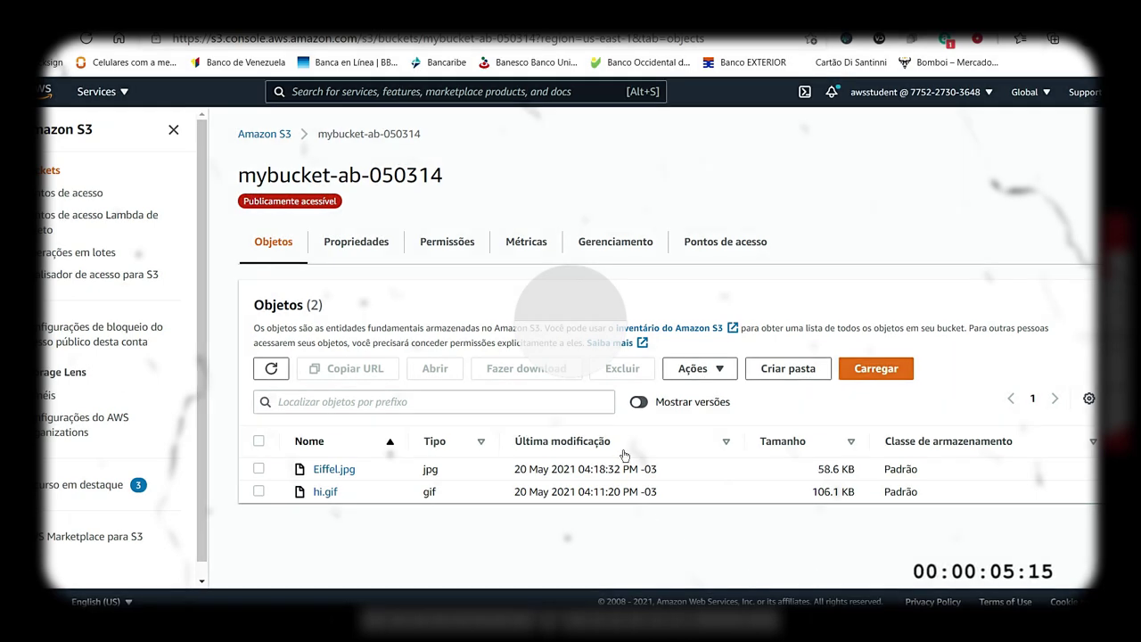
Step: Show object versions in the bucket and open the details of the older Eiffel.jpg version
{"action": "left_click", "coordinate": [258, 468]}
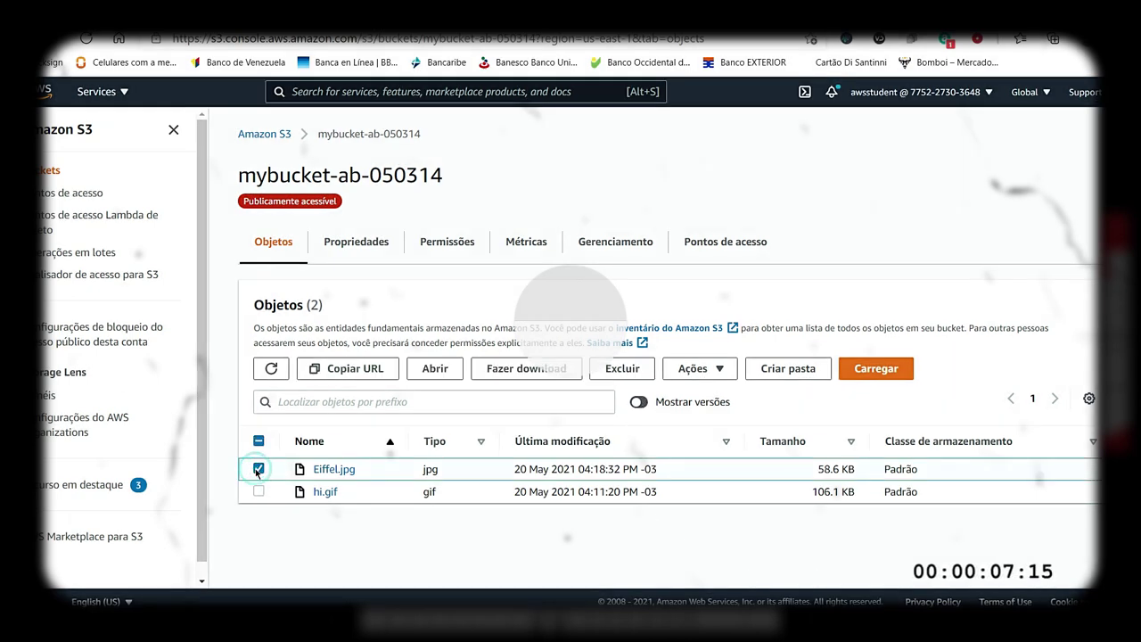
{"action": "left_click", "coordinate": [640, 402]}
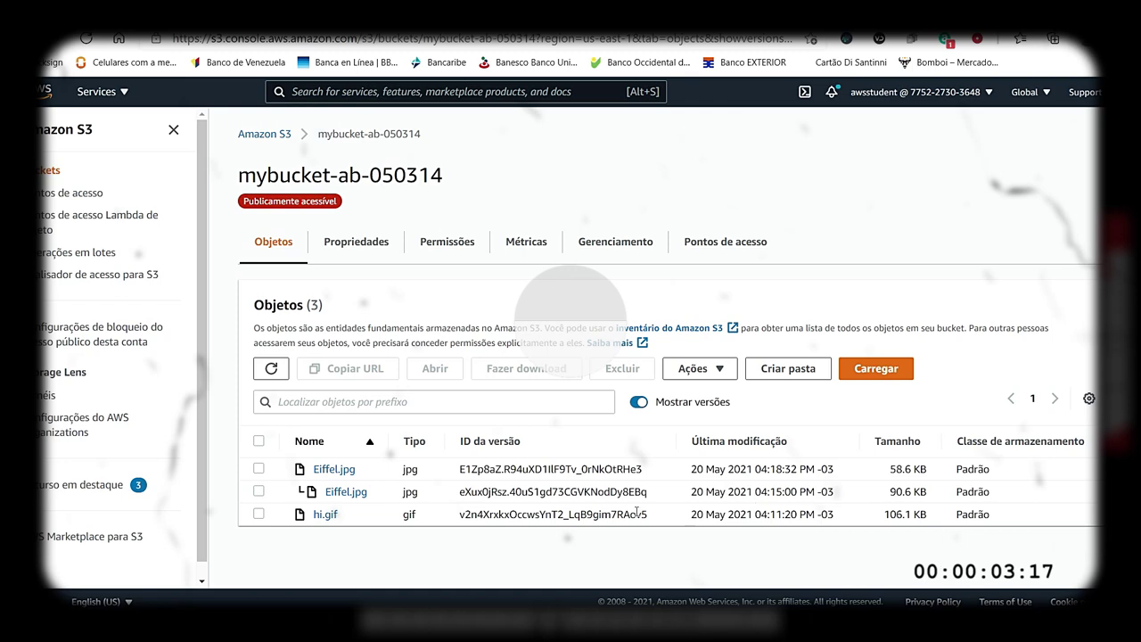
{"action": "left_click", "coordinate": [349, 495]}
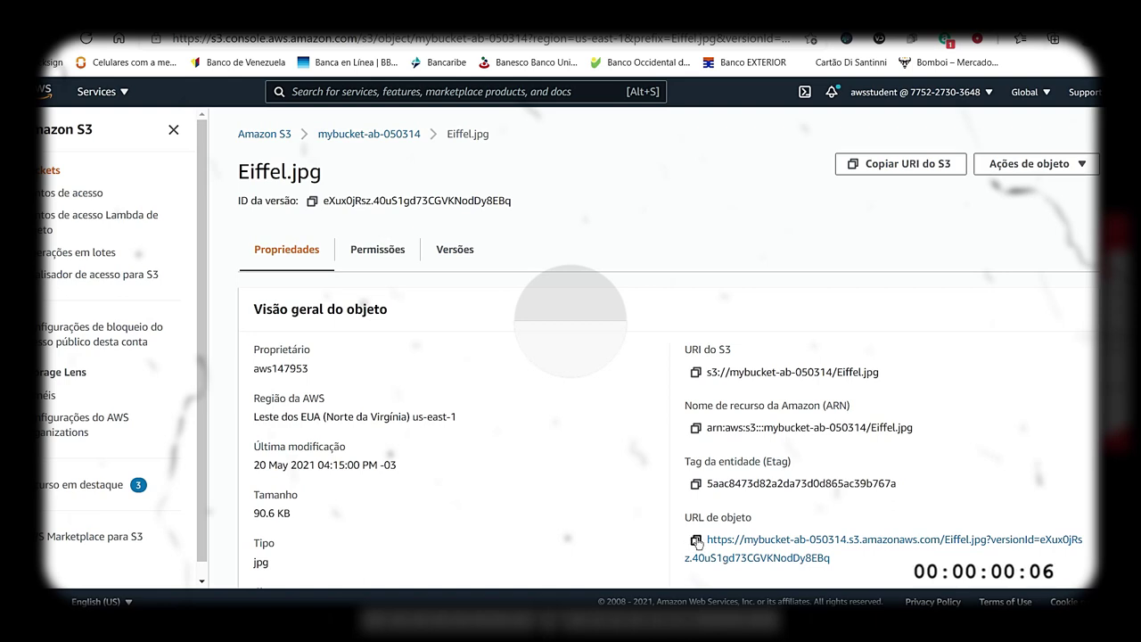
Step: Copy the older Eiffel.jpg version's object URL, load it in a new browser tab, and review the version's properties
{"action": "left_click", "coordinate": [696, 540]}
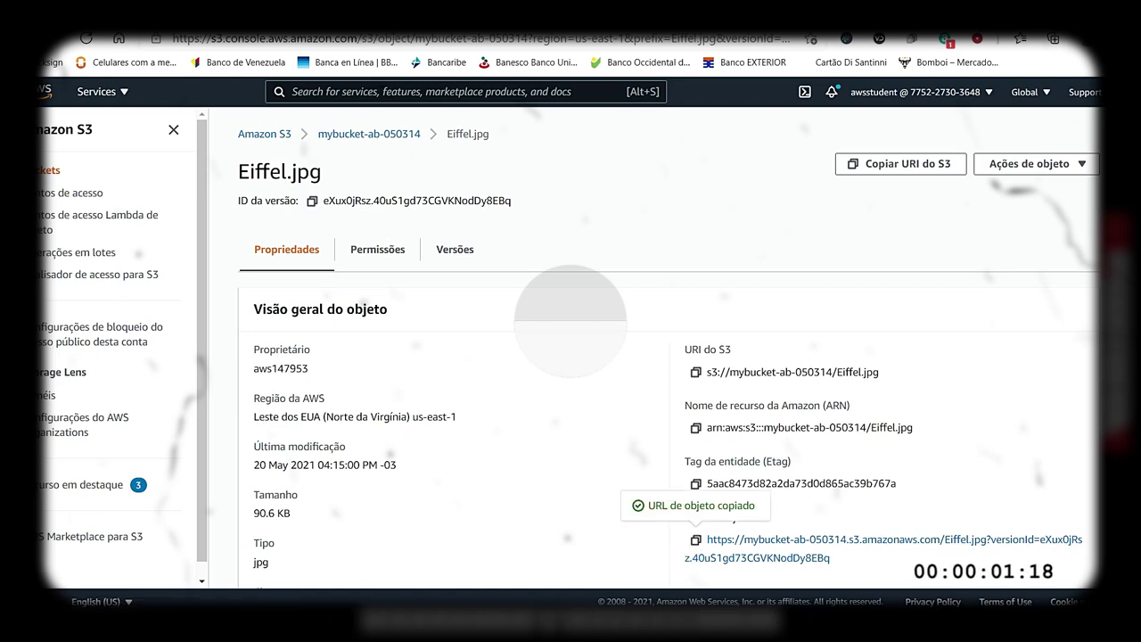
{"action": "key", "text": "ctrl+t"}
{"action": "right_click", "coordinate": [344, 40]}
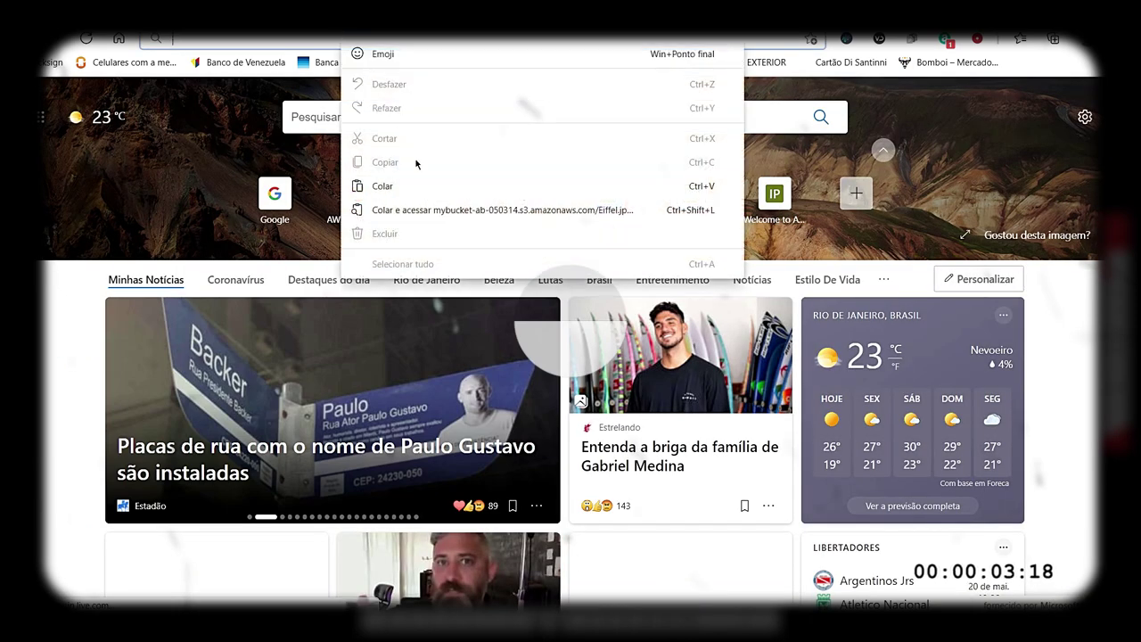
{"action": "left_click", "coordinate": [411, 211]}
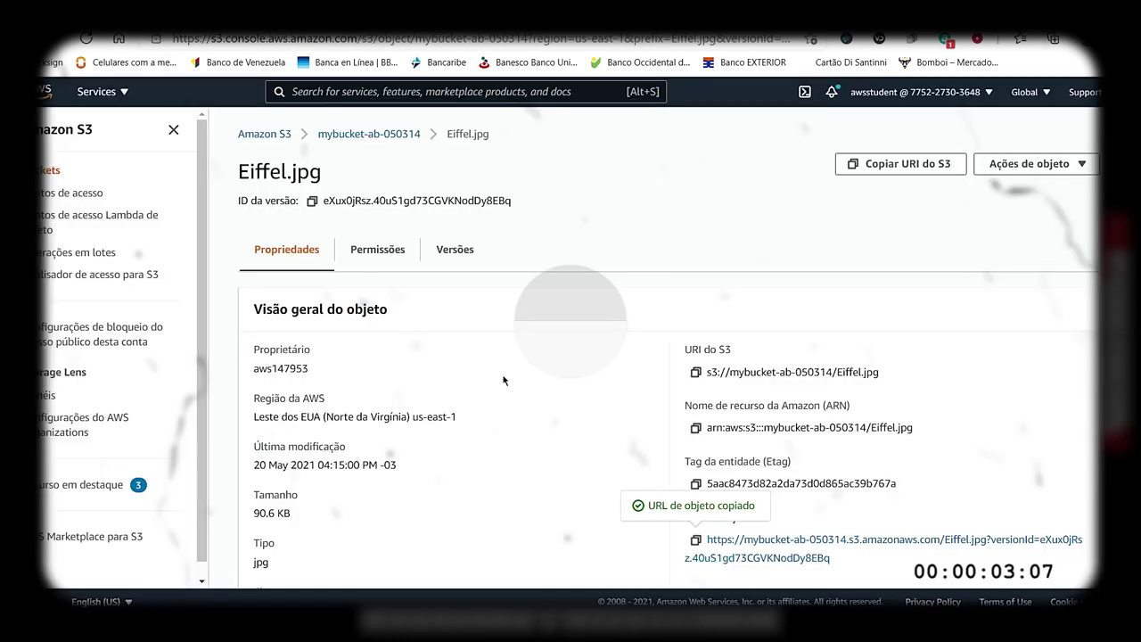
{"action": "scroll", "coordinate": [499, 379], "scroll_direction": "down", "scroll_amount": 3}
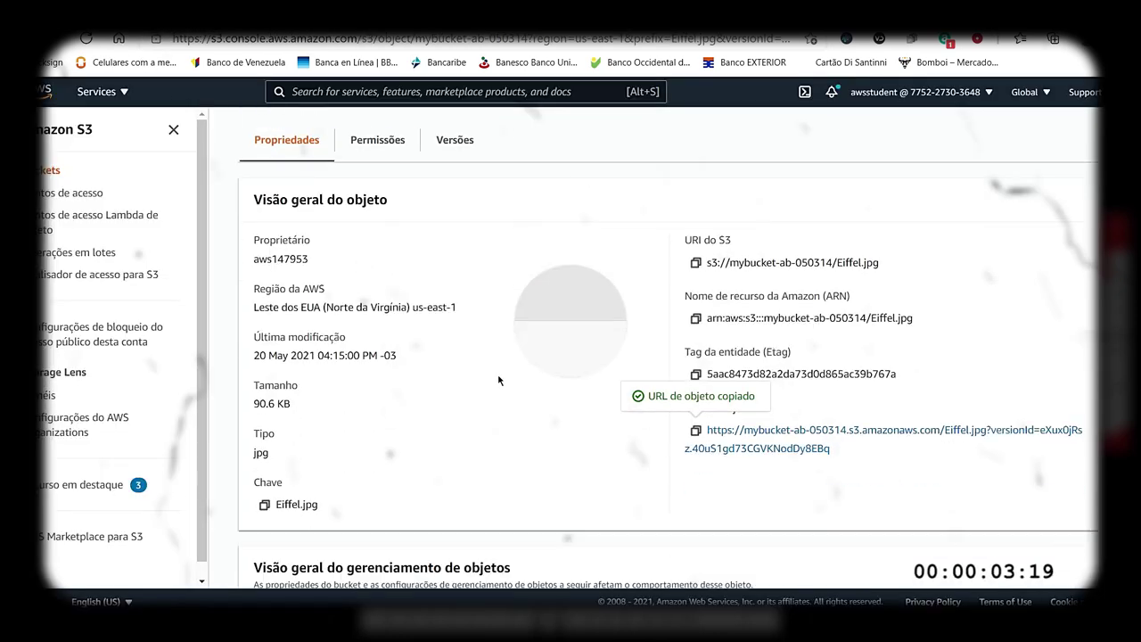
{"action": "scroll", "coordinate": [500, 379], "scroll_direction": "up", "scroll_amount": 3}
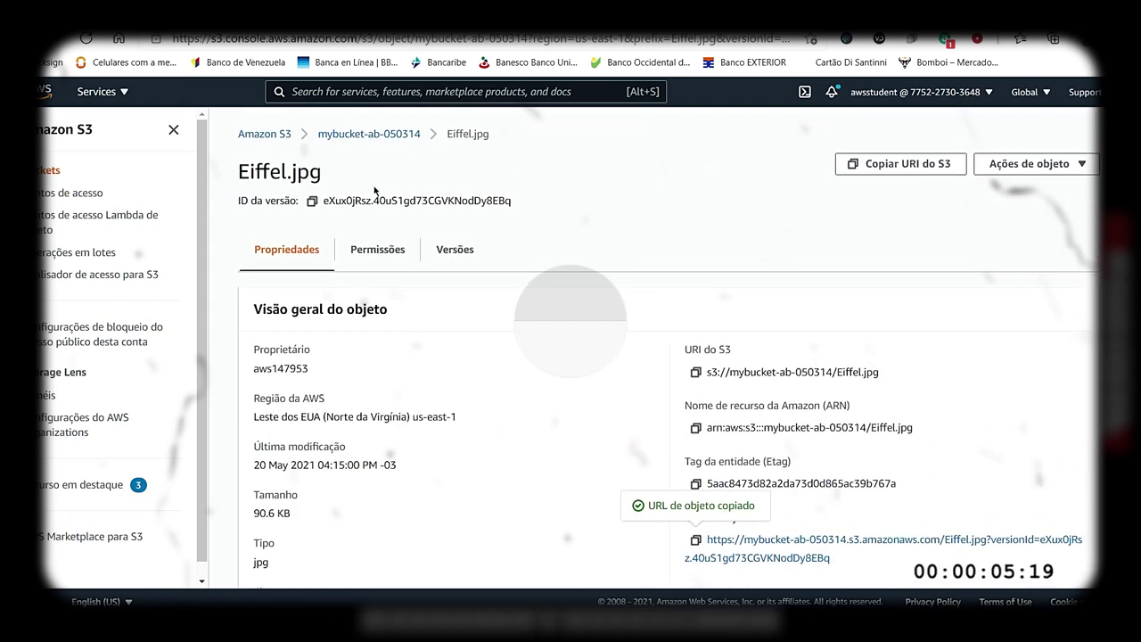
Step: Go back to mybucket-ab-050314, open hi.gif, and copy its object URL
{"action": "left_click", "coordinate": [350, 135]}
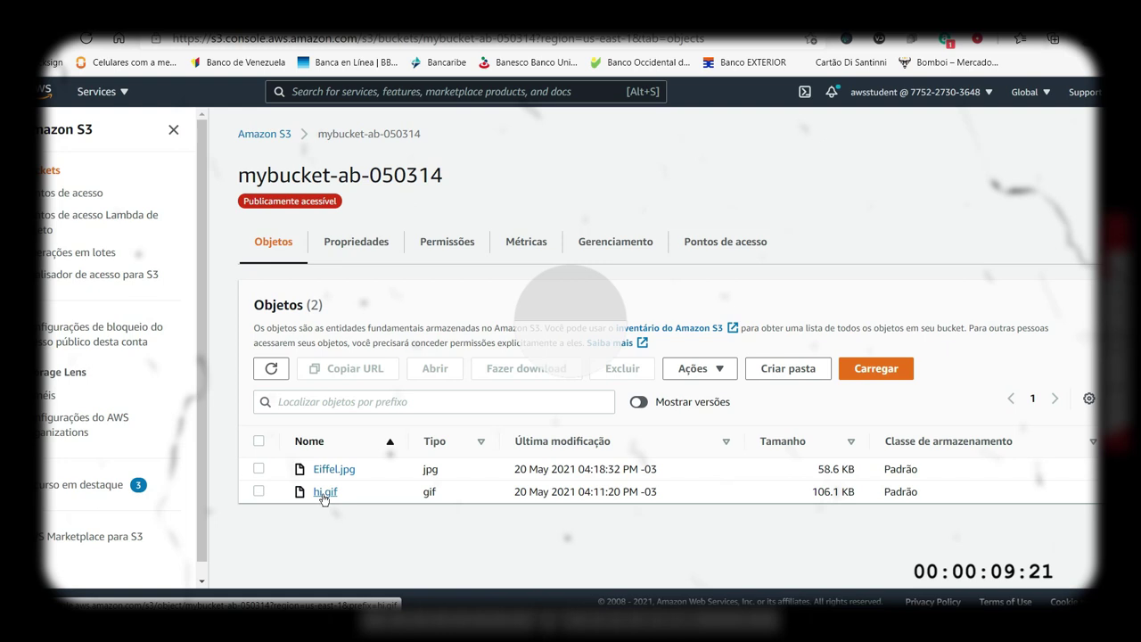
{"action": "left_click", "coordinate": [323, 494]}
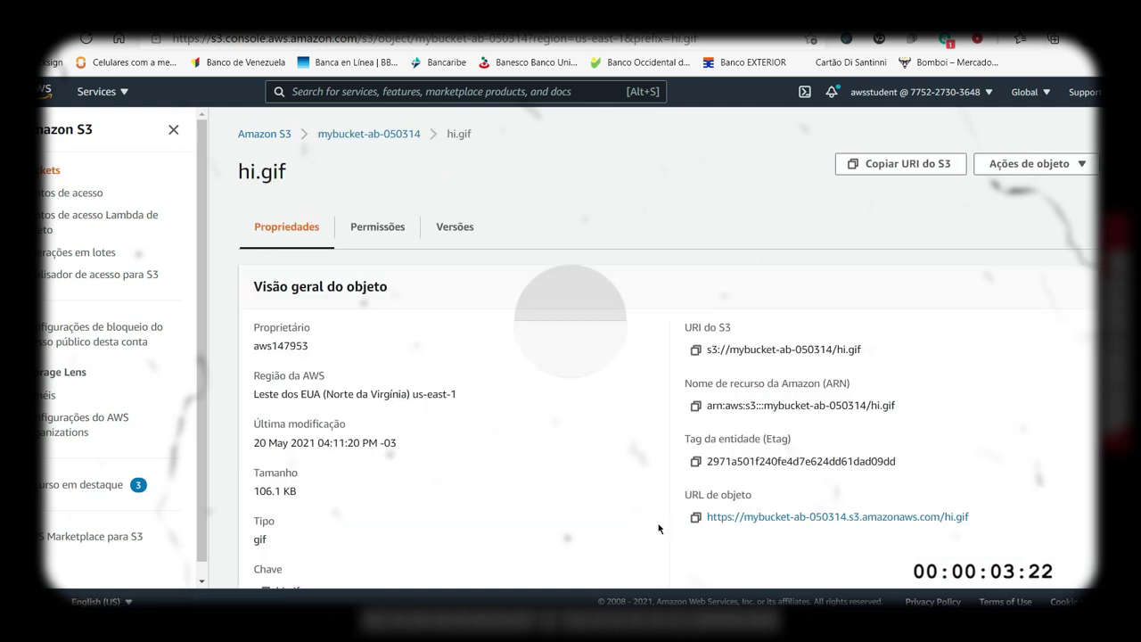
{"action": "left_click", "coordinate": [696, 518]}
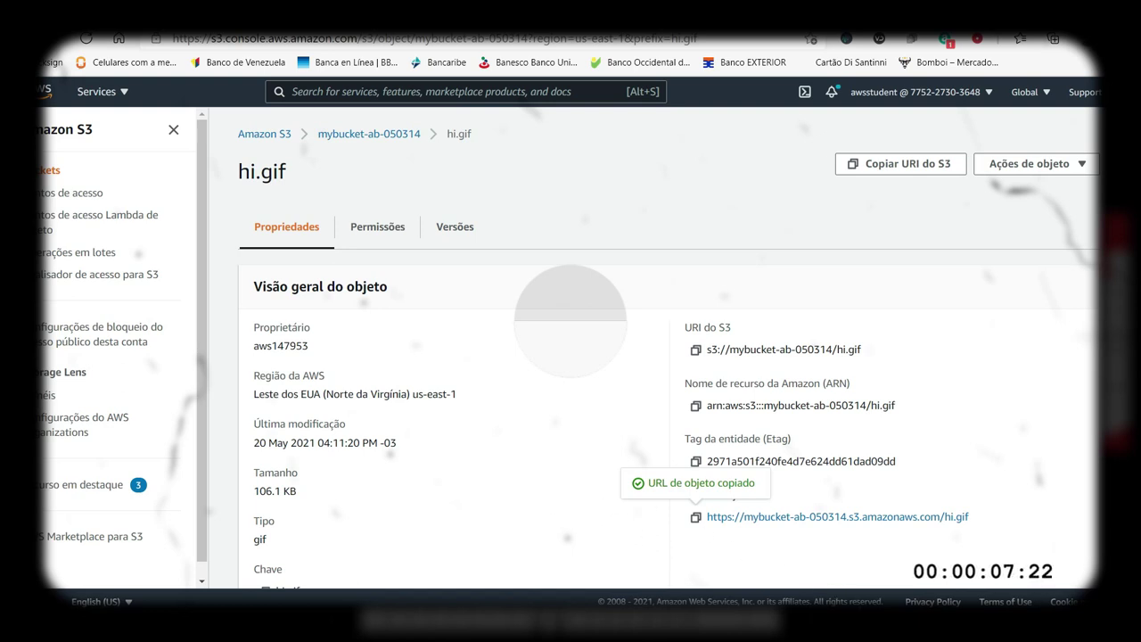
Step: Switch to index.html in Visual Studio Code and replace the image source ./index_files/hi.gif with the copied hi.gif object URL
{"action": "left_click", "coordinate": [899, 627]}
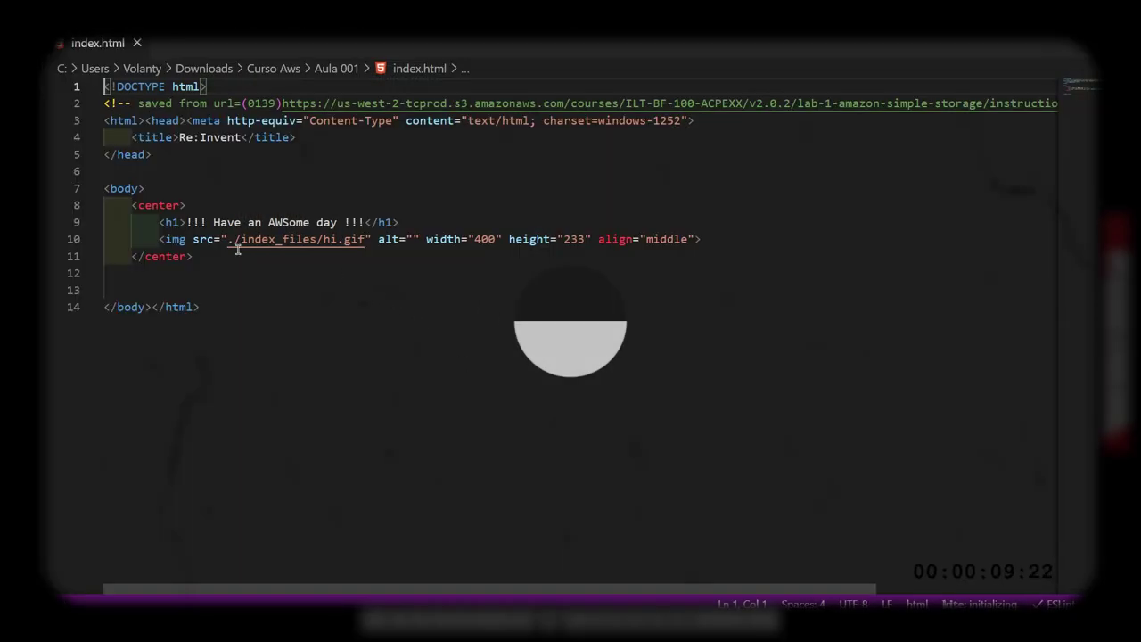
{"action": "left_click_drag", "start_coordinate": [229, 241], "coordinate": [369, 238]}
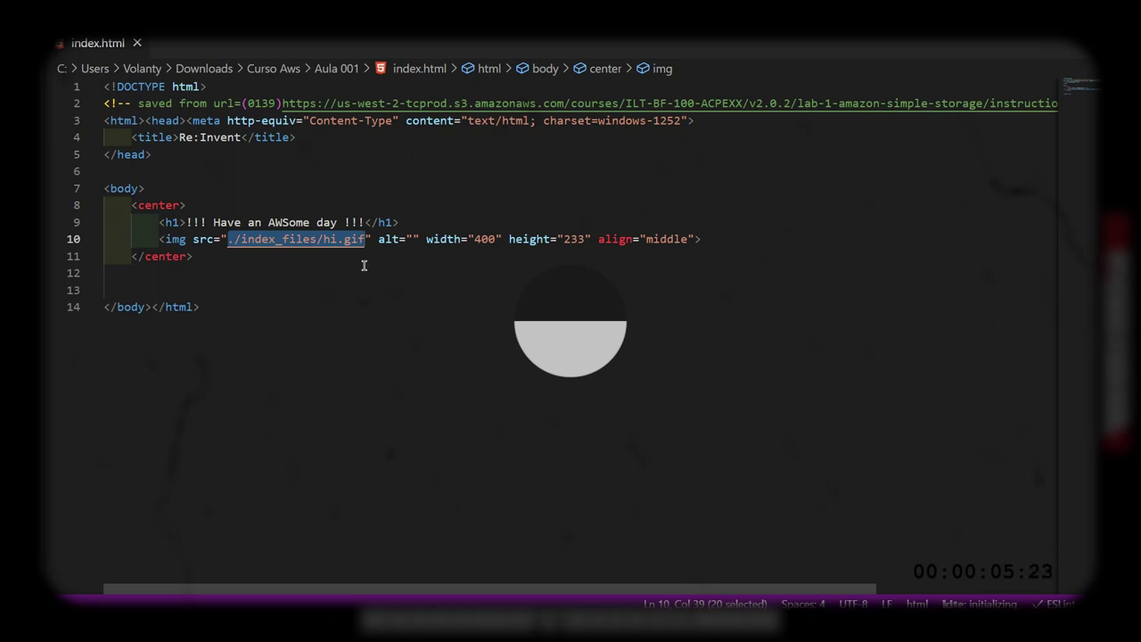
{"action": "key", "text": "ctrl+v"}
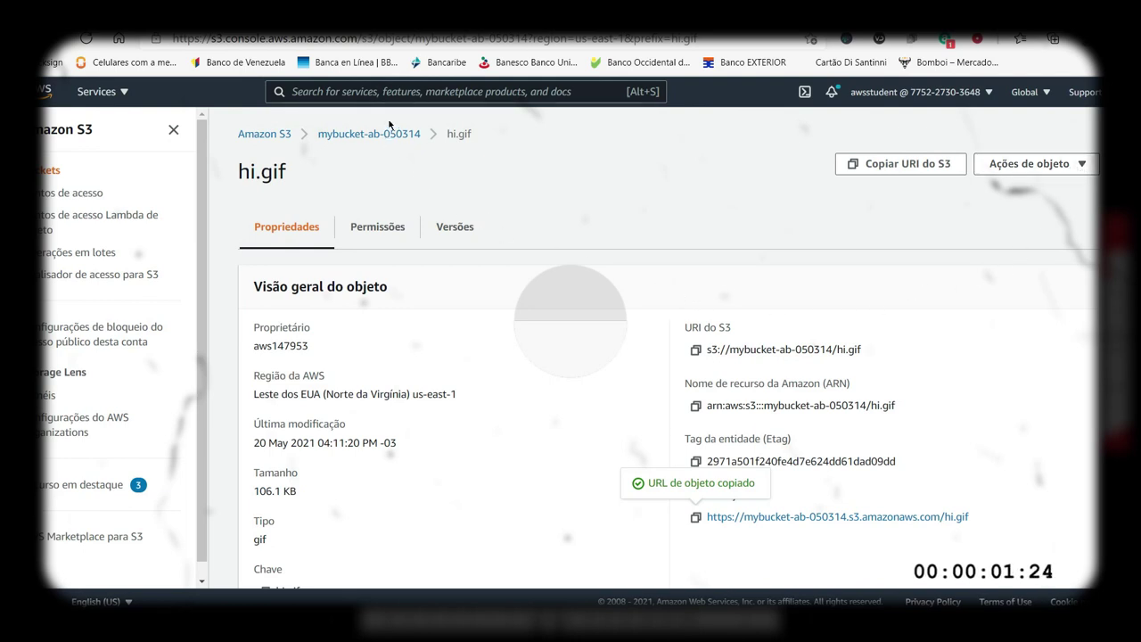
Step: Return to mybucket-ab-050314 in the S3 console, upload index.html to it, and close the upload status page
{"action": "left_click", "coordinate": [372, 135]}
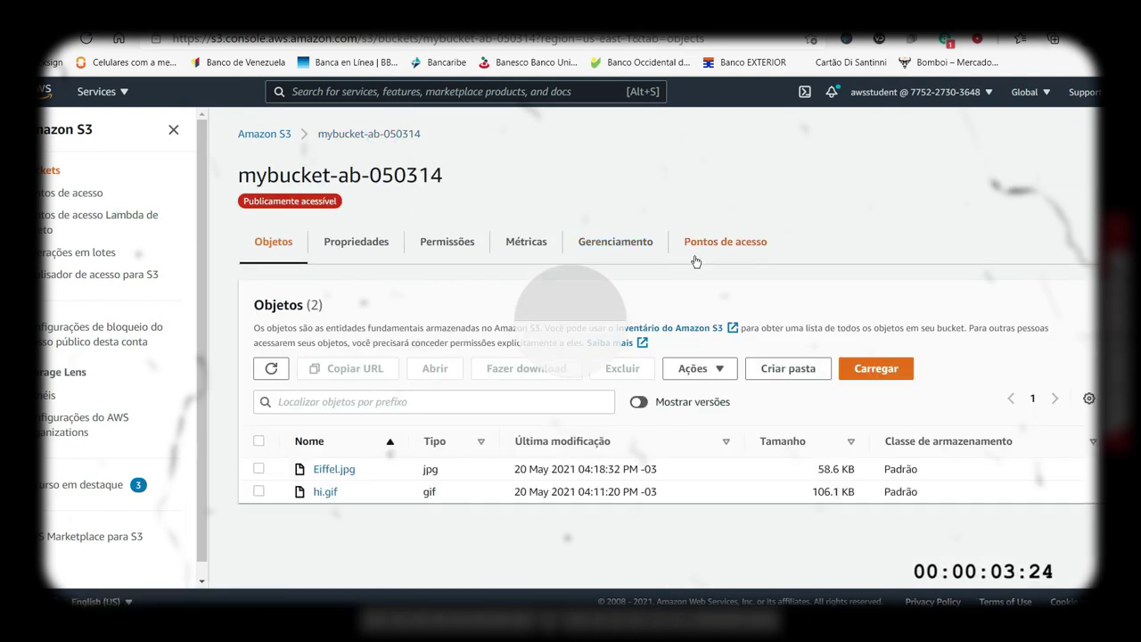
{"action": "left_click", "coordinate": [877, 369]}
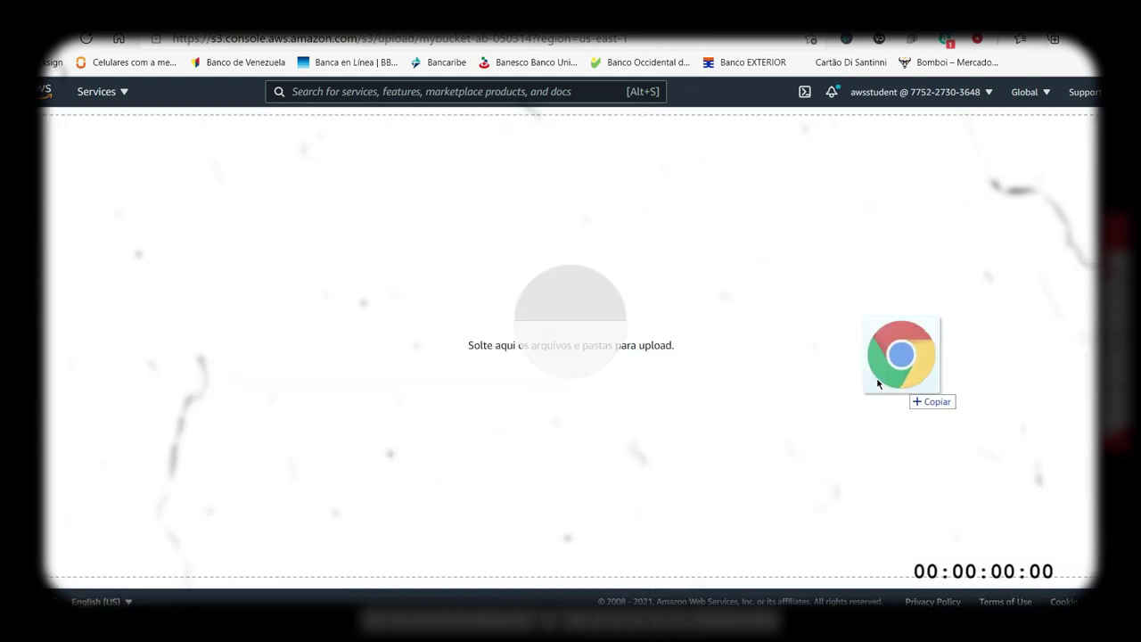
{"action": "left_click_drag", "start_coordinate": [899, 364], "coordinate": [705, 379]}
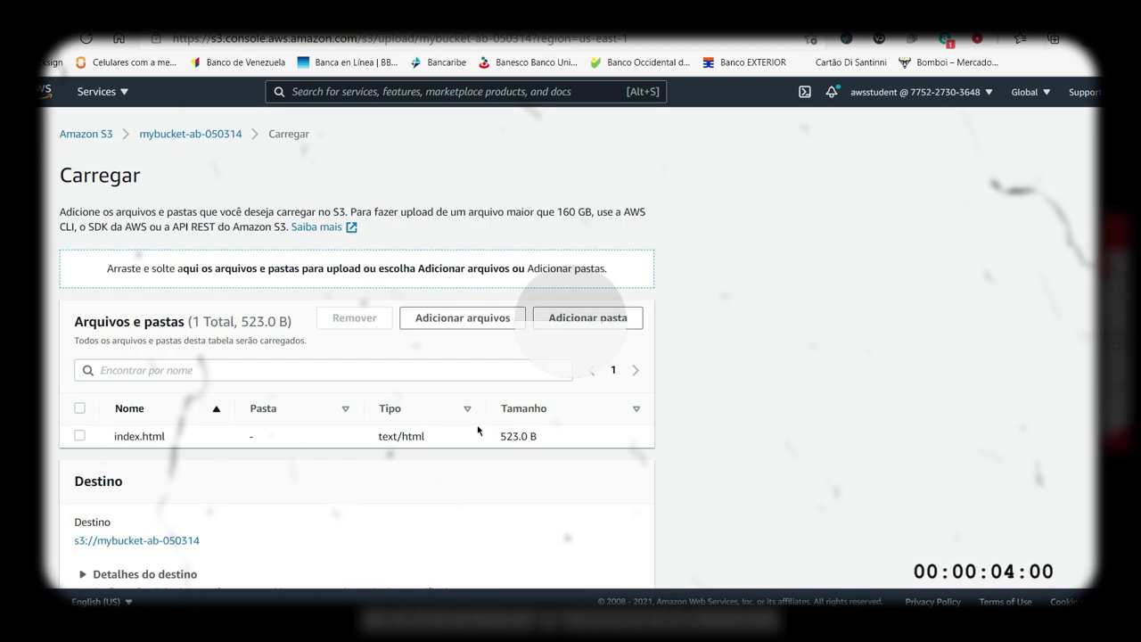
{"action": "scroll", "coordinate": [477, 431], "scroll_direction": "down", "scroll_amount": 2}
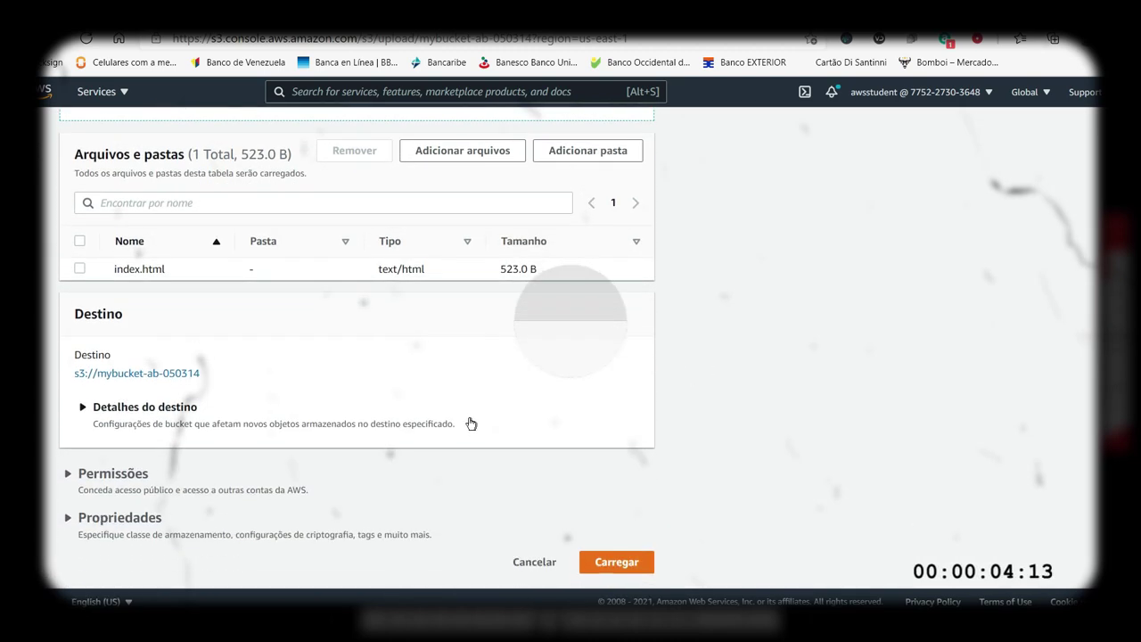
{"action": "left_click", "coordinate": [622, 563]}
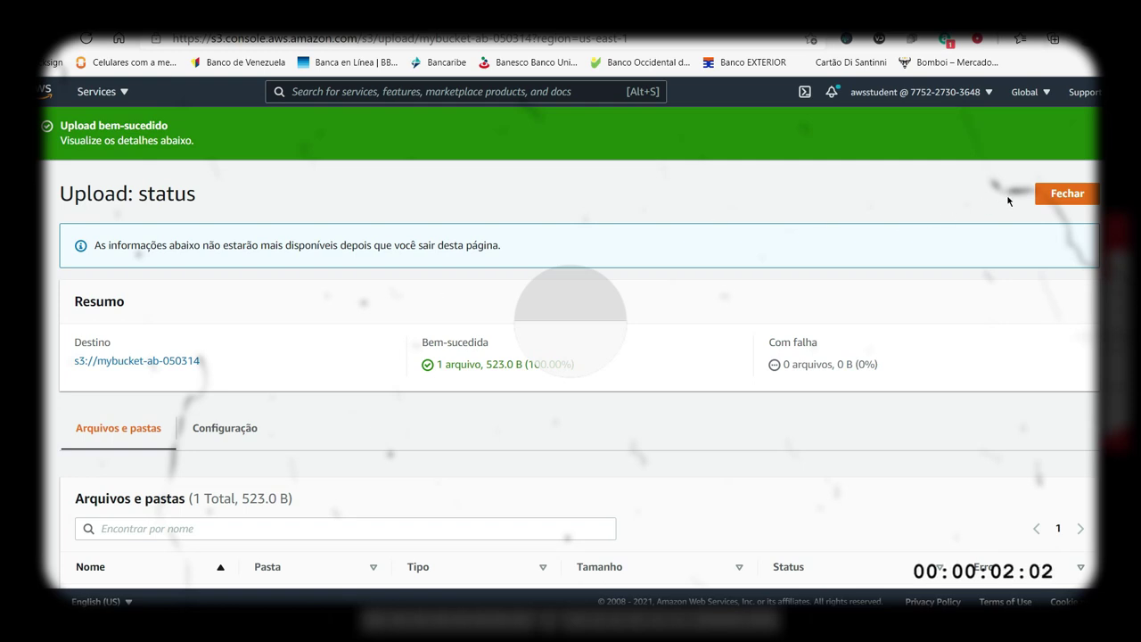
{"action": "left_click", "coordinate": [1058, 196]}
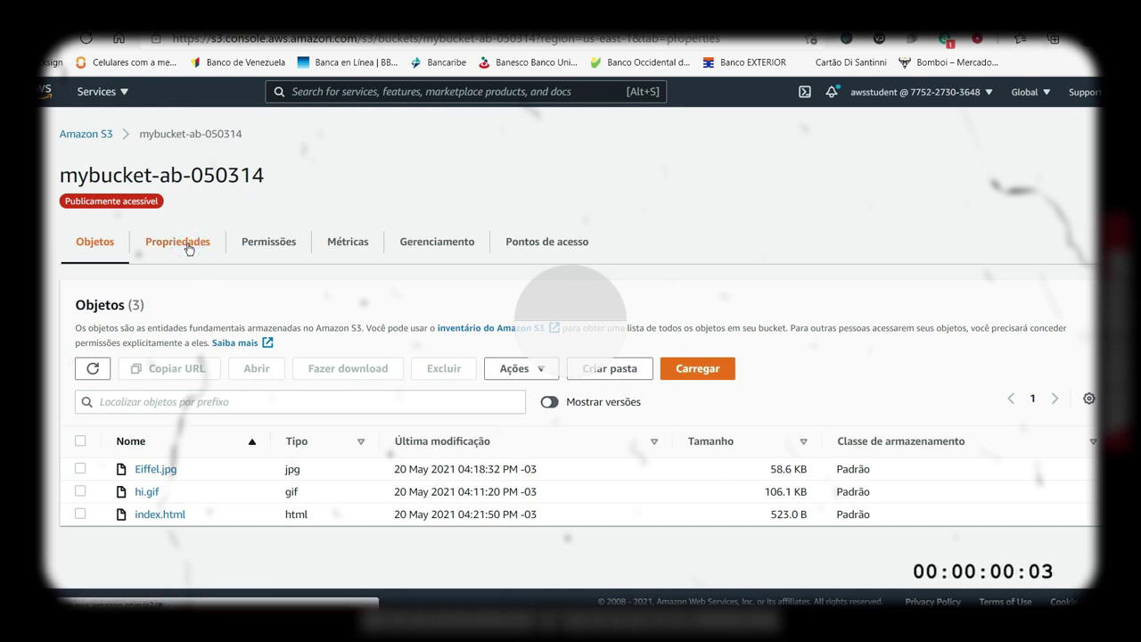
Step: Open the static website hosting settings in mybucket-ab-050314's properties and set hosting to Ativar
{"action": "left_click", "coordinate": [187, 247]}
{"action": "scroll", "coordinate": [362, 299], "scroll_direction": "down", "scroll_amount": 8}
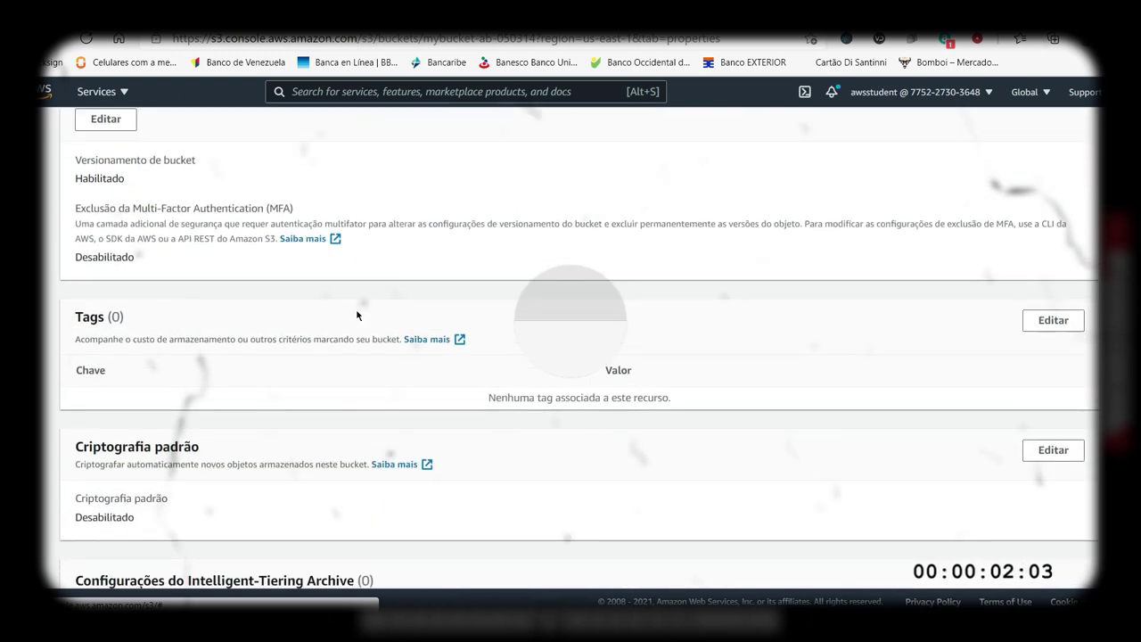
{"action": "scroll", "coordinate": [354, 317], "scroll_direction": "down", "scroll_amount": 9}
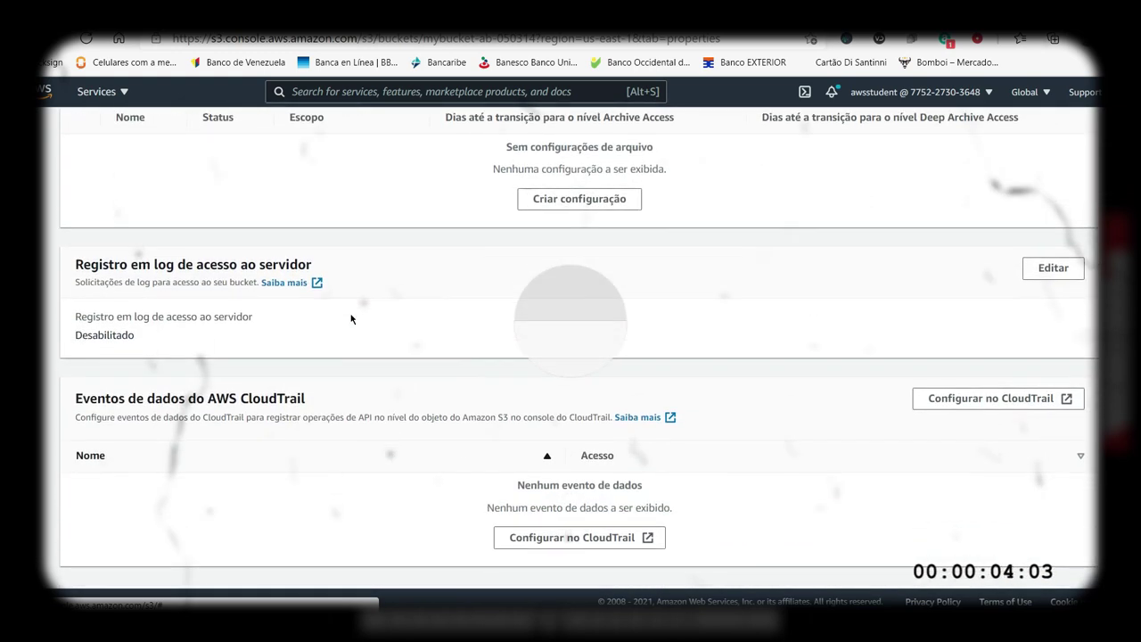
{"action": "scroll", "coordinate": [349, 317], "scroll_direction": "down", "scroll_amount": 4}
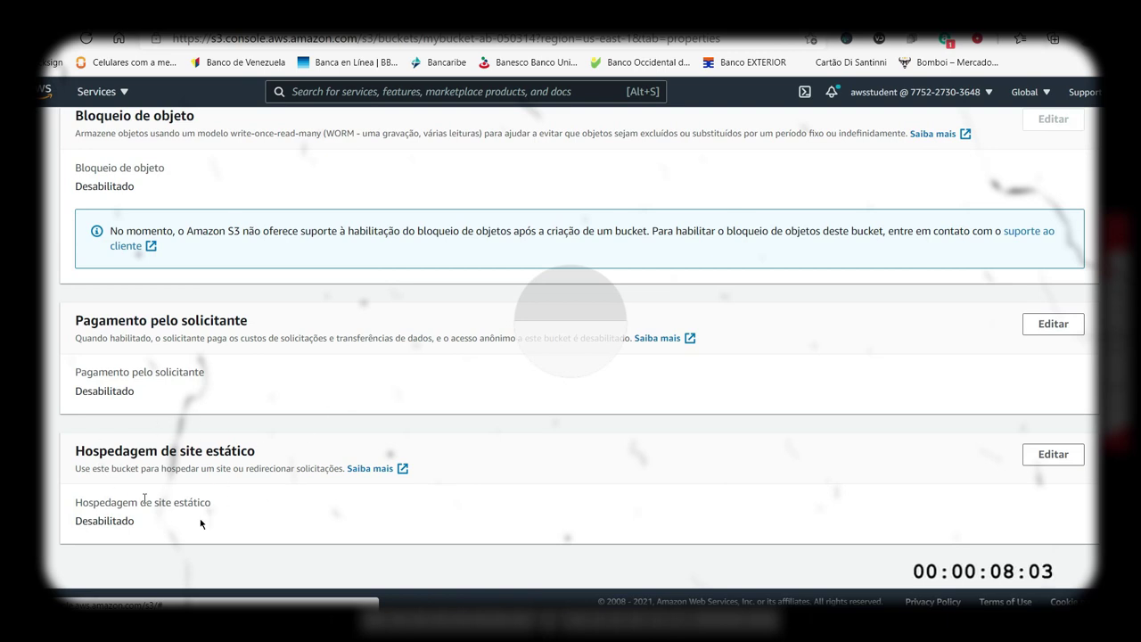
{"action": "left_click", "coordinate": [1053, 453]}
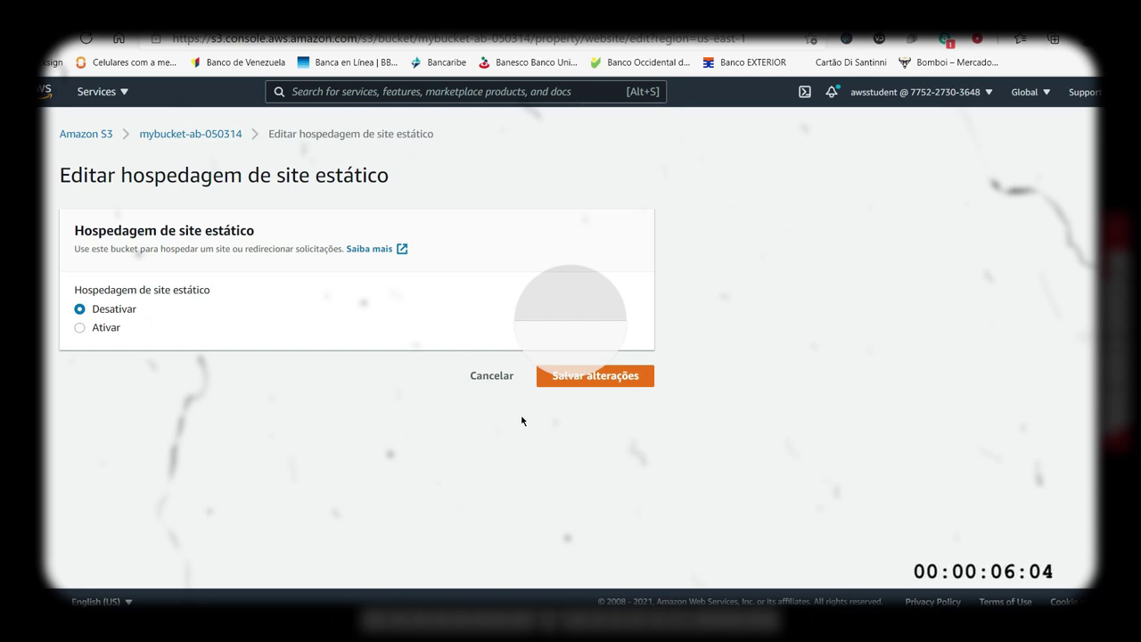
{"action": "left_click", "coordinate": [80, 329]}
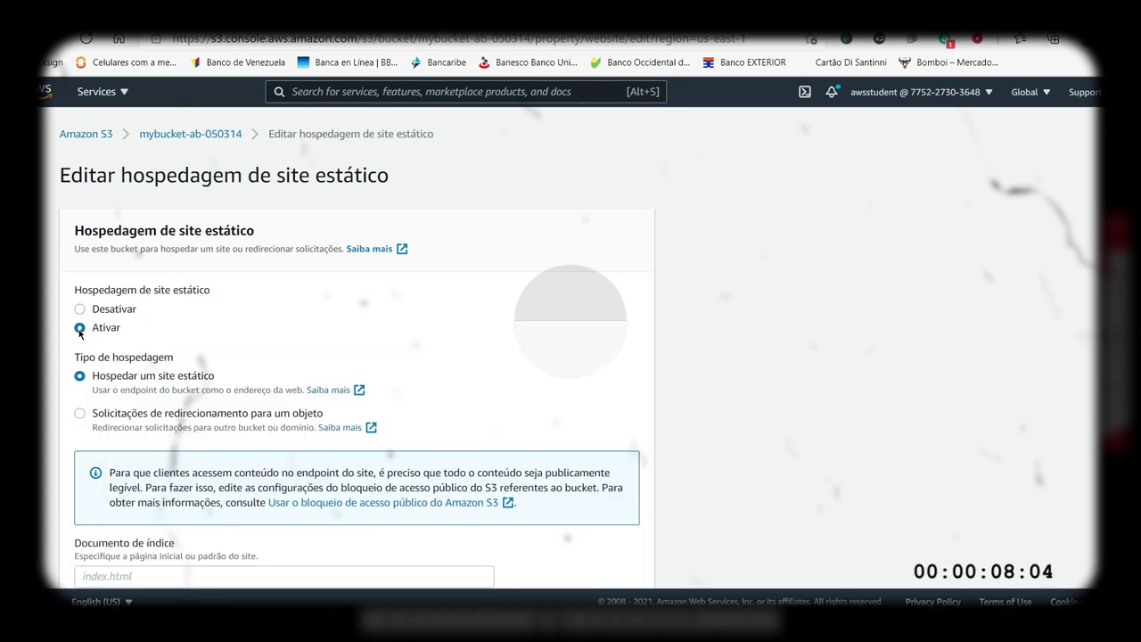
Step: Set the index document to index.html and the error document to error.html, and save the hosting changes
{"action": "scroll", "coordinate": [162, 317], "scroll_direction": "down", "scroll_amount": 2}
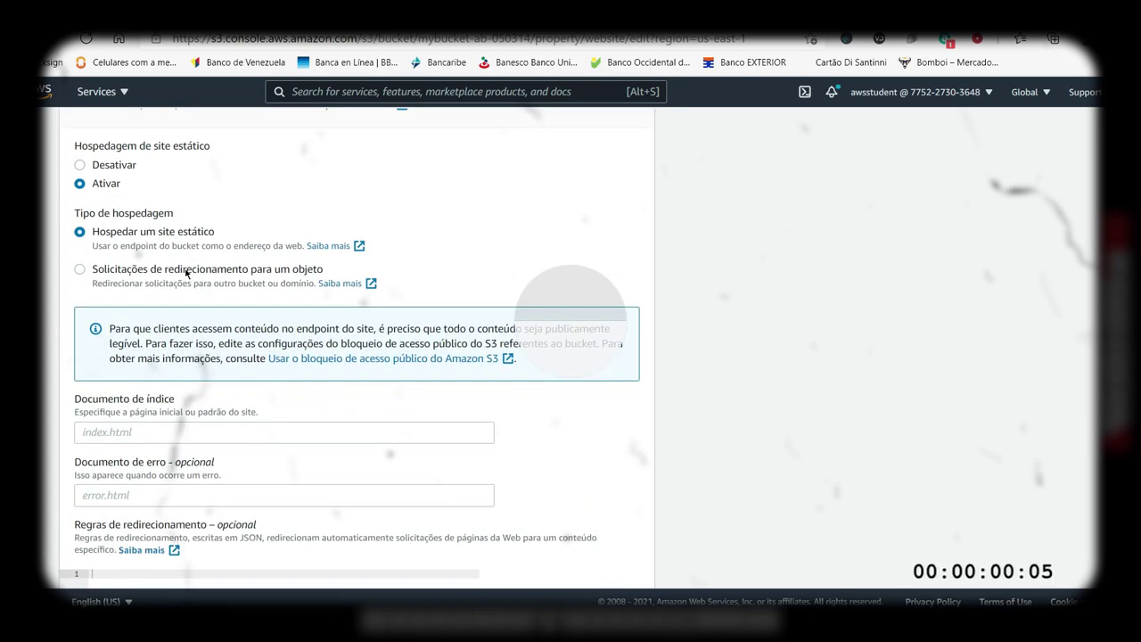
{"action": "left_click", "coordinate": [114, 433]}
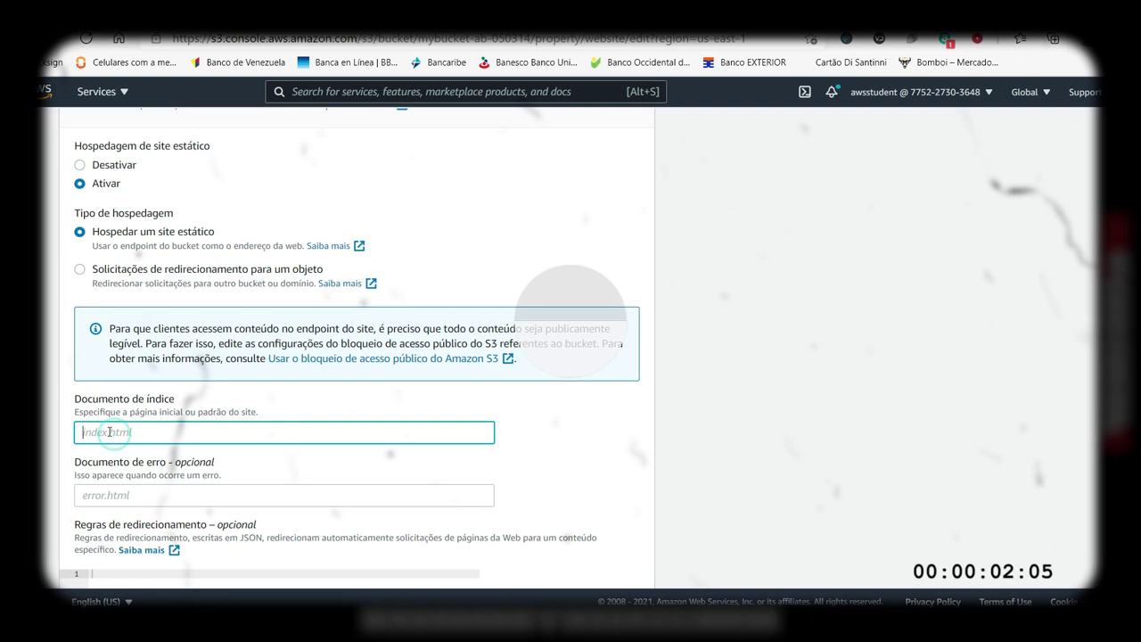
{"action": "type", "text": "inde"}
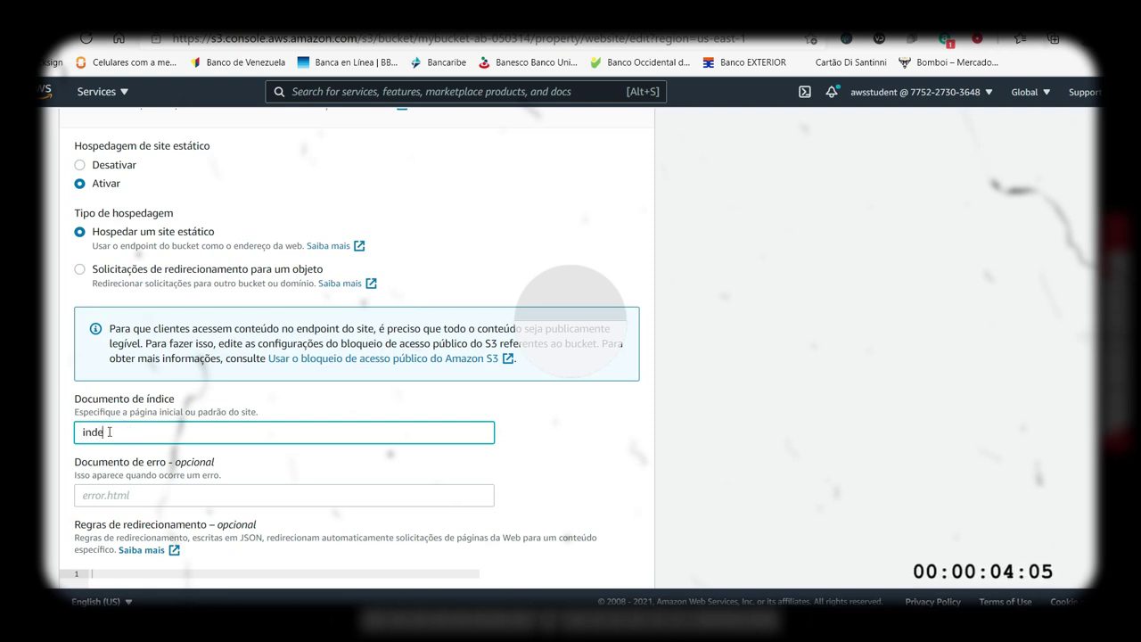
{"action": "type", "text": "x.html"}
{"action": "left_click", "coordinate": [102, 492]}
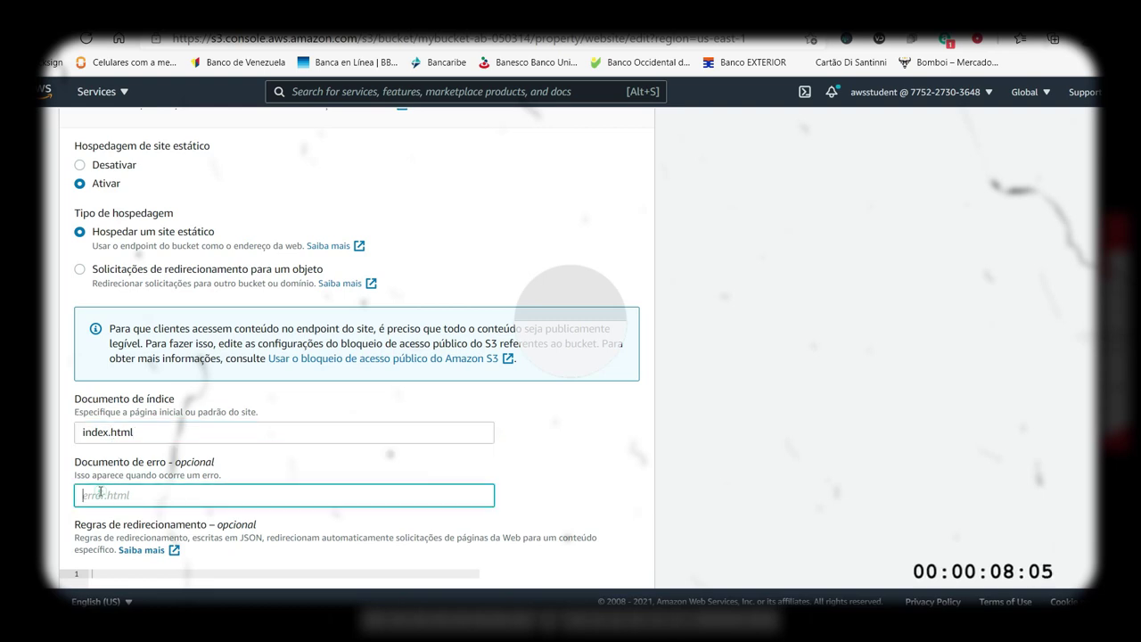
{"action": "type", "text": "error"}
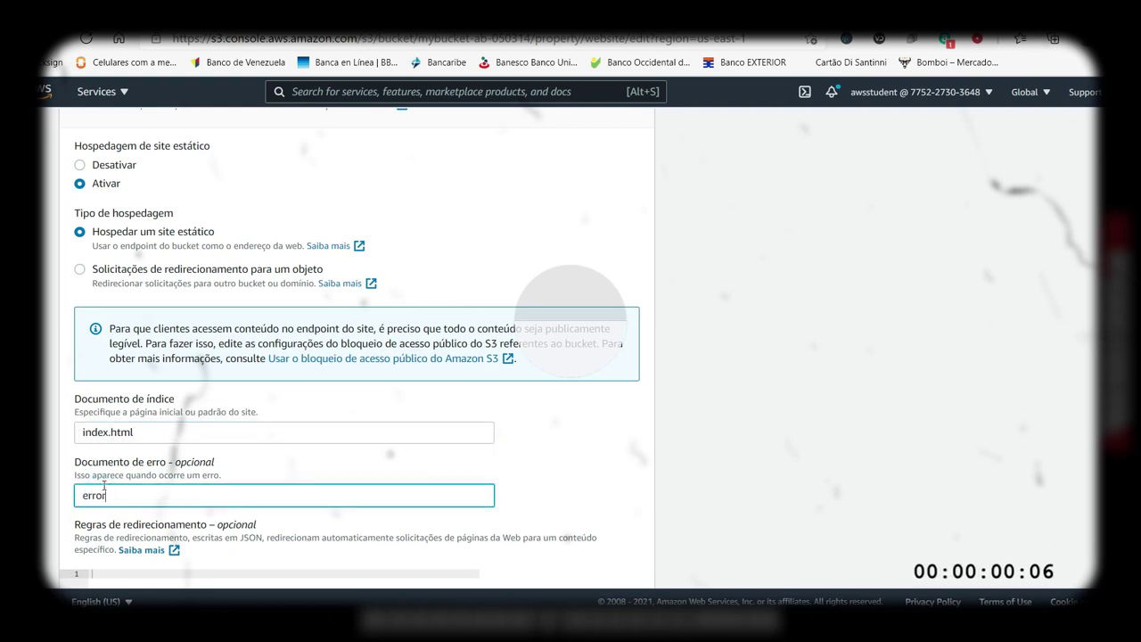
{"action": "type", "text": ".html"}
{"action": "scroll", "coordinate": [208, 432], "scroll_direction": "down", "scroll_amount": 4}
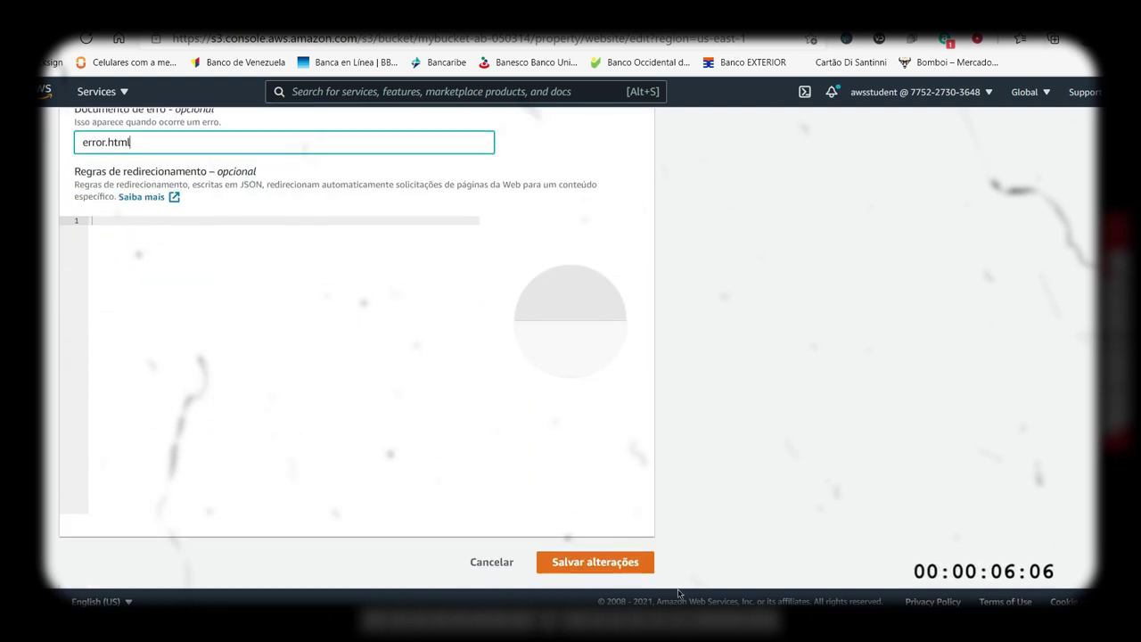
{"action": "left_click", "coordinate": [622, 566]}
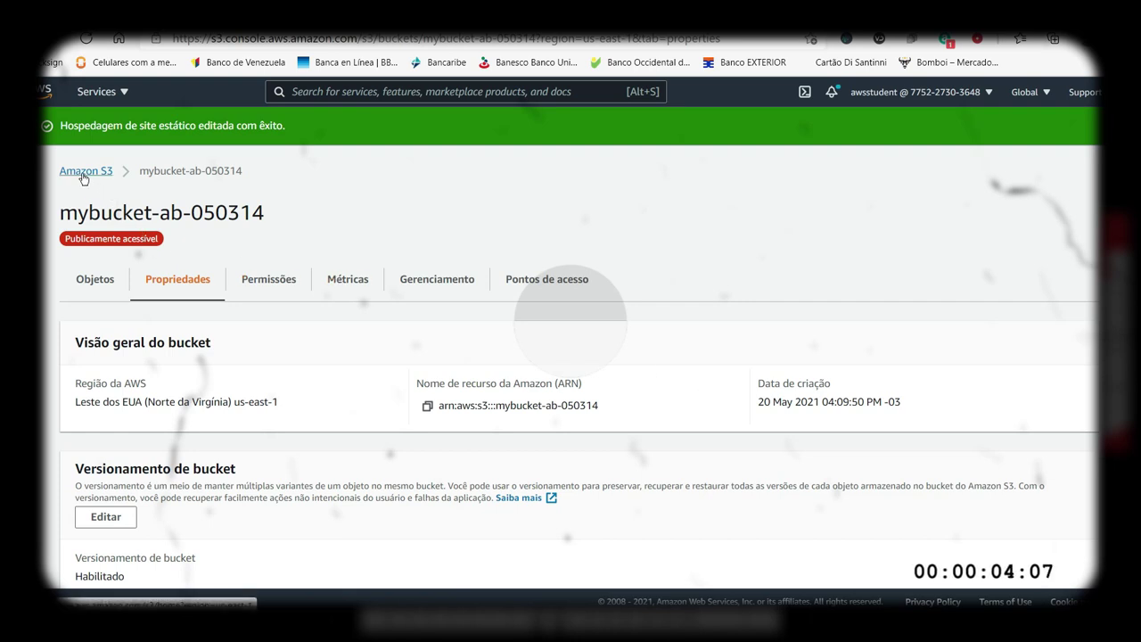
Step: Copy the bucket website endpoint from mybucket-ab-050314's static website hosting properties and load it in a new browser tab
{"action": "left_click", "coordinate": [90, 279]}
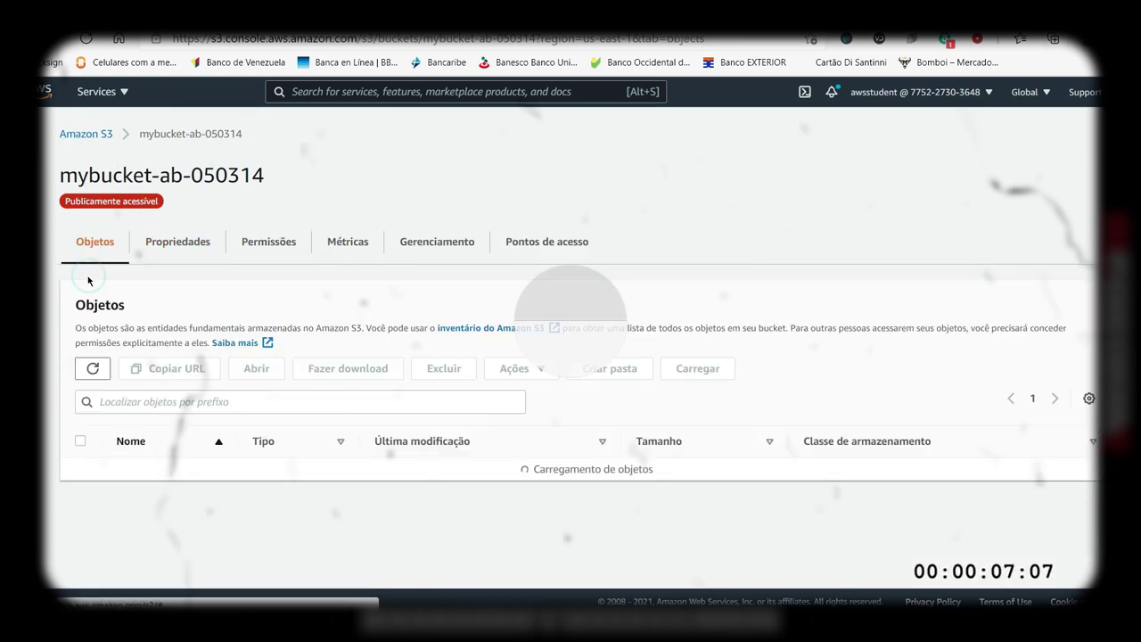
{"action": "left_click", "coordinate": [178, 243]}
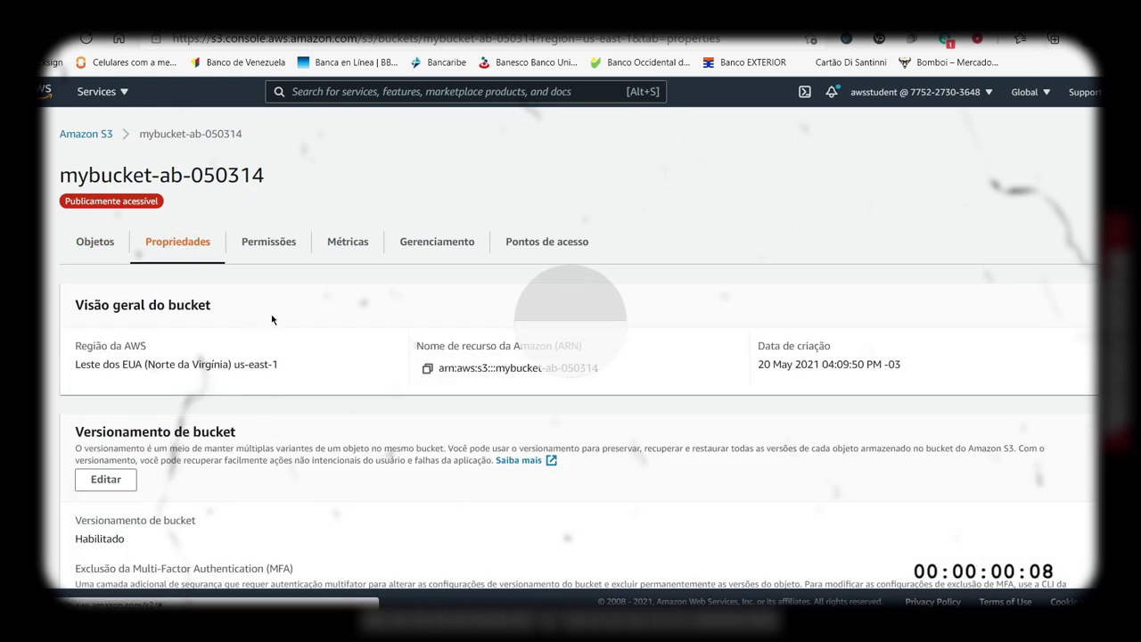
{"action": "scroll", "coordinate": [272, 319], "scroll_direction": "down", "scroll_amount": 20}
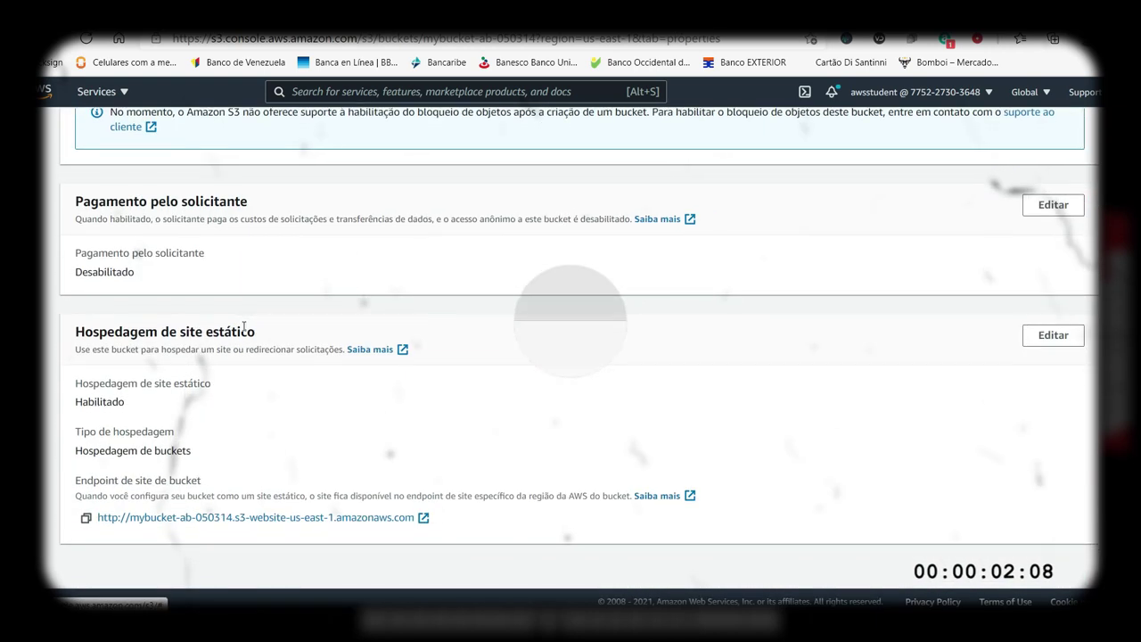
{"action": "left_click", "coordinate": [85, 520]}
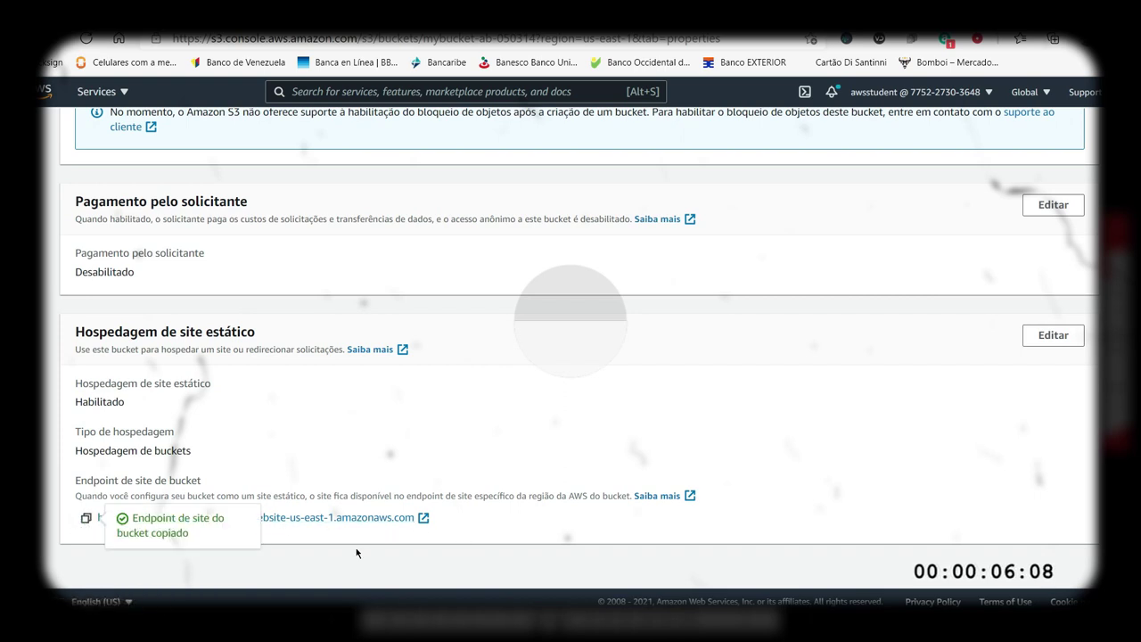
{"action": "key", "text": "ctrl+t"}
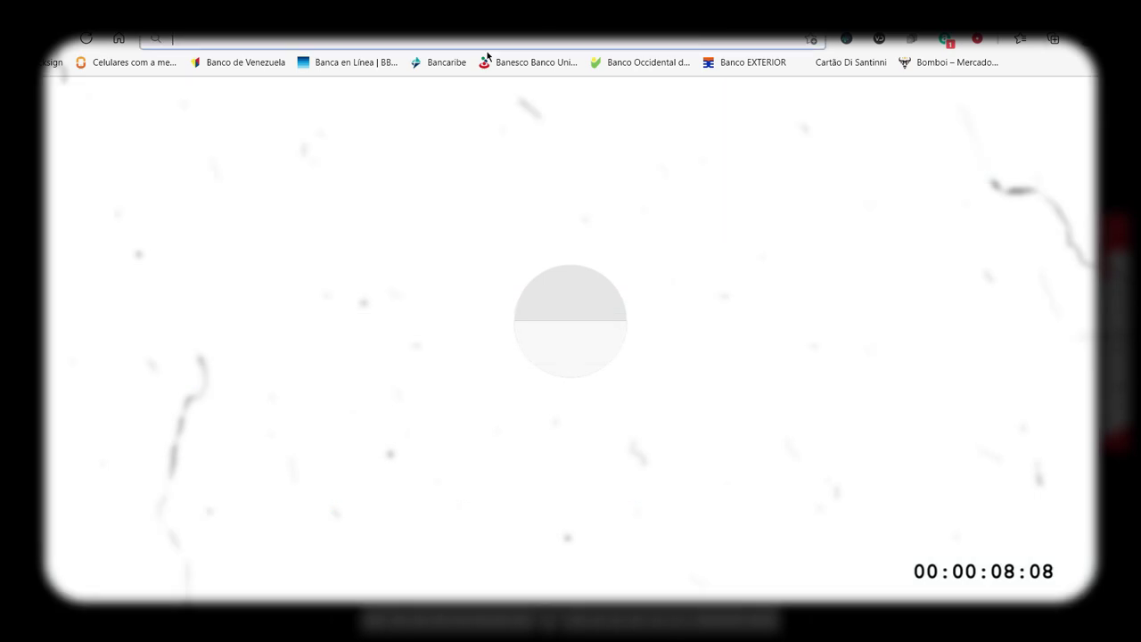
{"action": "right_click", "coordinate": [437, 40]}
{"action": "left_click", "coordinate": [488, 210]}
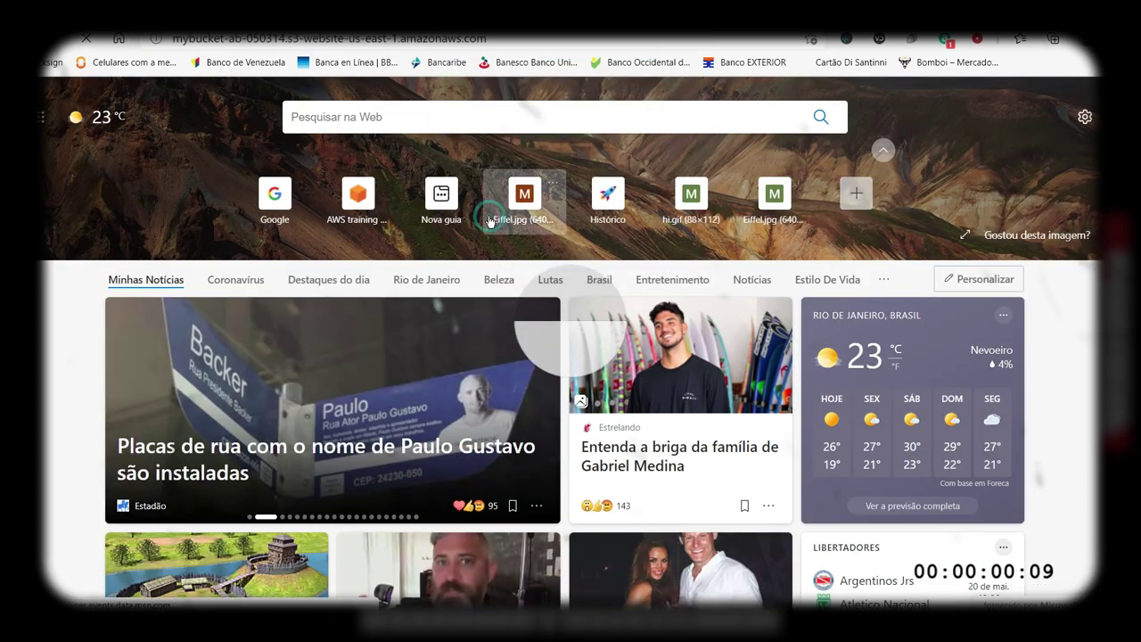